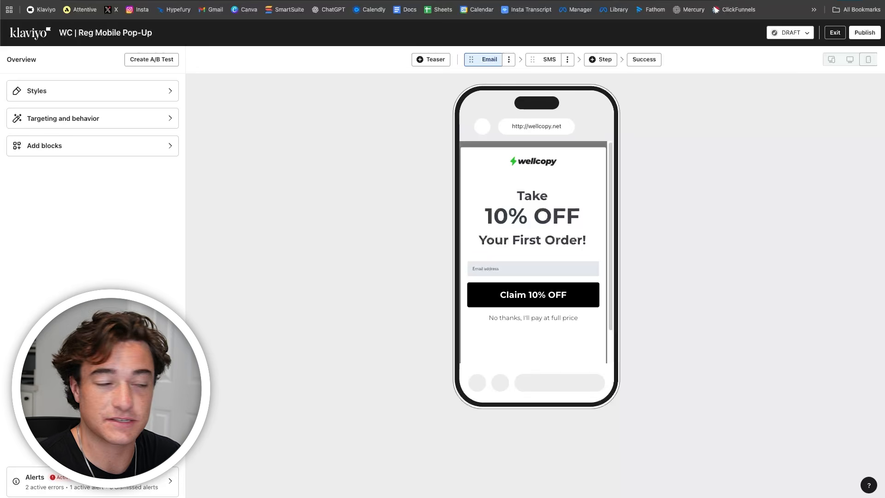
- Preview the standard pop-up's SMS step, then switch the preview back to its Email step
{"action": "left_click", "coordinate": [546, 62]}
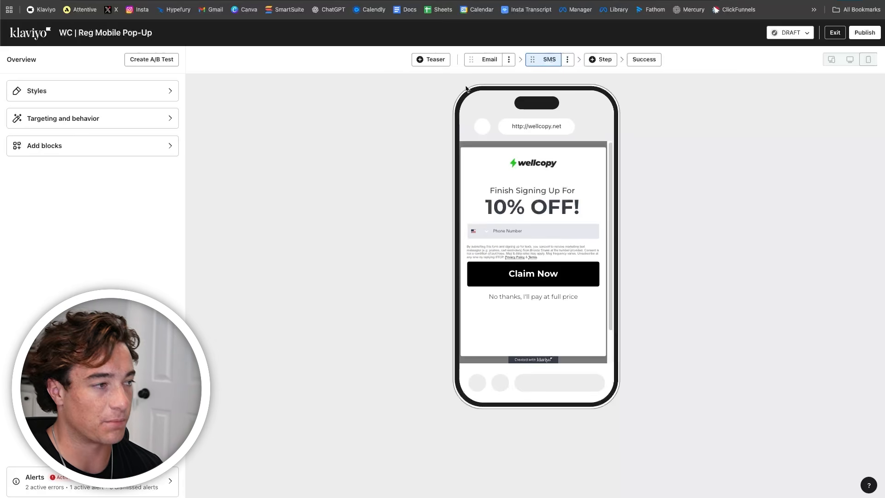
{"action": "left_click", "coordinate": [488, 60]}
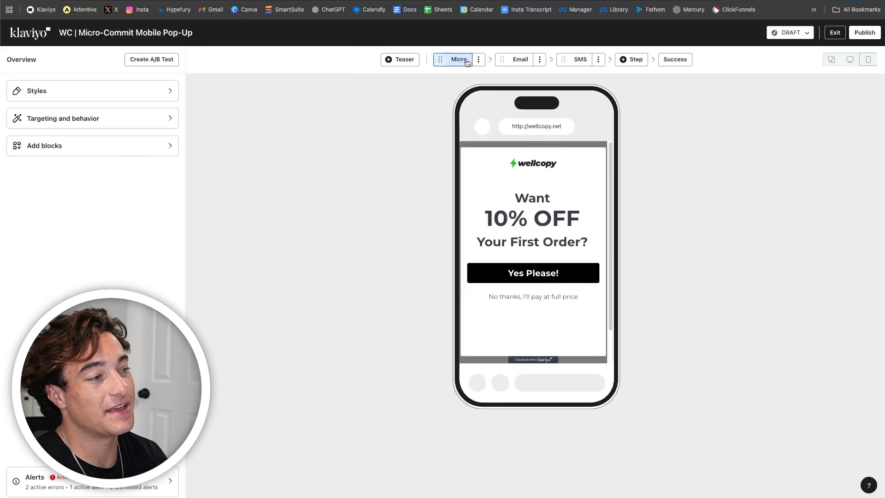
- Verify Yes Please! is set to submit form and show next step, previewing the Micro and Email steps
{"action": "left_click", "coordinate": [551, 262]}
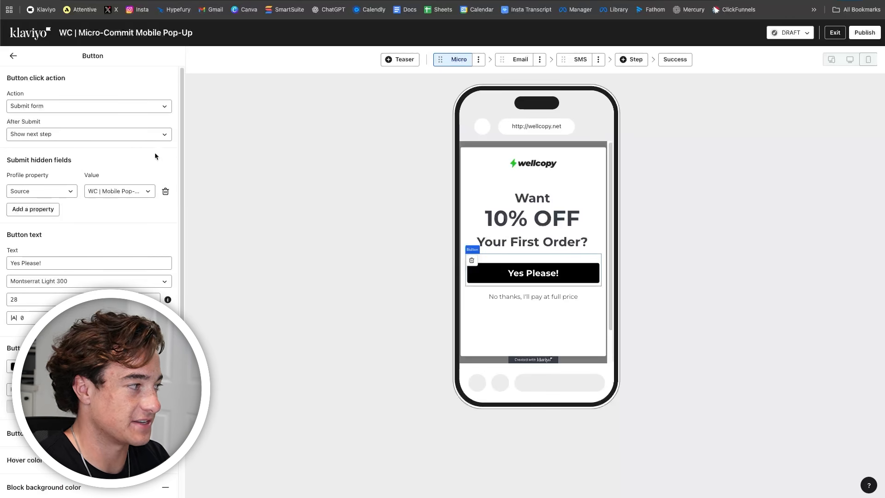
{"action": "left_click", "coordinate": [520, 59]}
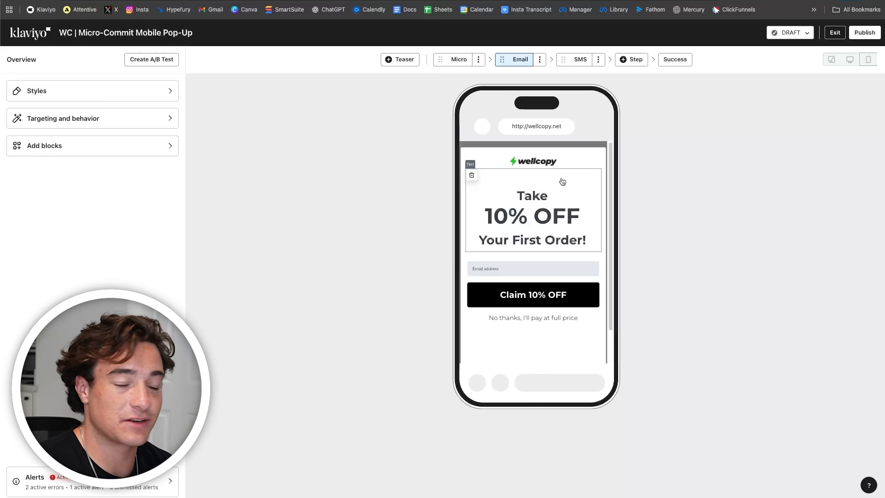
{"action": "left_click", "coordinate": [455, 60]}
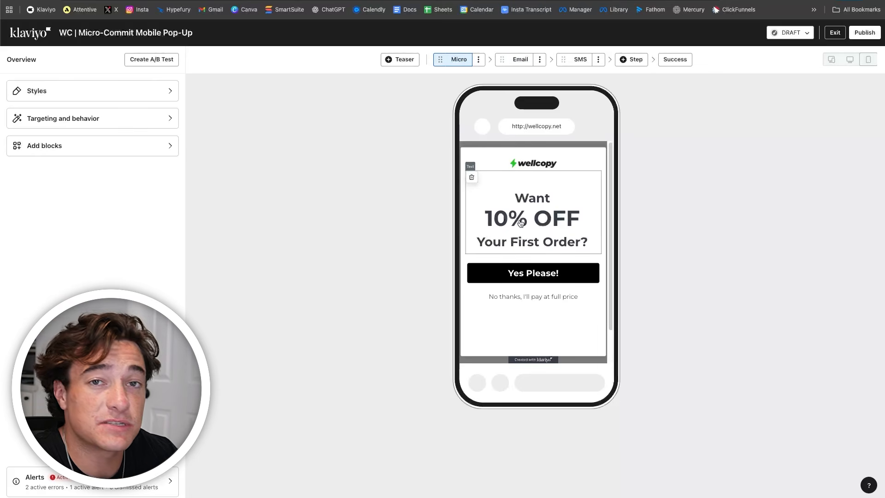
{"action": "left_click", "coordinate": [531, 280]}
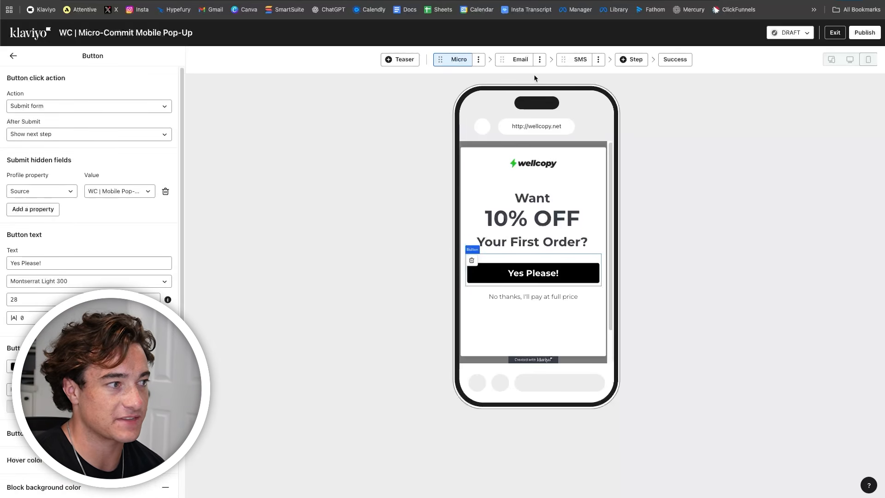
{"action": "left_click", "coordinate": [524, 65]}
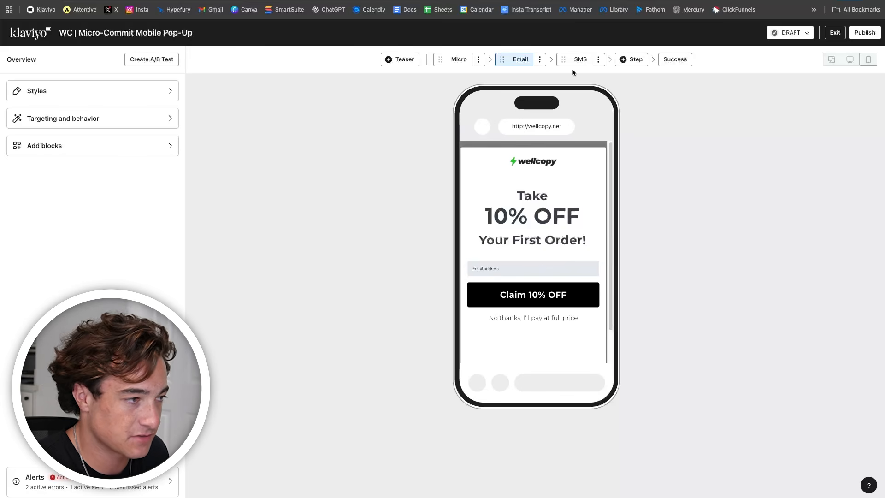
- View the Micro-Commit SMS phone-number step, then go back to the 'Want 10% OFF' Micro step
{"action": "left_click", "coordinate": [582, 60]}
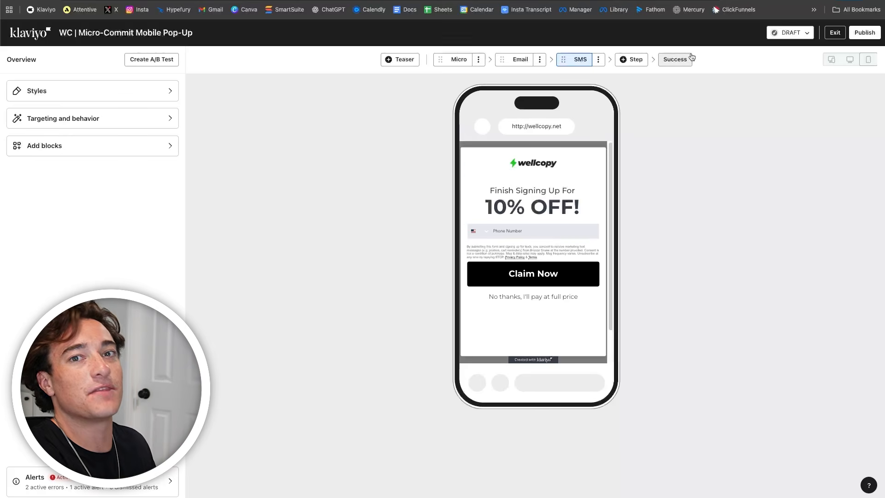
{"action": "left_click", "coordinate": [463, 60]}
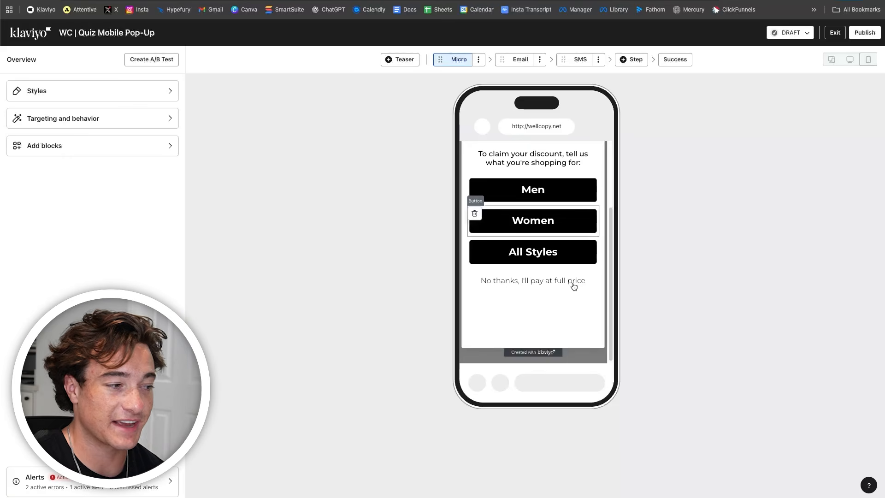
- Scroll through the quiz's Men/Women/All Styles question, then preview its 'You've Got 10% OFF!' Email step
{"action": "scroll", "coordinate": [572, 286], "scroll_direction": "up", "scroll_amount": 4}
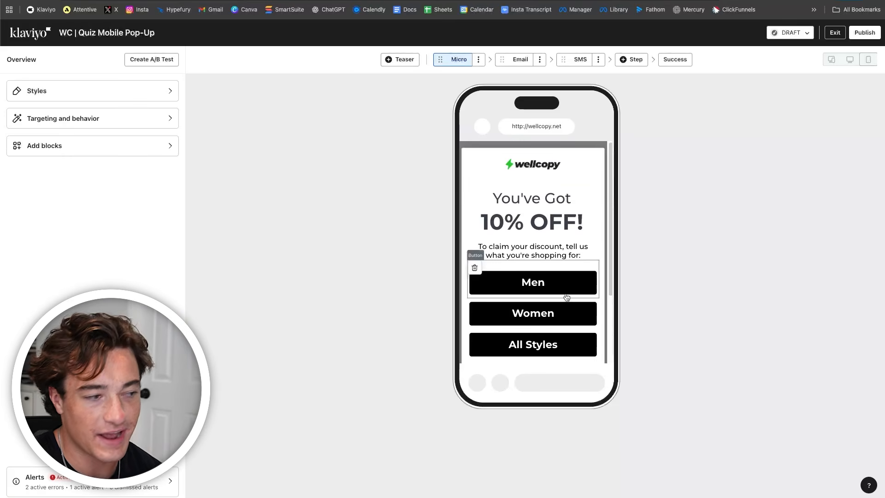
{"action": "scroll", "coordinate": [566, 297], "scroll_direction": "down", "scroll_amount": 1}
{"action": "scroll", "coordinate": [565, 300], "scroll_direction": "up", "scroll_amount": 1}
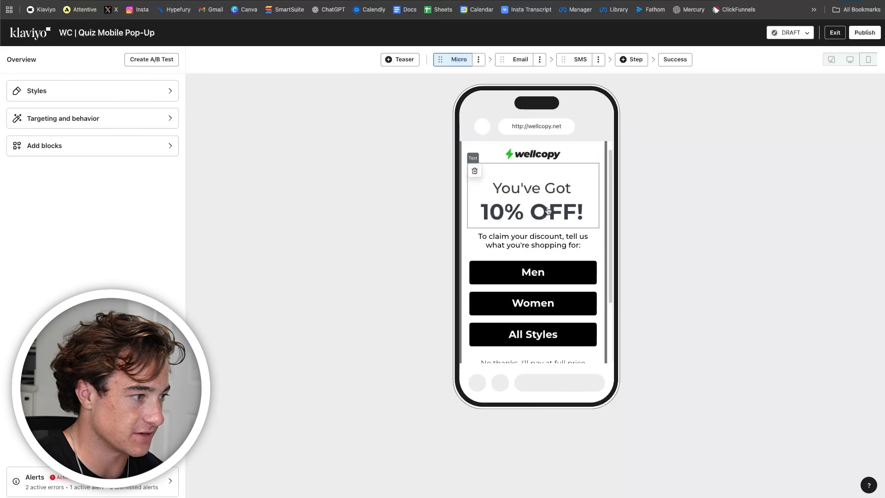
{"action": "scroll", "coordinate": [548, 211], "scroll_direction": "up", "scroll_amount": 1}
{"action": "scroll", "coordinate": [584, 278], "scroll_direction": "down", "scroll_amount": 1}
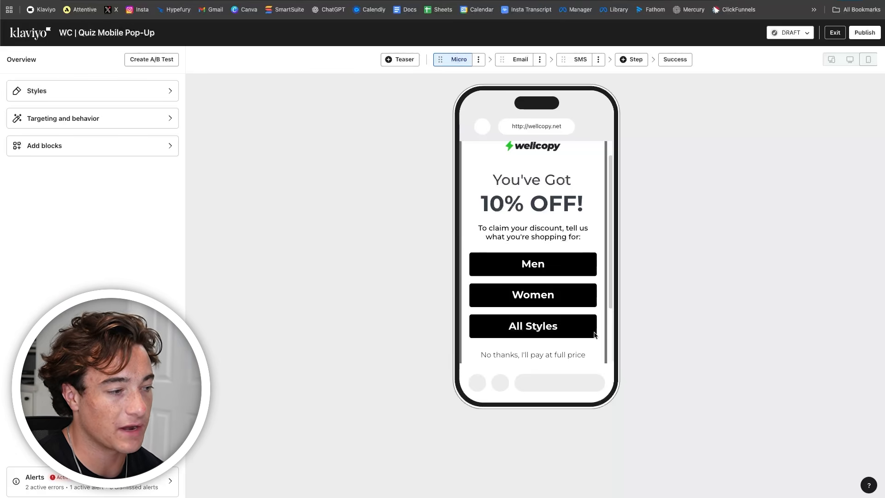
{"action": "scroll", "coordinate": [567, 310], "scroll_direction": "down", "scroll_amount": 3}
{"action": "scroll", "coordinate": [567, 307], "scroll_direction": "up", "scroll_amount": 3}
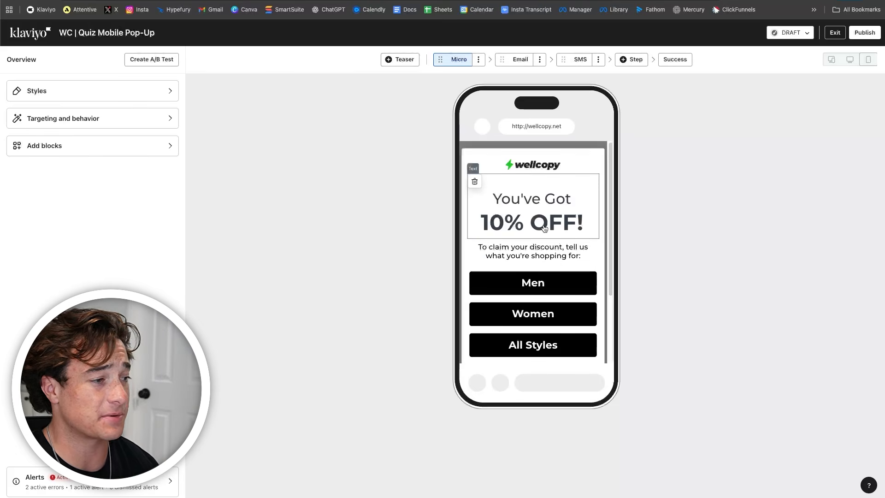
{"action": "left_click", "coordinate": [526, 66]}
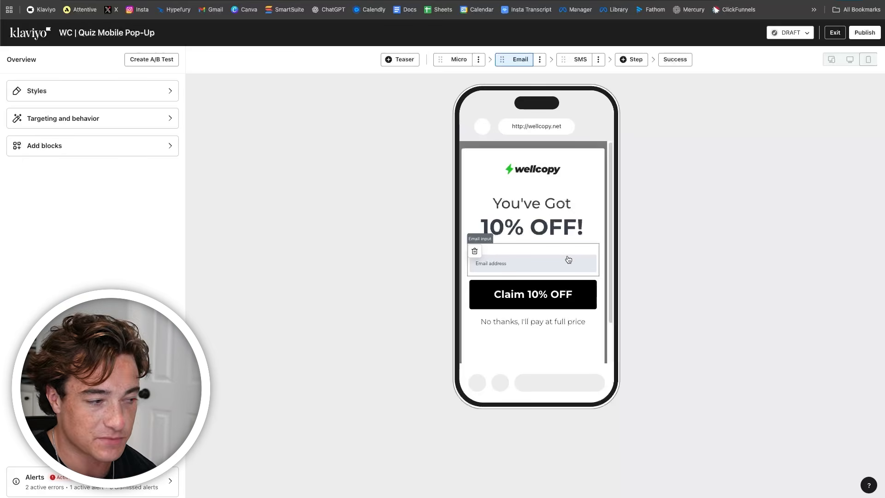
- Preview the quiz SMS step, then return to the quiz question and inspect the Men answer's settings
{"action": "left_click", "coordinate": [575, 63]}
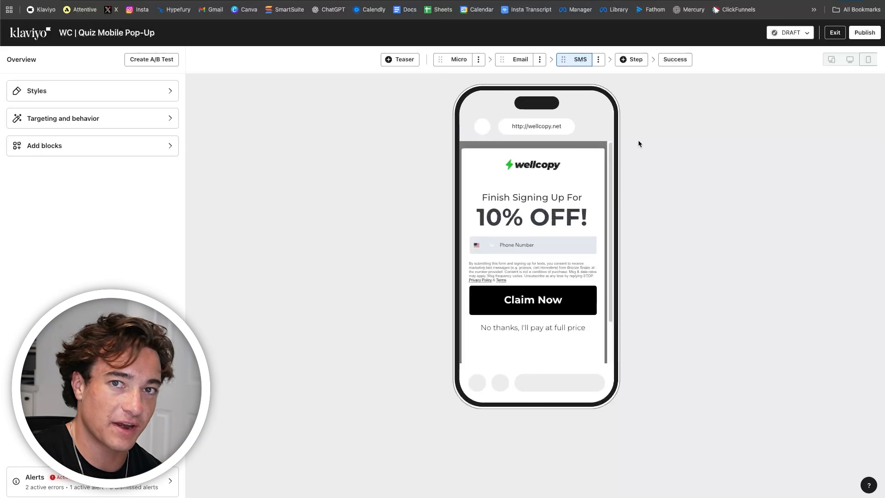
{"action": "left_click", "coordinate": [453, 60]}
{"action": "left_click", "coordinate": [545, 284]}
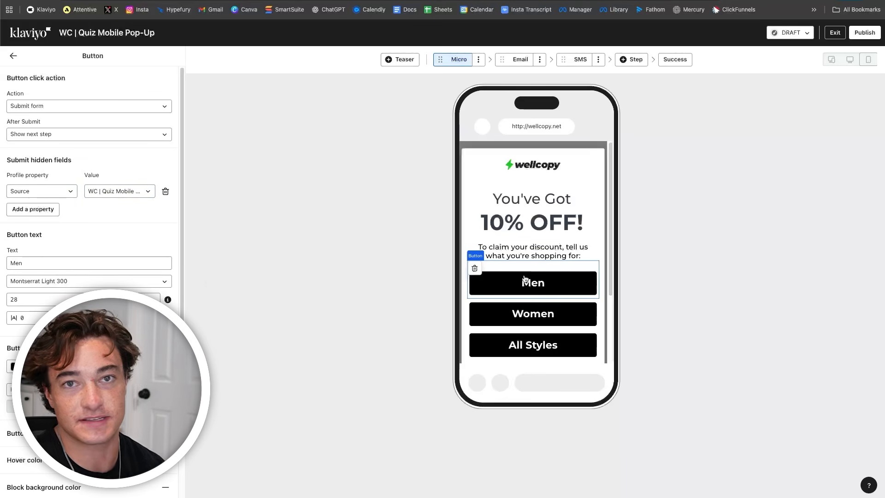
- Inspect the Women and All Styles answers' click actions, both set to submit form and show next step
{"action": "left_click", "coordinate": [530, 315]}
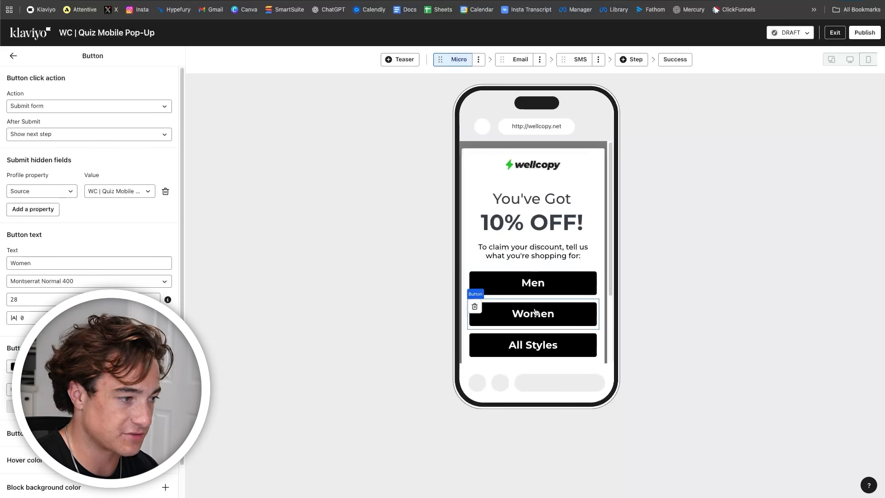
{"action": "scroll", "coordinate": [547, 310], "scroll_direction": "down", "scroll_amount": 2}
{"action": "left_click", "coordinate": [555, 264]}
{"action": "scroll", "coordinate": [553, 272], "scroll_direction": "up", "scroll_amount": 3}
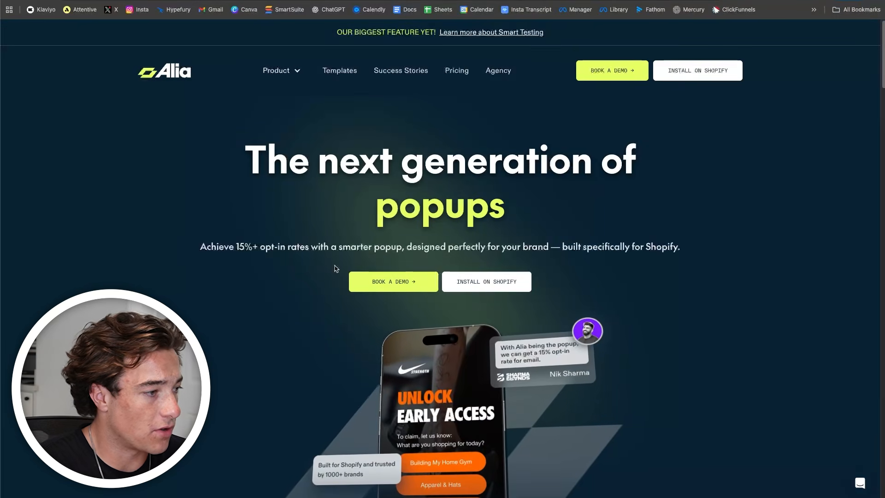
{"action": "scroll", "coordinate": [336, 268], "scroll_direction": "down", "scroll_amount": 15}
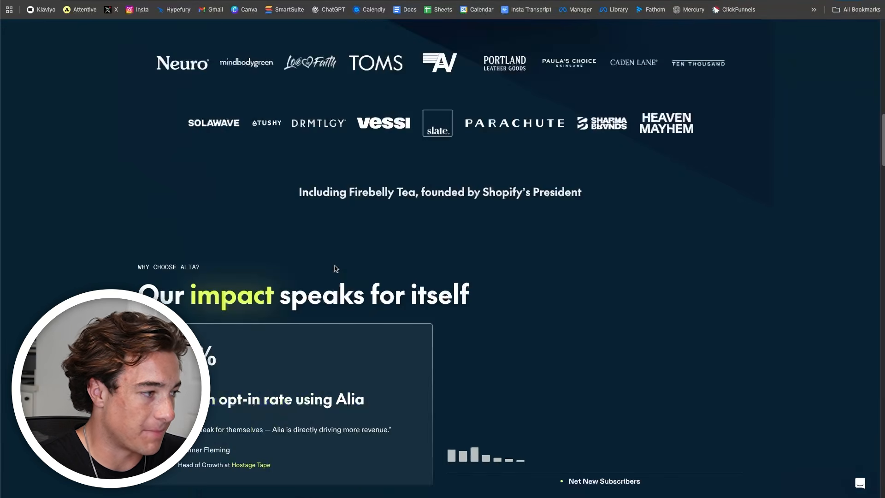
- Scroll through Alia's example pop-up grid, including Topicals, Heaven Mayhem, Asarai and Spin to Win
{"action": "scroll", "coordinate": [337, 269], "scroll_direction": "down", "scroll_amount": 20}
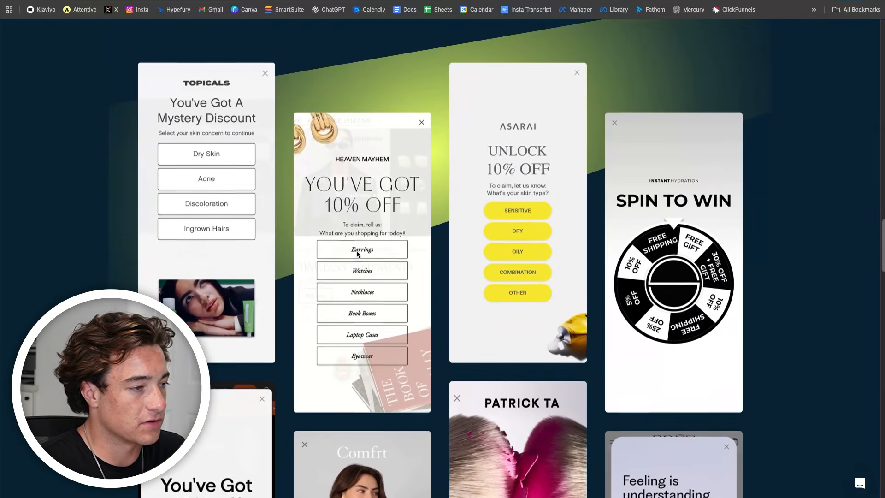
{"action": "scroll", "coordinate": [357, 253], "scroll_direction": "down", "scroll_amount": 2}
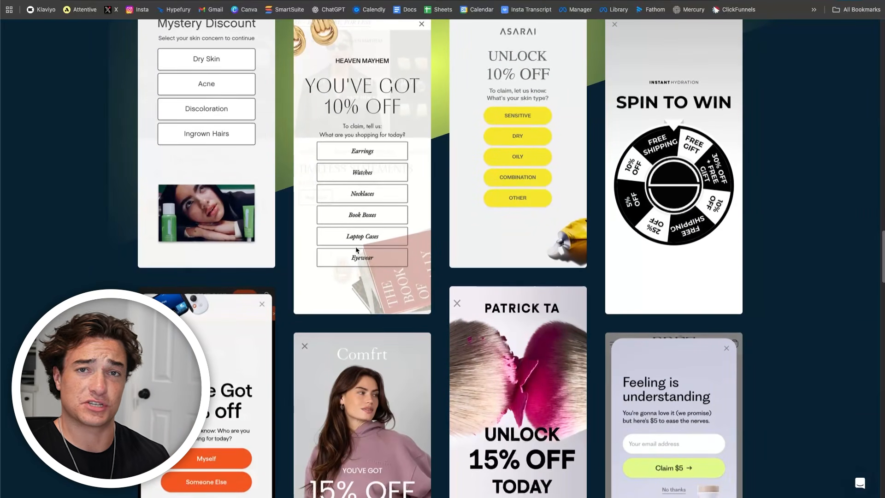
{"action": "scroll", "coordinate": [356, 249], "scroll_direction": "up", "scroll_amount": 1}
{"action": "scroll", "coordinate": [356, 241], "scroll_direction": "down", "scroll_amount": 8}
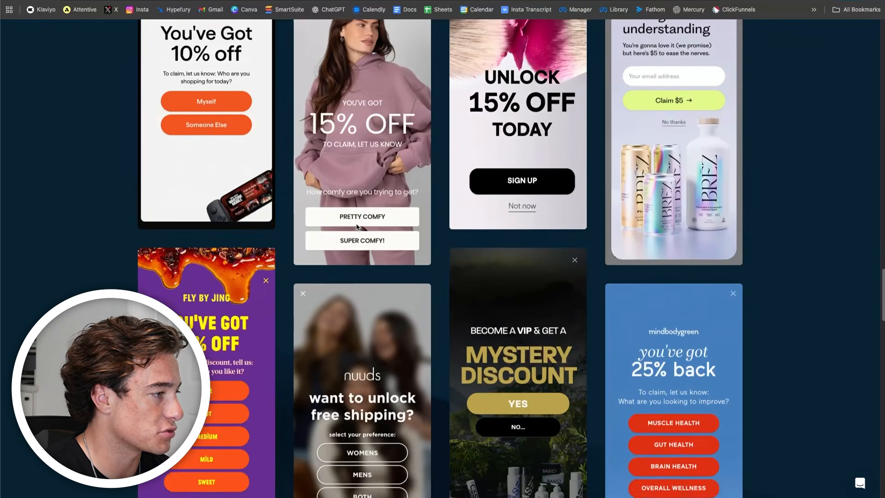
{"action": "scroll", "coordinate": [357, 231], "scroll_direction": "up", "scroll_amount": 2}
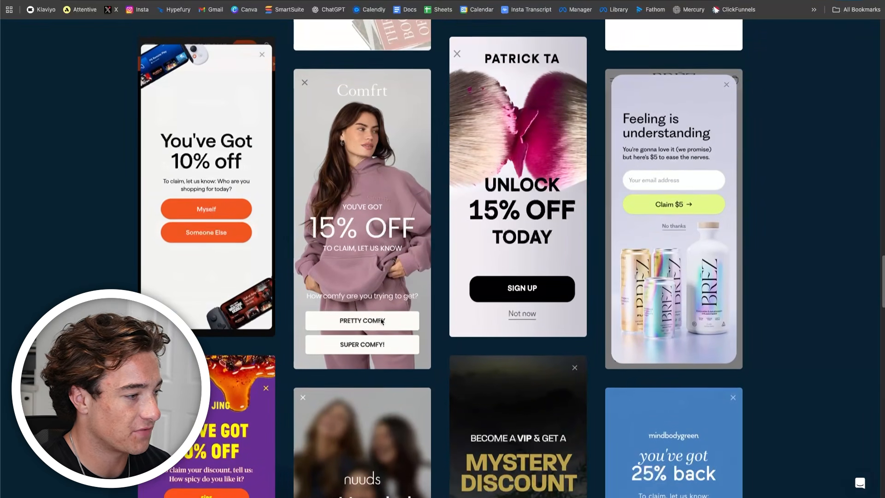
{"action": "scroll", "coordinate": [384, 344], "scroll_direction": "up", "scroll_amount": 2}
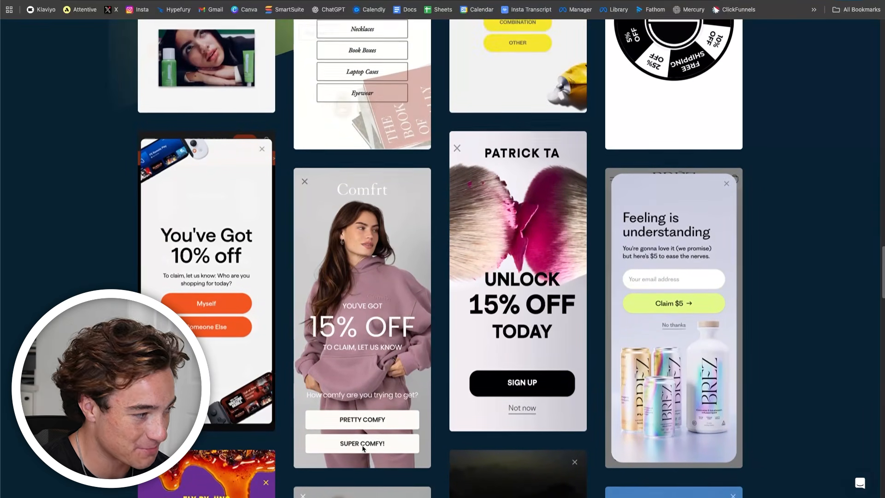
{"action": "scroll", "coordinate": [228, 322], "scroll_direction": "up", "scroll_amount": 6}
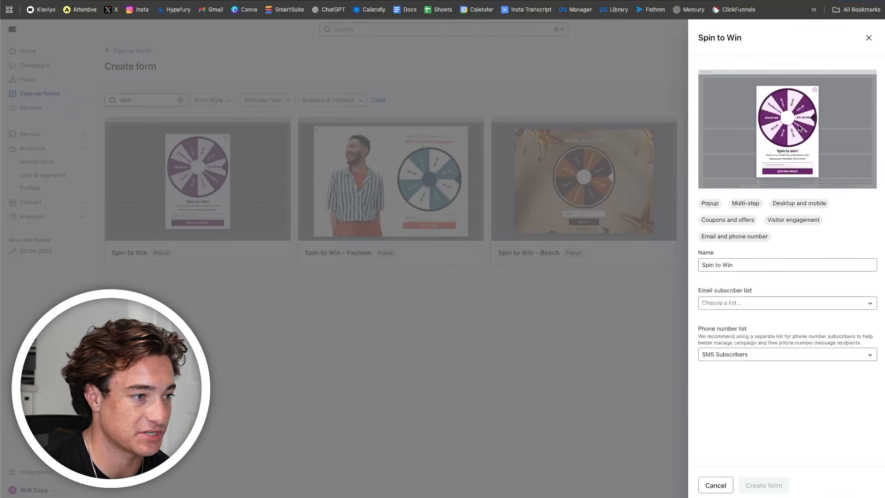
- Close the Spin to Win template side panel in the Create form gallery
{"action": "left_click", "coordinate": [420, 341]}
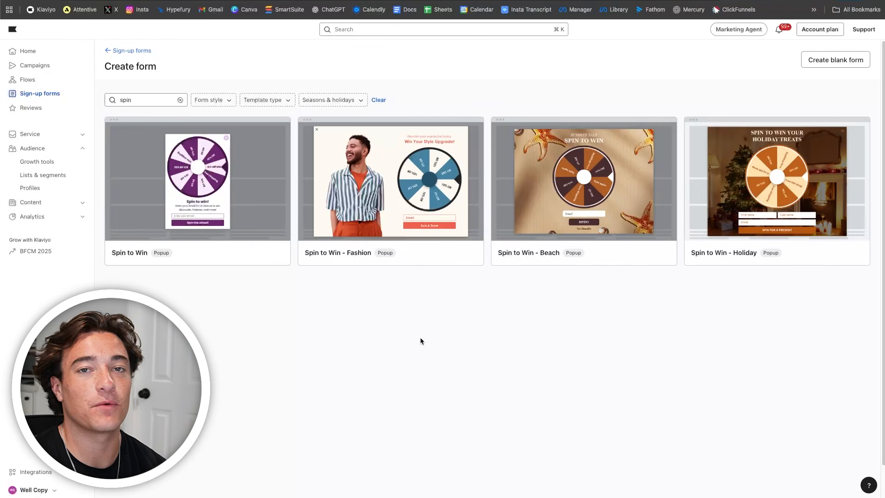
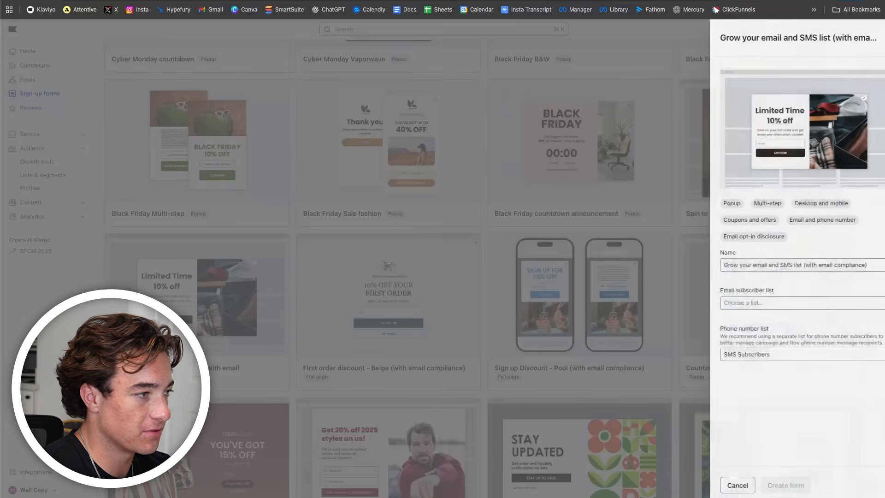
- Name the new form TEST and sign email subscribers up to the Newsletter list
{"action": "triple_click", "coordinate": [822, 267]}
{"action": "type", "text": "TEST"}
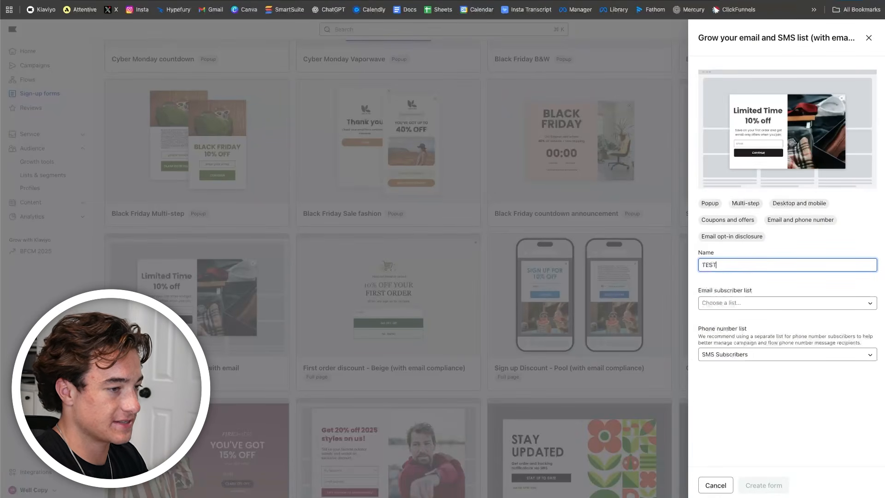
{"action": "left_click", "coordinate": [837, 303]}
{"action": "left_click", "coordinate": [749, 361]}
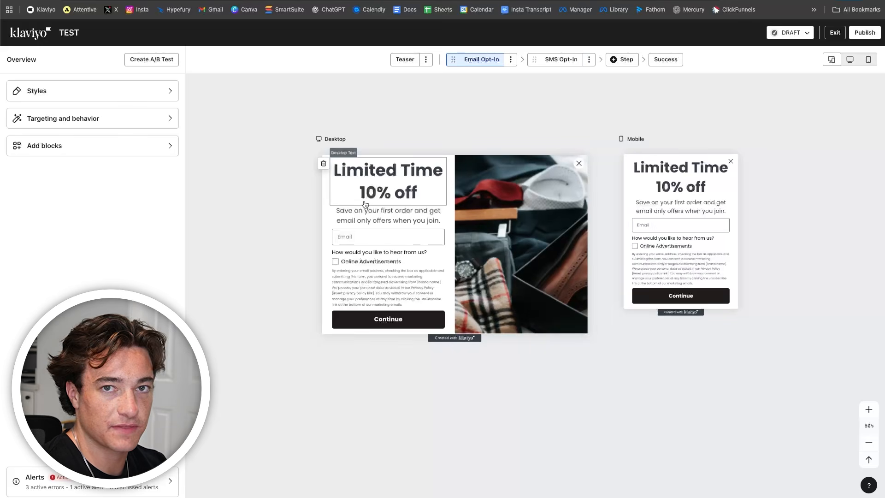
- Limit the TEST pop-up to mobile devices only
{"action": "left_click", "coordinate": [163, 124]}
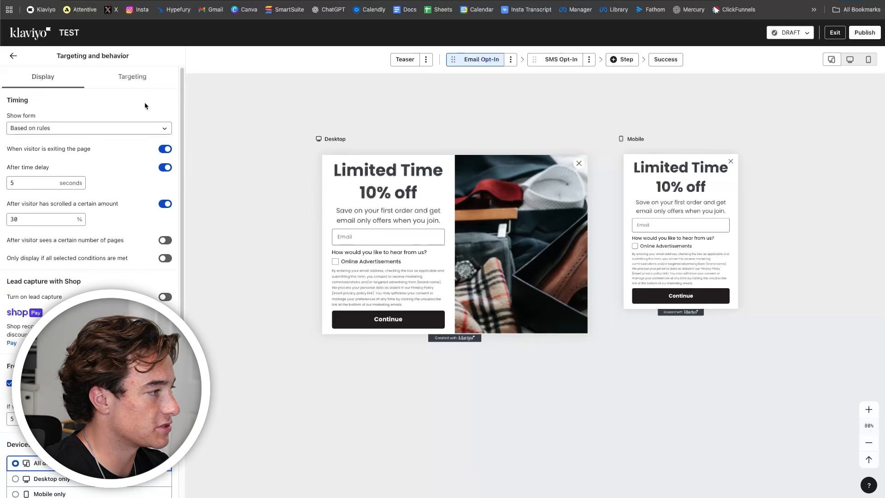
{"action": "left_click", "coordinate": [144, 87]}
{"action": "left_click", "coordinate": [76, 83]}
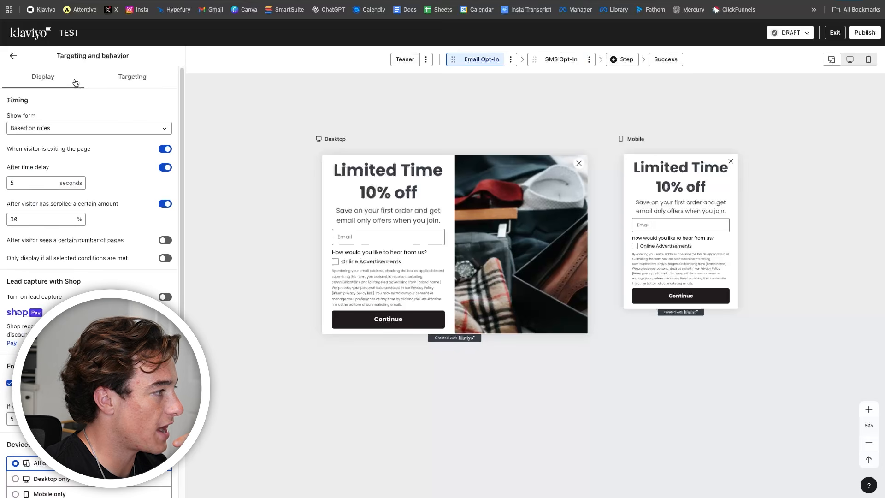
{"action": "scroll", "coordinate": [90, 277], "scroll_direction": "down", "scroll_amount": 4}
{"action": "left_click", "coordinate": [37, 329]}
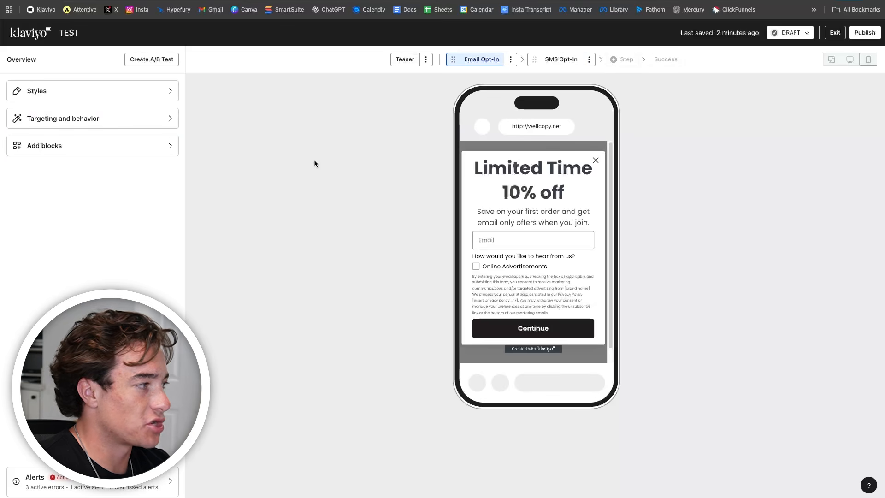
- Turn off the scroll trigger and set the time delay to 6 seconds, keeping Based on rules
{"action": "left_click", "coordinate": [154, 123]}
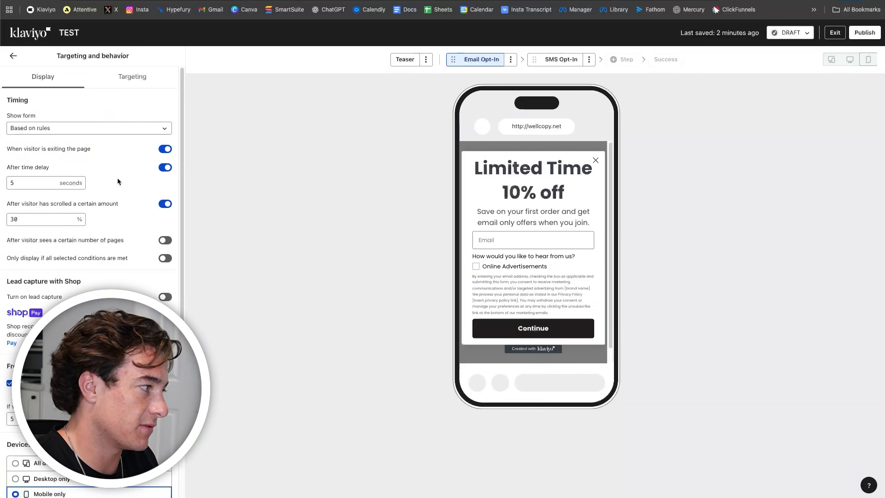
{"action": "left_click", "coordinate": [164, 204]}
{"action": "left_click", "coordinate": [49, 183]}
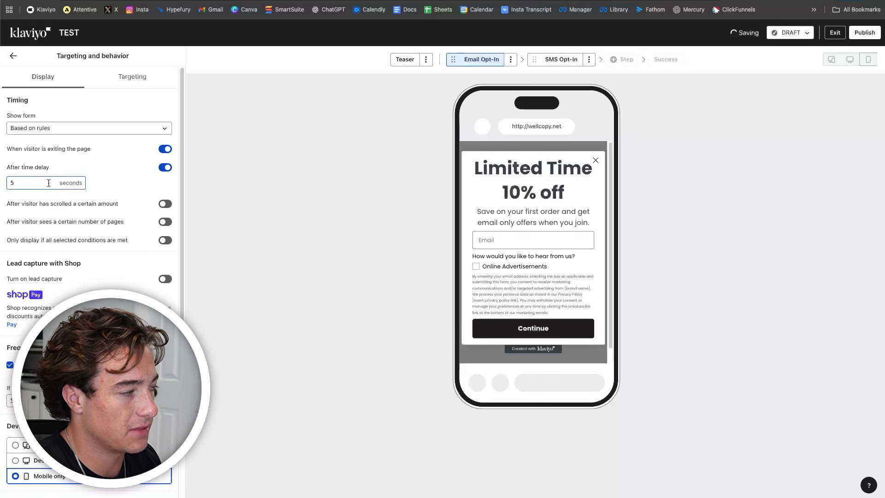
{"action": "key", "text": "BackSpace"}
{"action": "type", "text": "0"}
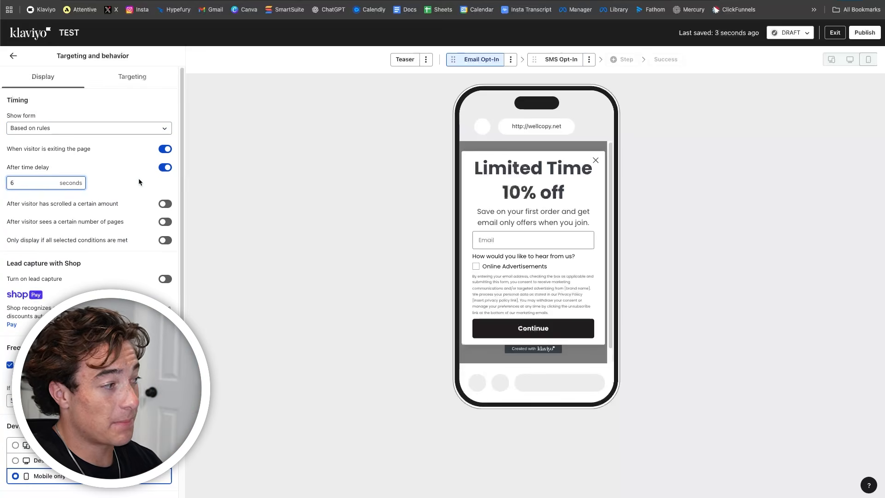
{"action": "left_click", "coordinate": [123, 131]}
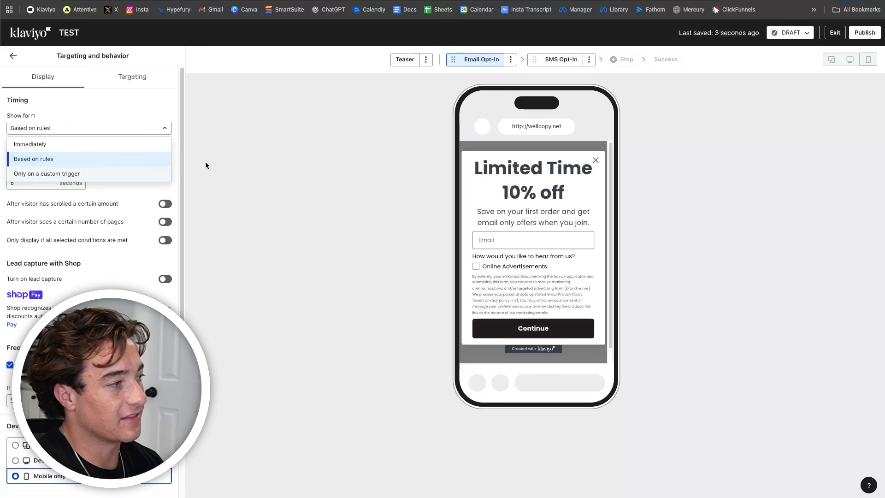
{"action": "left_click", "coordinate": [229, 159]}
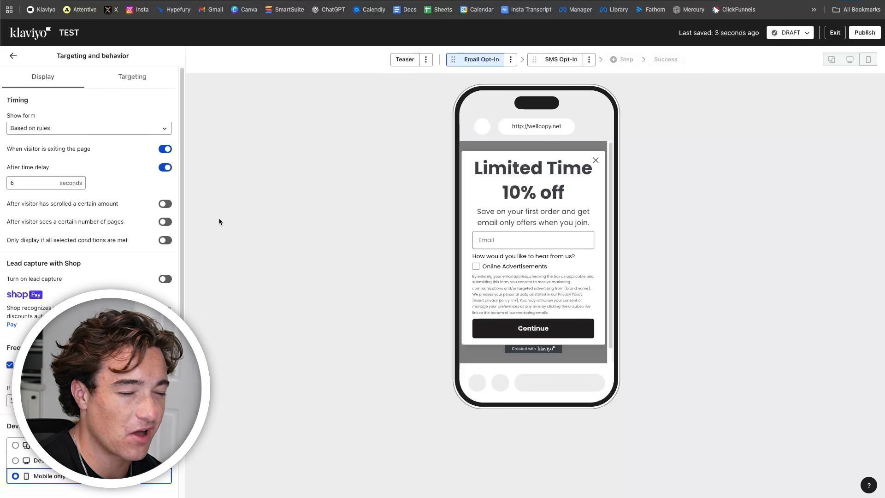
{"action": "left_click", "coordinate": [47, 187]}
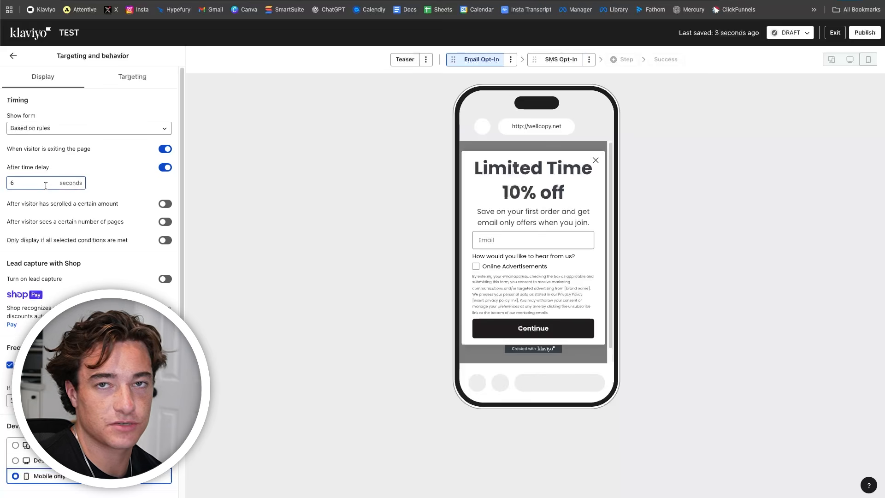
{"action": "left_click", "coordinate": [13, 56]}
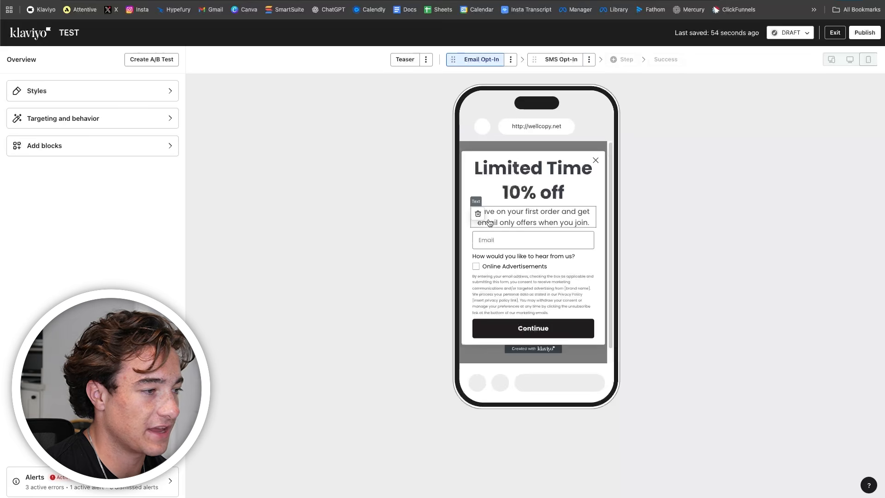
- Delete the subtitle, consent text, question and Online Advertisements checkbox blocks from the email step
{"action": "left_click", "coordinate": [479, 214]}
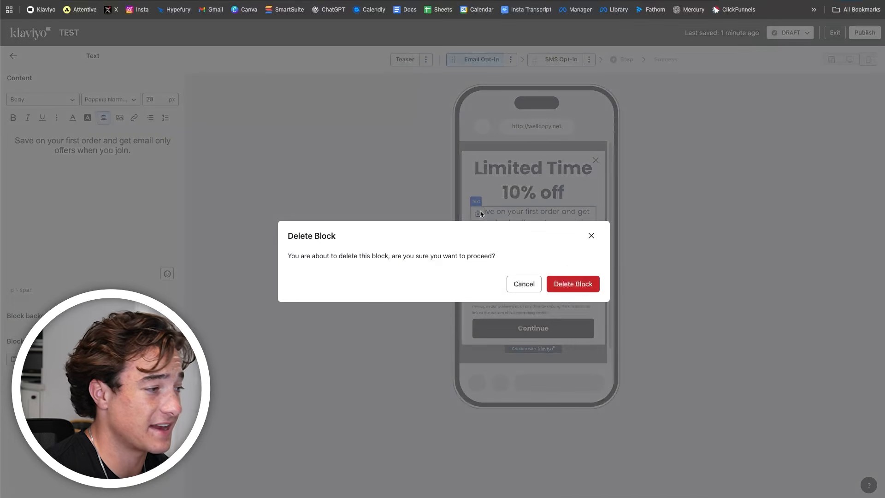
{"action": "left_click", "coordinate": [574, 283]}
{"action": "left_click", "coordinate": [531, 282]}
{"action": "left_click", "coordinate": [478, 269]}
{"action": "left_click", "coordinate": [574, 282]}
{"action": "left_click", "coordinate": [523, 267]}
{"action": "left_click", "coordinate": [478, 270]}
{"action": "left_click", "coordinate": [574, 283]}
{"action": "left_click", "coordinate": [520, 276]}
{"action": "left_click", "coordinate": [478, 275]}
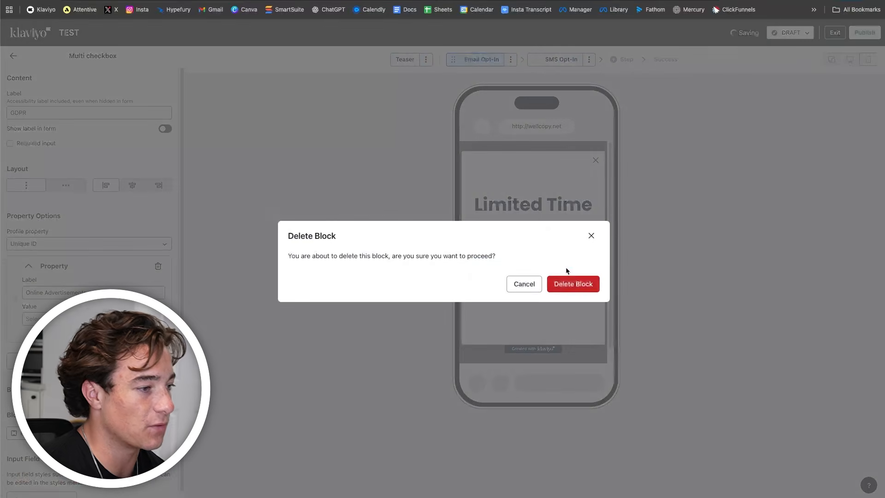
{"action": "left_click", "coordinate": [574, 282]}
- Change the Continue button's label to Claim Now
{"action": "left_click", "coordinate": [549, 240]}
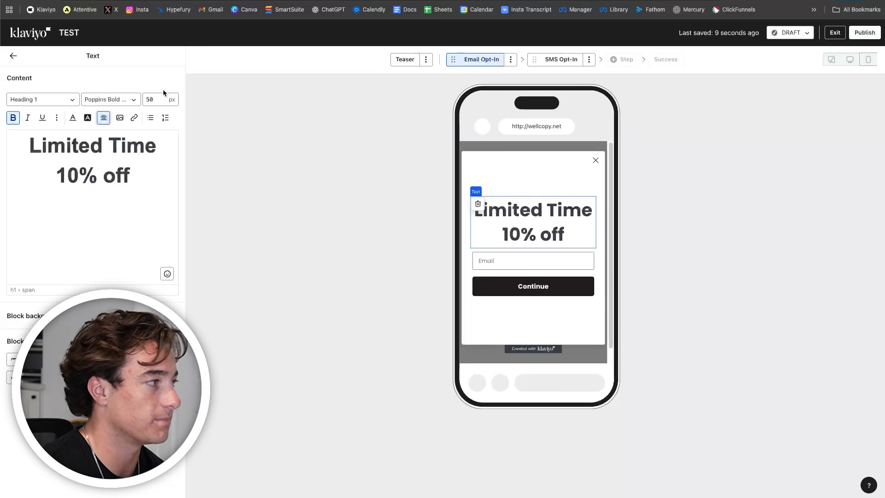
{"action": "left_click", "coordinate": [306, 253]}
{"action": "left_click", "coordinate": [549, 287]}
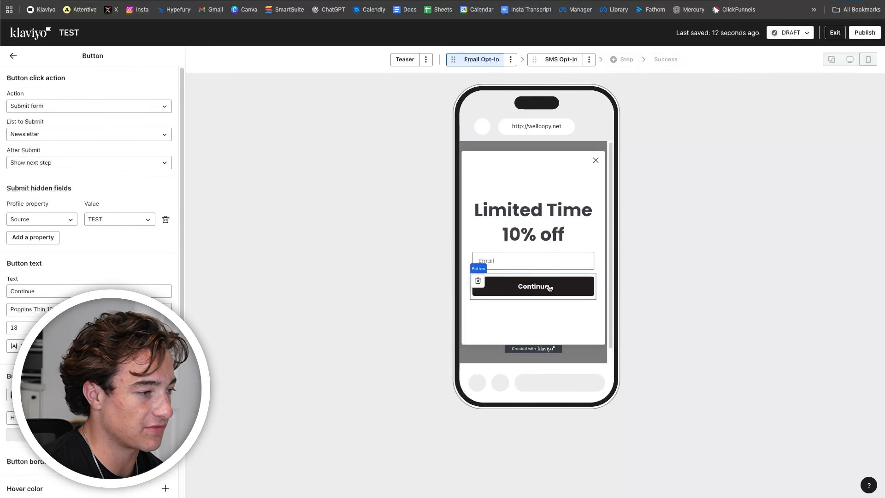
{"action": "left_click", "coordinate": [503, 79]}
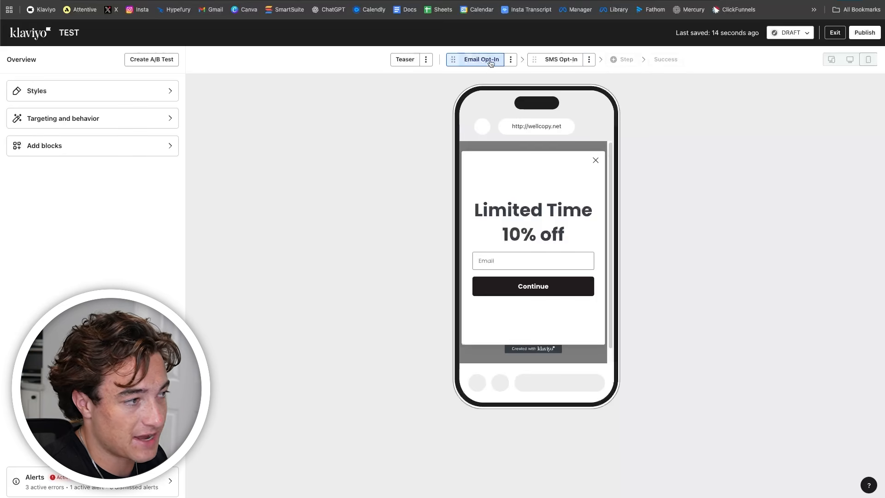
{"action": "left_click", "coordinate": [553, 60]}
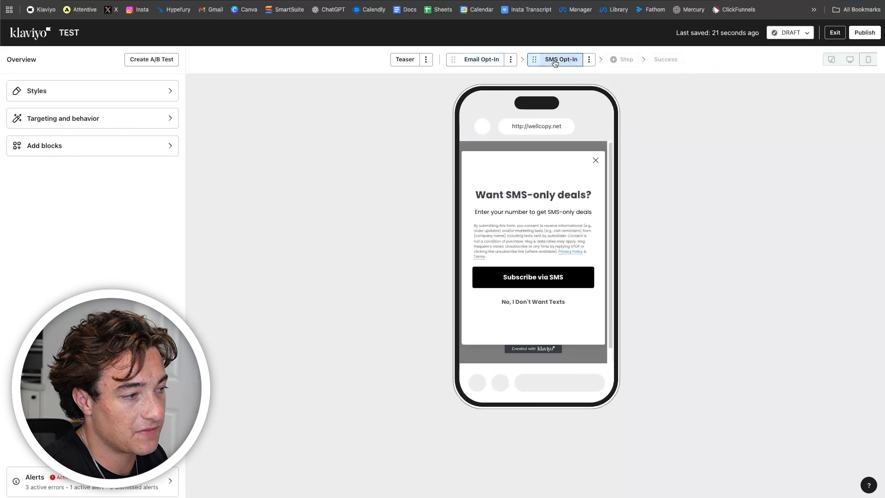
{"action": "left_click", "coordinate": [475, 59]}
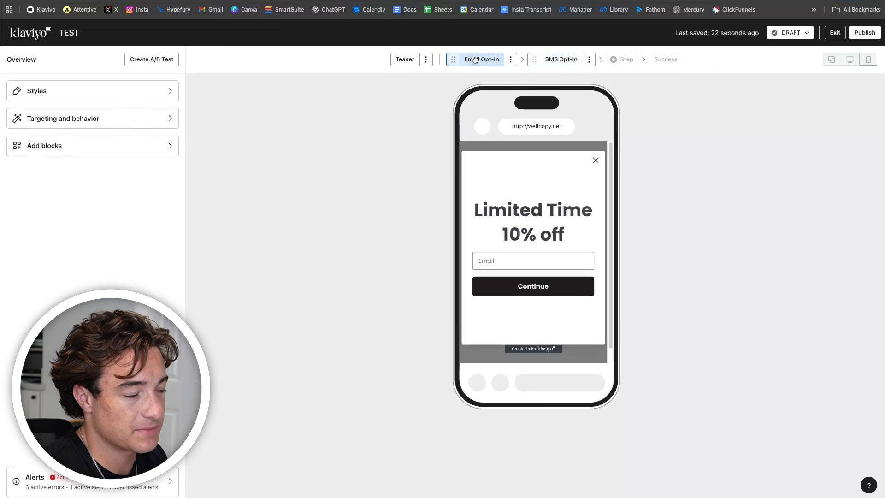
{"action": "left_click", "coordinate": [555, 293]}
{"action": "left_click", "coordinate": [335, 191]}
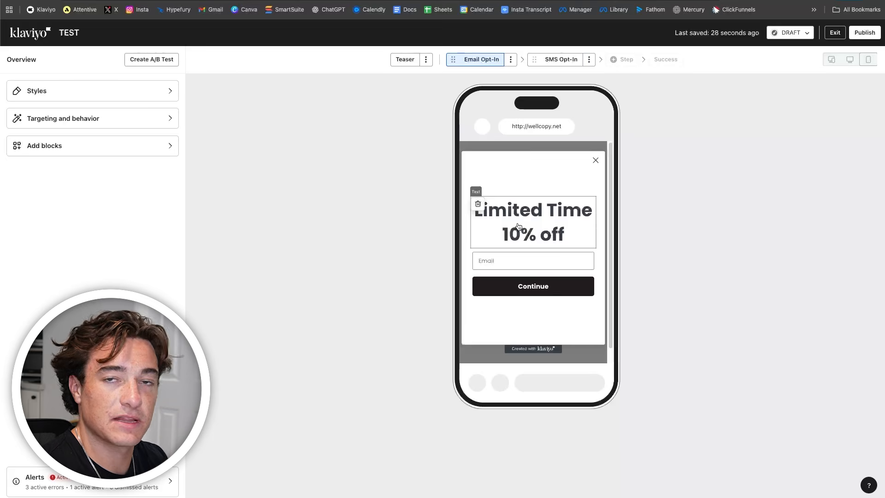
{"action": "left_click", "coordinate": [530, 292]}
{"action": "left_click_drag", "start_coordinate": [39, 291], "coordinate": [1, 271]}
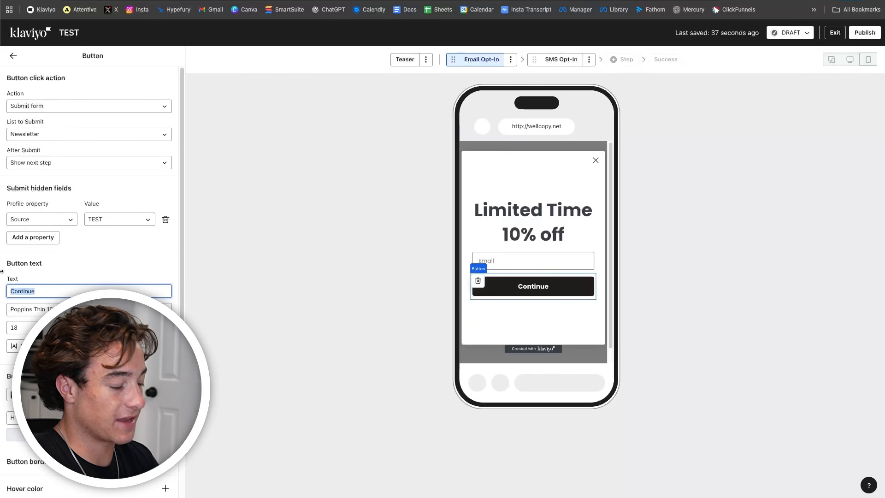
{"action": "type", "text": "Claim Now"}
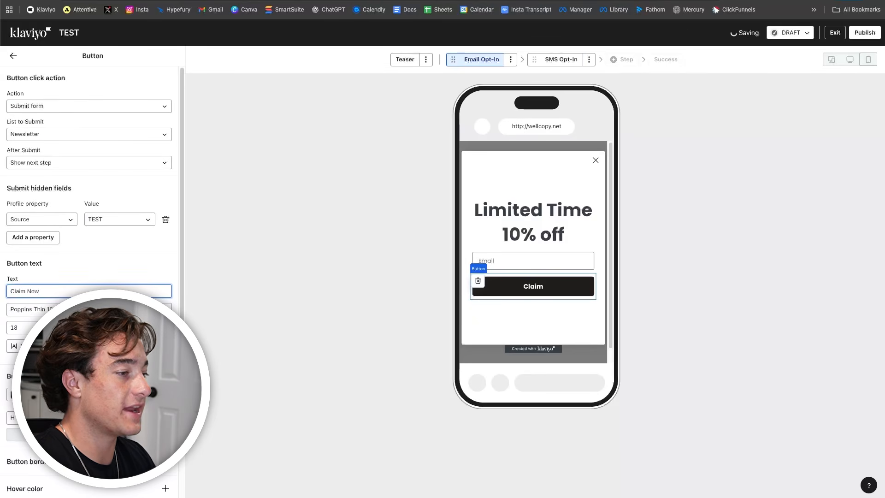
{"action": "left_click", "coordinate": [543, 279]}
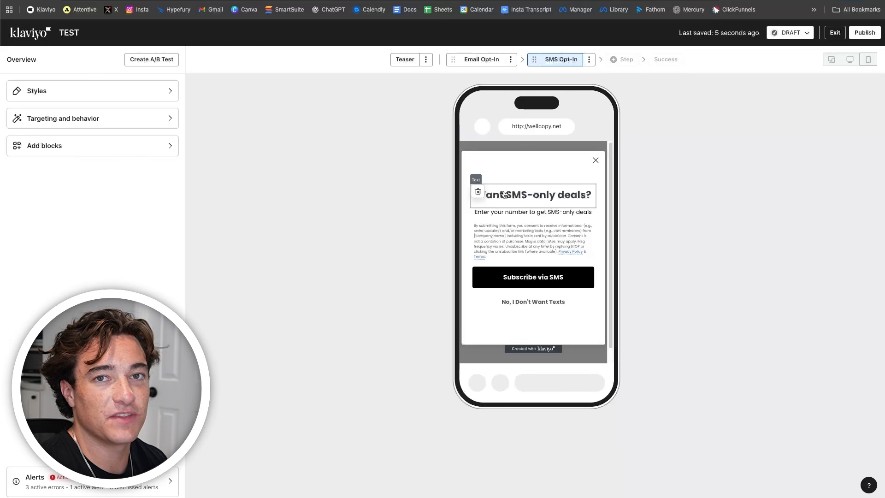
- Remove the SMS step's subtitle and retitle it 'Activate Your Discount By Signing Up To SMS'
{"action": "left_click", "coordinate": [510, 213]}
{"action": "left_click", "coordinate": [477, 215]}
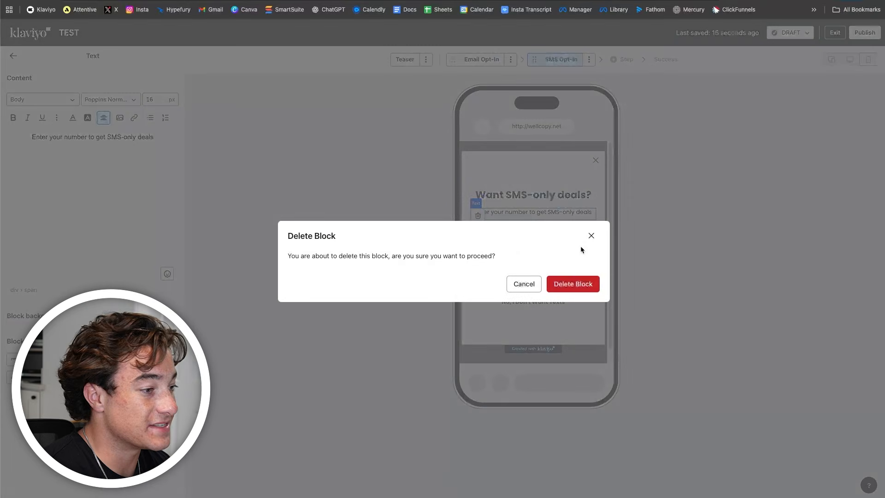
{"action": "left_click", "coordinate": [574, 283]}
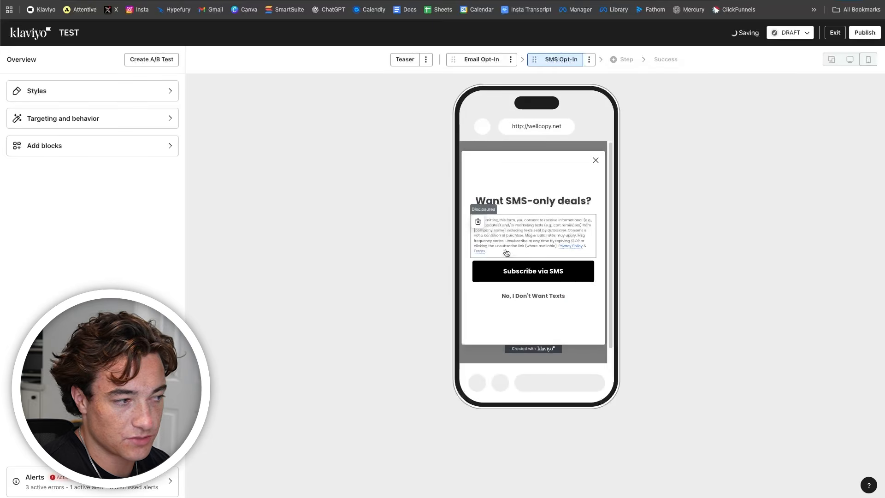
{"action": "left_click", "coordinate": [483, 60]}
{"action": "left_click", "coordinate": [560, 59]}
{"action": "left_click", "coordinate": [535, 201]}
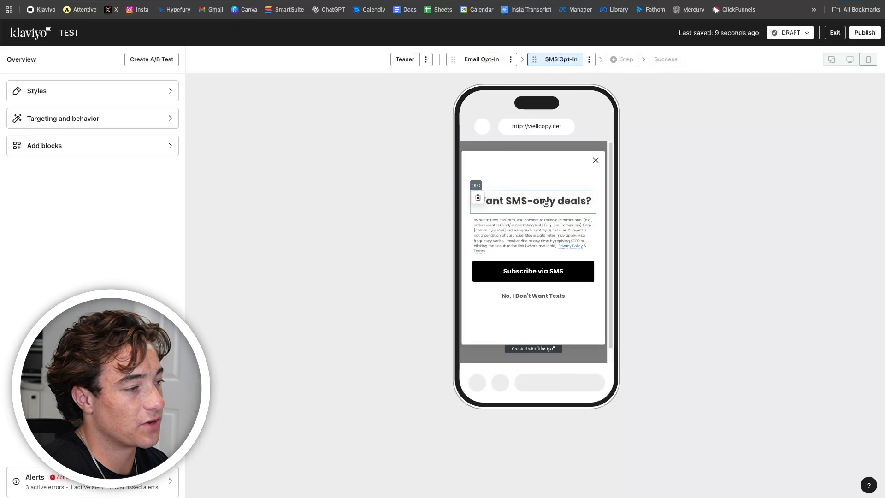
{"action": "left_click_drag", "start_coordinate": [154, 144], "coordinate": [30, 143]}
{"action": "type", "text": "Acti"}
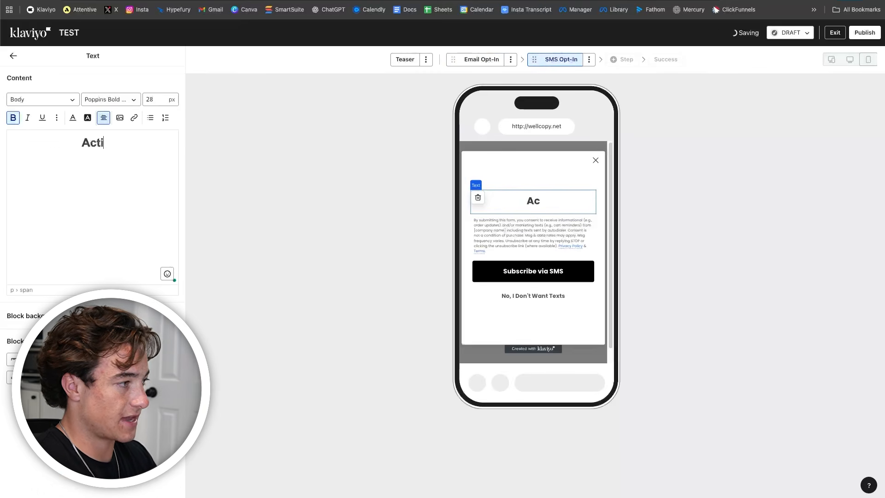
{"action": "type", "text": "vate Your Discount By Signing Up To SMS"}
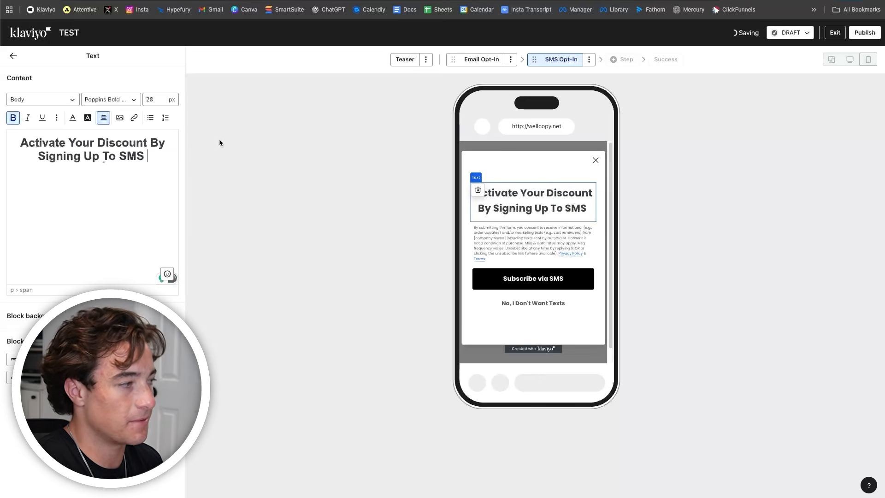
{"action": "left_click", "coordinate": [307, 181]}
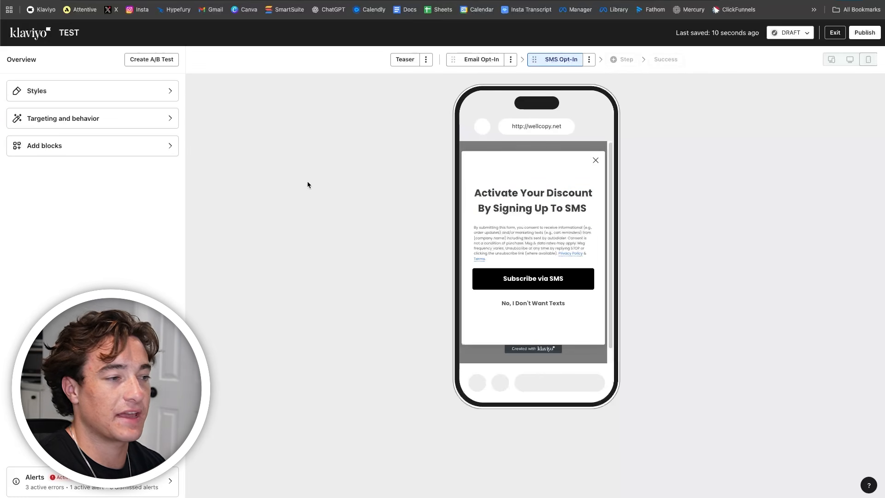
- Relabel the SMS button 'Claim Discount' and bring up the blocks palette
{"action": "left_click", "coordinate": [554, 283]}
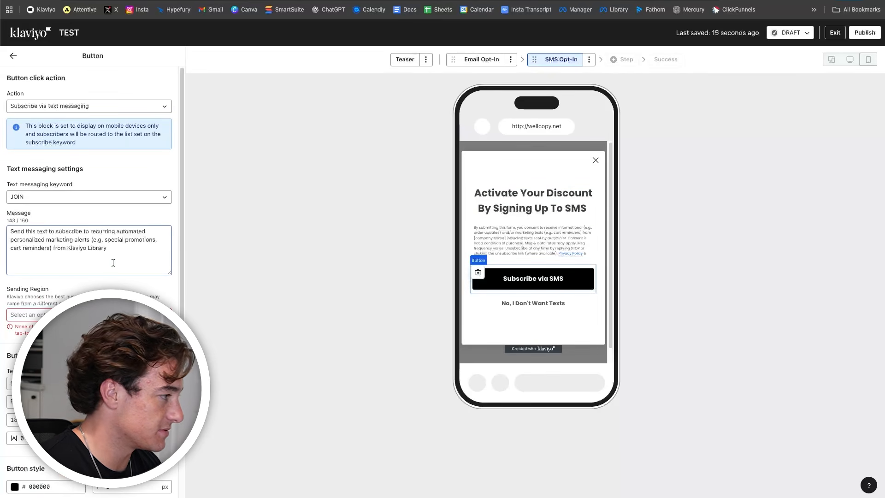
{"action": "scroll", "coordinate": [92, 369], "scroll_direction": "down", "scroll_amount": 1}
{"action": "scroll", "coordinate": [92, 369], "scroll_direction": "up", "scroll_amount": 1}
{"action": "left_click_drag", "start_coordinate": [69, 383], "coordinate": [2, 365]}
{"action": "type", "text": "Claim"}
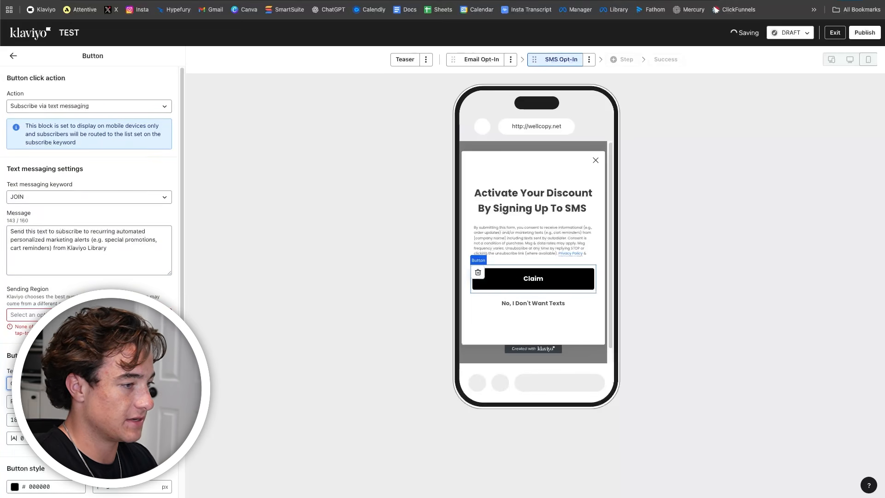
{"action": "type", "text": " Discount"}
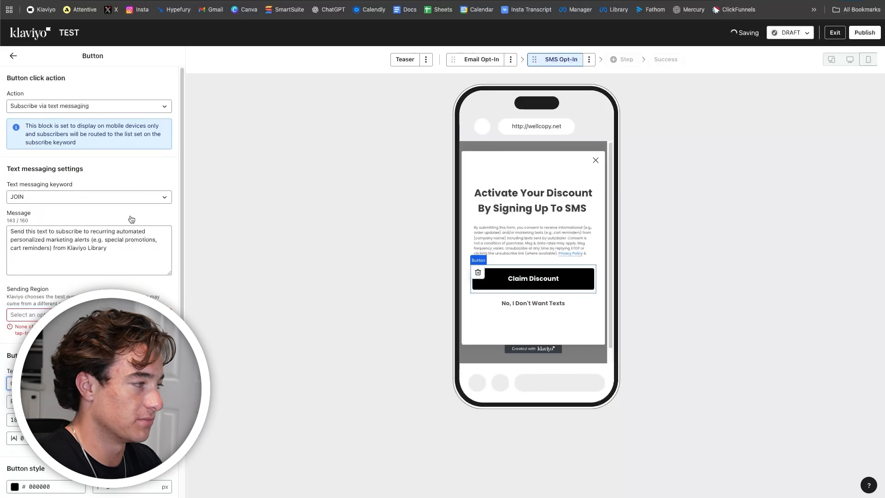
{"action": "left_click", "coordinate": [13, 56]}
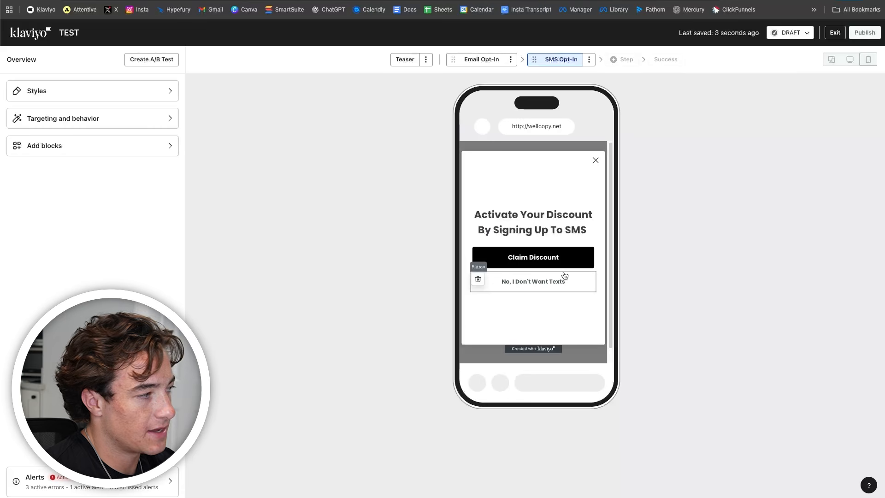
{"action": "left_click", "coordinate": [69, 146]}
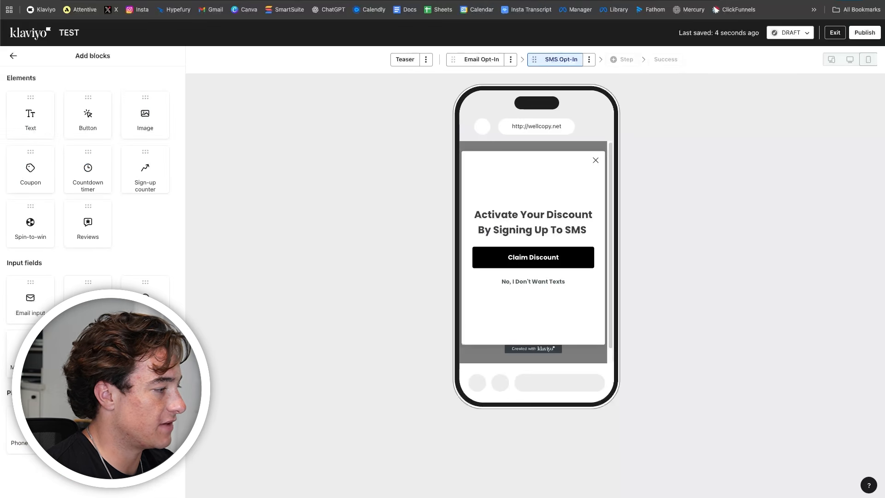
- Add a phone number field above Claim Discount with 7 px primary and link disclosure text
{"action": "left_click_drag", "start_coordinate": [31, 424], "coordinate": [485, 263]}
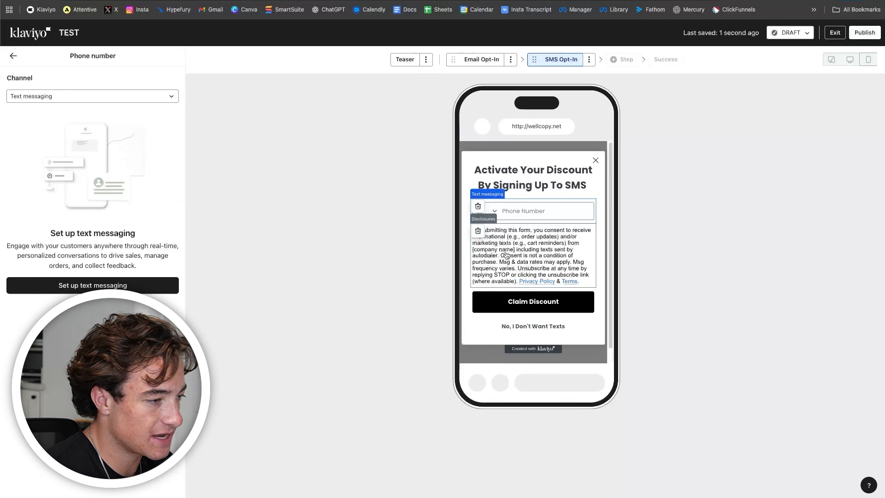
{"action": "left_click", "coordinate": [506, 255]}
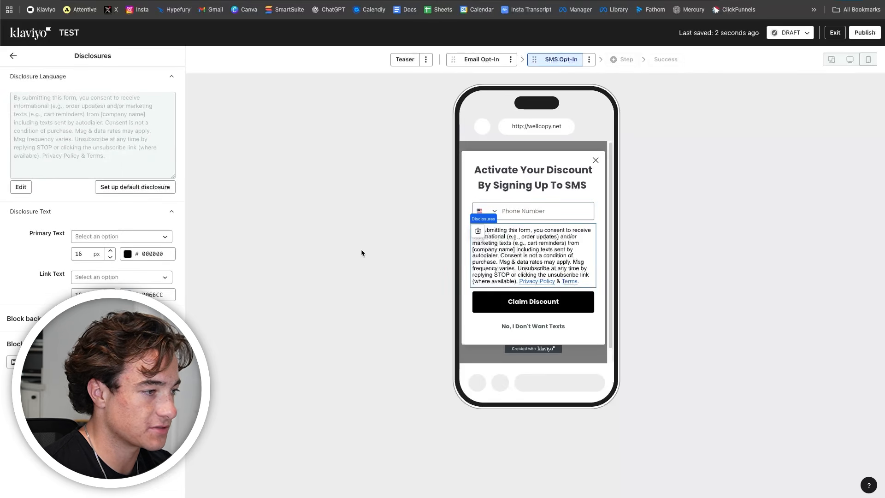
{"action": "left_click", "coordinate": [109, 258]}
{"action": "left_click", "coordinate": [109, 259]}
{"action": "left_click", "coordinate": [109, 258]}
{"action": "left_click", "coordinate": [109, 258]}
{"action": "left_click", "coordinate": [109, 258]}
{"action": "left_click", "coordinate": [109, 259]}
{"action": "left_click", "coordinate": [110, 258]}
{"action": "left_click", "coordinate": [109, 258]}
{"action": "left_click", "coordinate": [109, 258]}
{"action": "left_click", "coordinate": [82, 295]}
{"action": "key", "text": "BackSpace"}
{"action": "key", "text": "BackSpace"}
{"action": "type", "text": "7"}
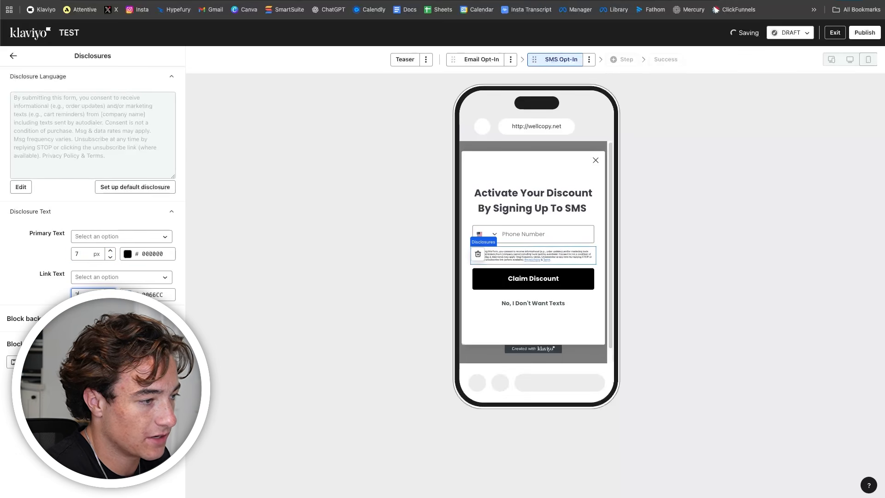
{"action": "left_click", "coordinate": [480, 60]}
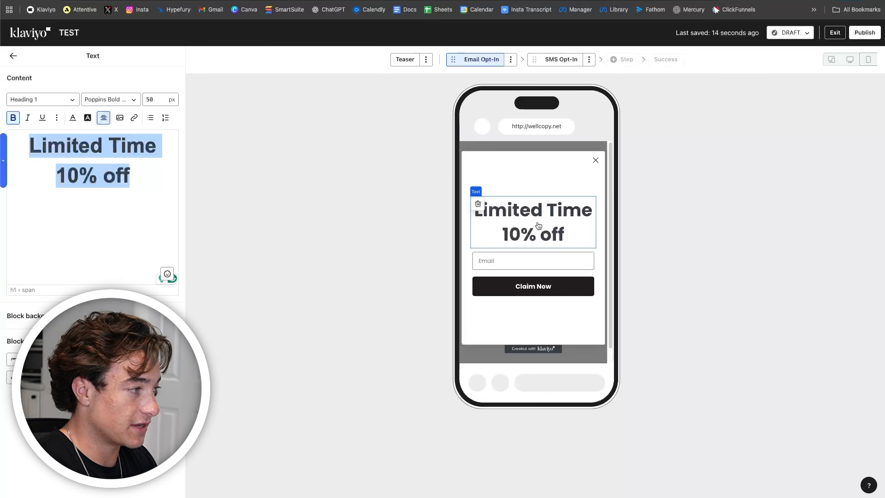
- Retype the heading as 'You've Got' over '10% OFF' and centre the 10% OFF line
{"action": "left_click_drag", "start_coordinate": [131, 176], "coordinate": [27, 145]}
{"action": "type", "text": "You've Got"}
{"action": "key", "text": "Return"}
{"action": "type", "text": "10"}
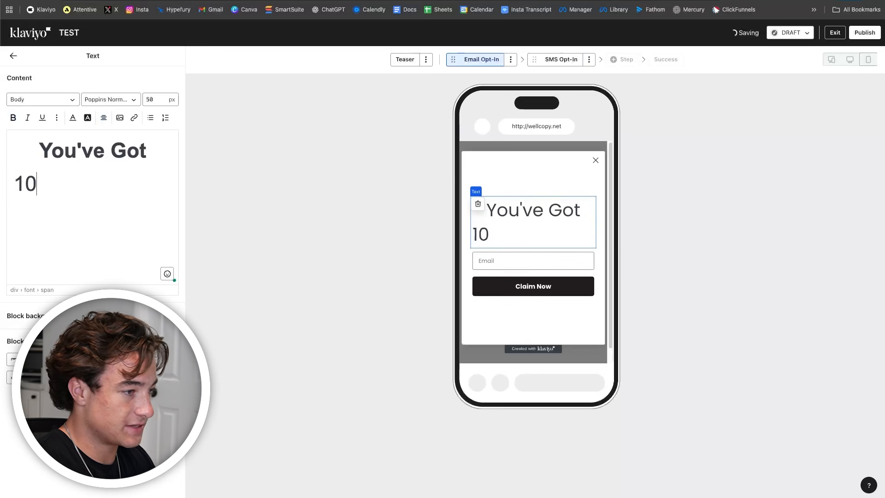
{"action": "type", "text": "% OFF"}
{"action": "triple_click", "coordinate": [40, 185]}
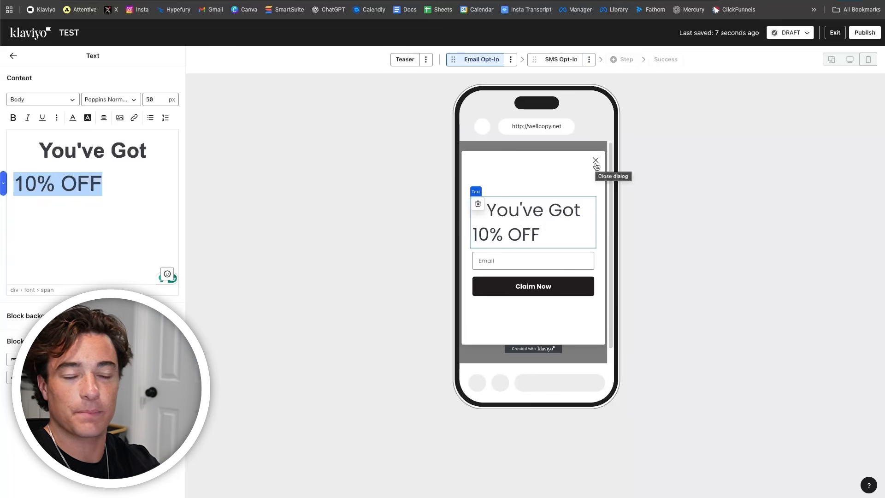
{"action": "left_click", "coordinate": [105, 117]}
{"action": "left_click", "coordinate": [121, 134]}
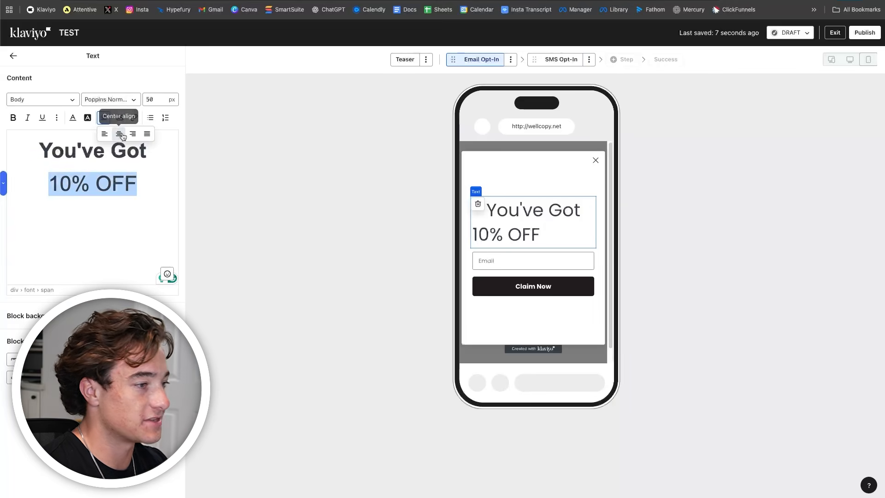
- Make both '10%' and 'OFF' bold
{"action": "double_click", "coordinate": [101, 186]}
{"action": "left_click", "coordinate": [99, 186]}
{"action": "double_click", "coordinate": [99, 186]}
{"action": "key", "text": "ctrl+b"}
{"action": "key", "text": "Left"}
{"action": "key", "text": "Left"}
{"action": "key", "text": "Left"}
{"action": "left_click_drag", "start_coordinate": [91, 185], "coordinate": [36, 181]}
{"action": "key", "text": "ctrl+b"}
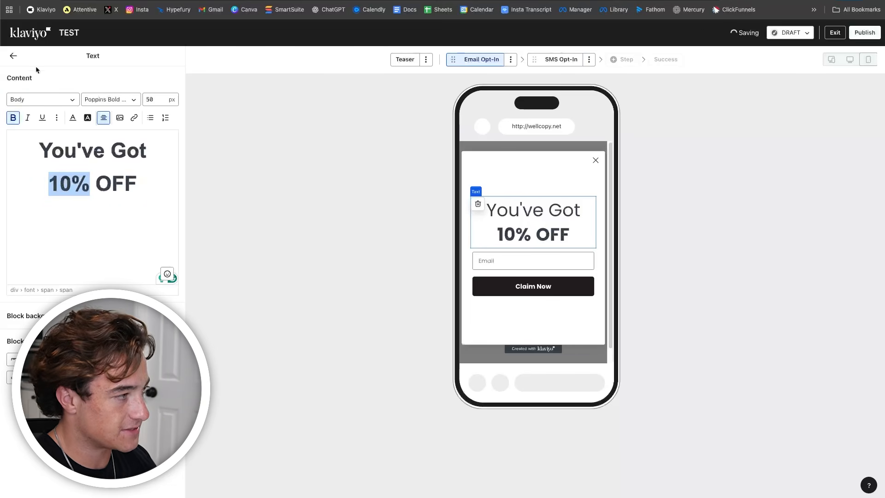
- Size 'You've Got' at 30 px and '10% OFF' at 60 px, then add an image block above
{"action": "left_click", "coordinate": [13, 56]}
{"action": "left_click", "coordinate": [512, 222]}
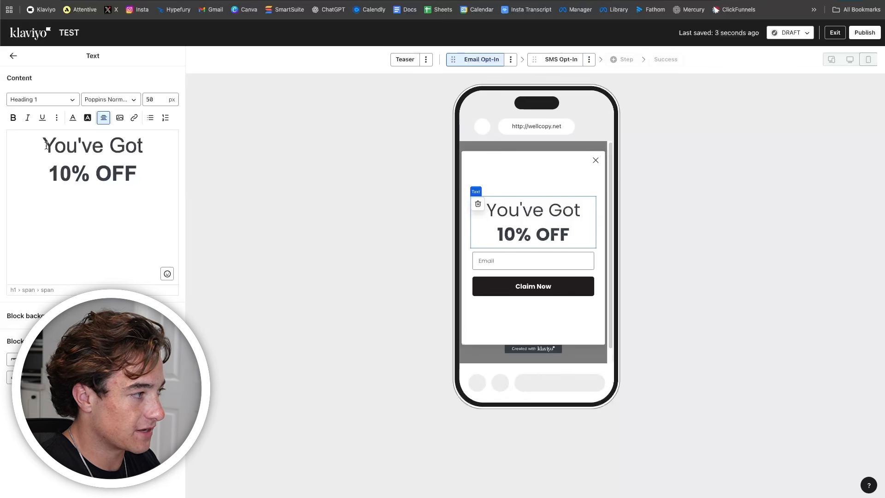
{"action": "left_click_drag", "start_coordinate": [28, 140], "coordinate": [170, 156]}
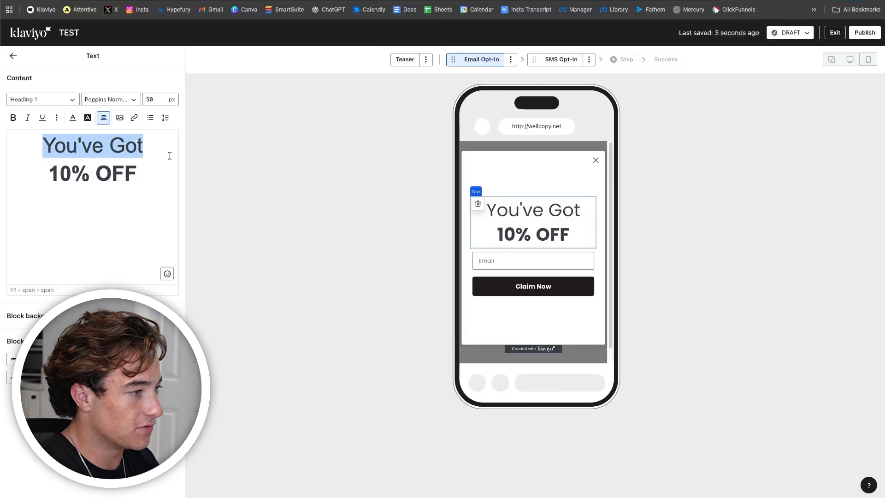
{"action": "left_click", "coordinate": [514, 236]}
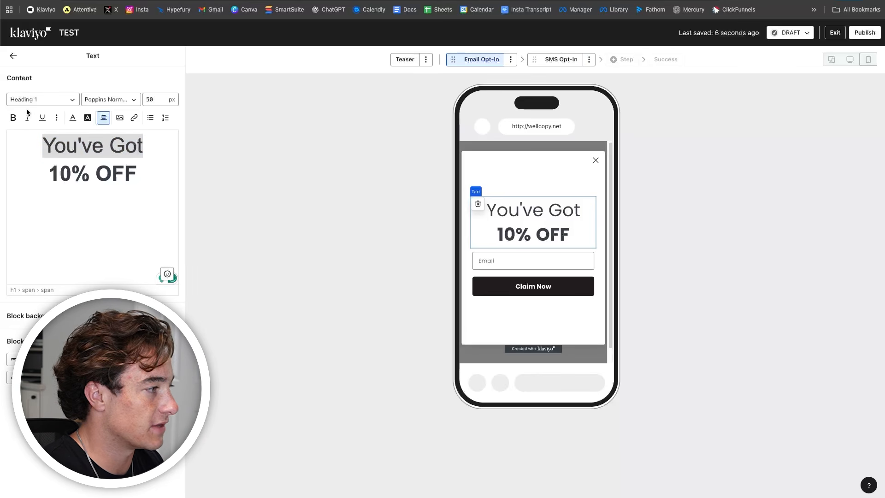
{"action": "double_click", "coordinate": [96, 147]}
{"action": "left_click_drag", "start_coordinate": [146, 146], "coordinate": [53, 140]}
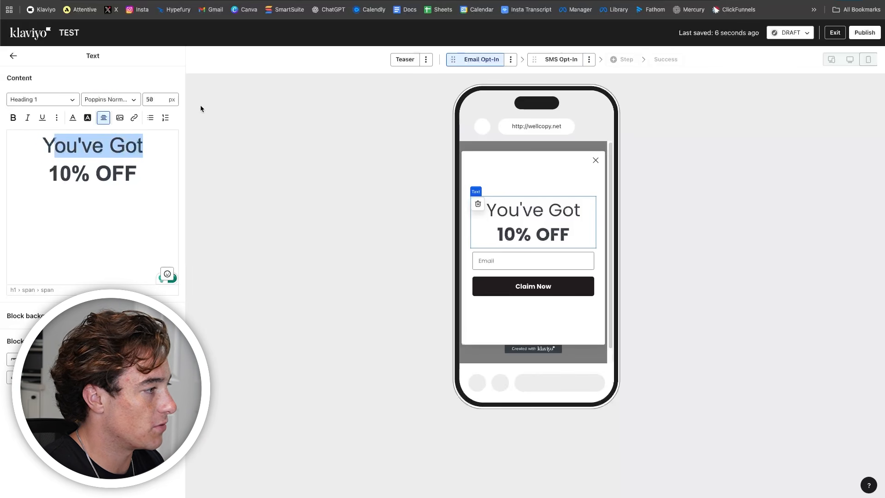
{"action": "triple_click", "coordinate": [119, 141]}
{"action": "double_click", "coordinate": [152, 100]}
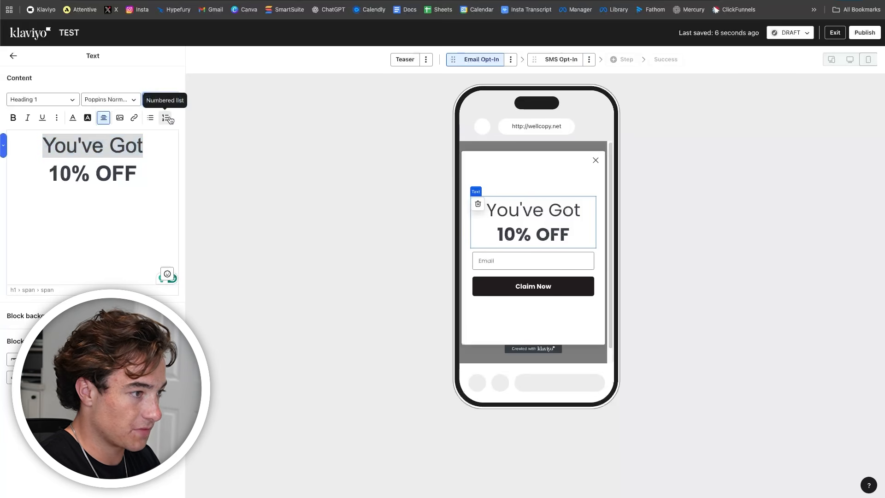
{"action": "type", "text": "30"}
{"action": "triple_click", "coordinate": [99, 163]}
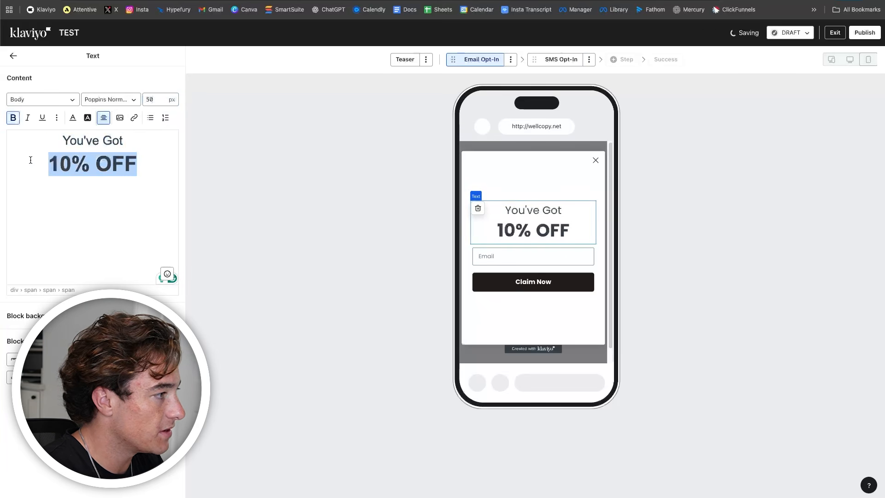
{"action": "double_click", "coordinate": [150, 99]}
{"action": "type", "text": "60"}
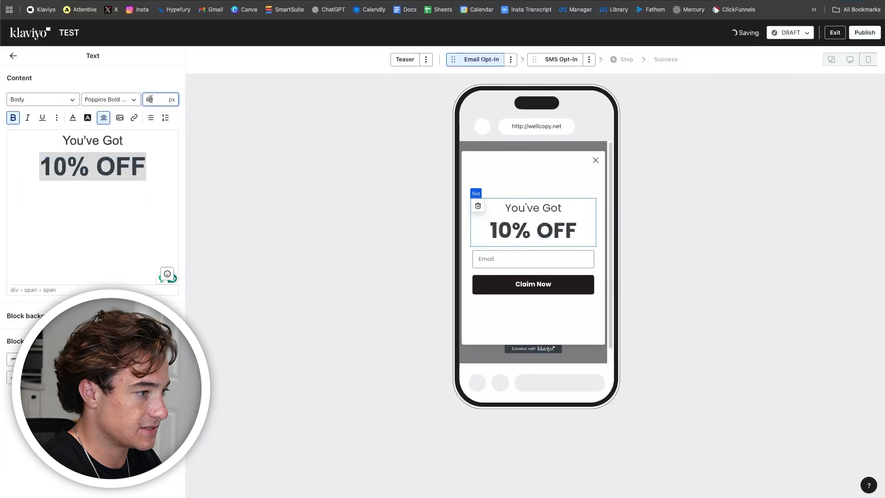
{"action": "left_click", "coordinate": [170, 166]}
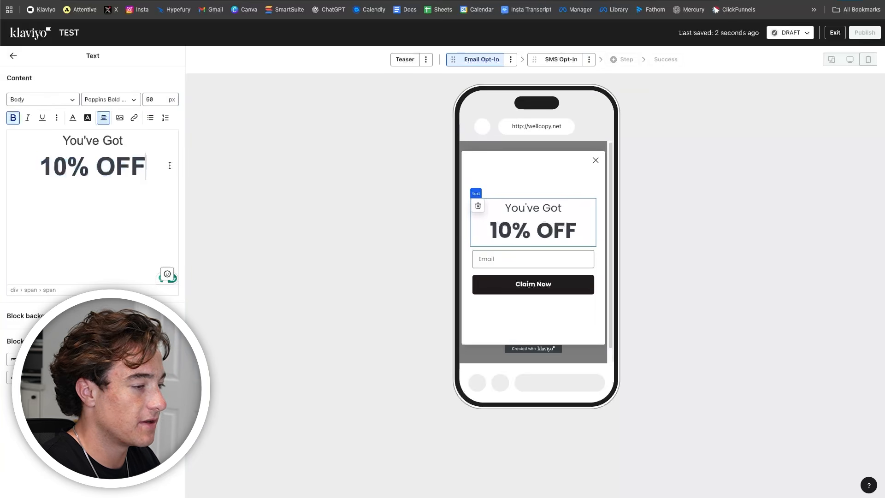
{"action": "left_click", "coordinate": [13, 55]}
{"action": "left_click_drag", "start_coordinate": [144, 116], "coordinate": [525, 226]}
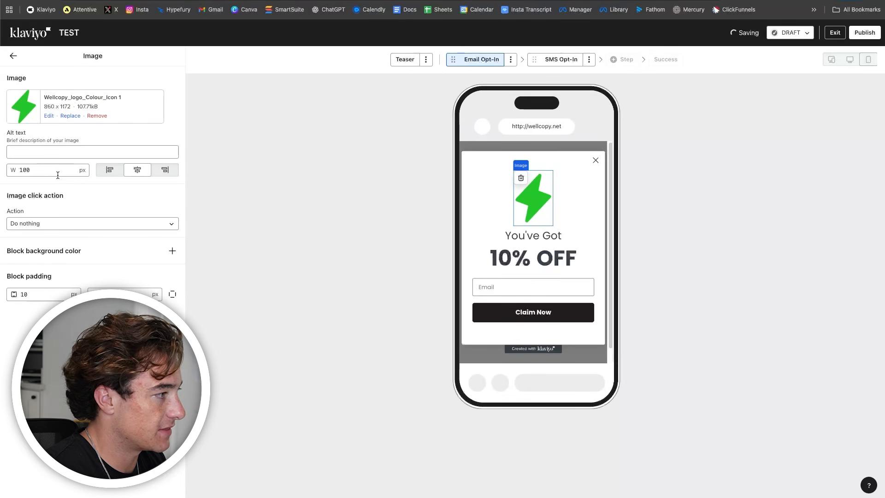
- Set the Wellcopy logo image width to 25 px
{"action": "double_click", "coordinate": [42, 170]}
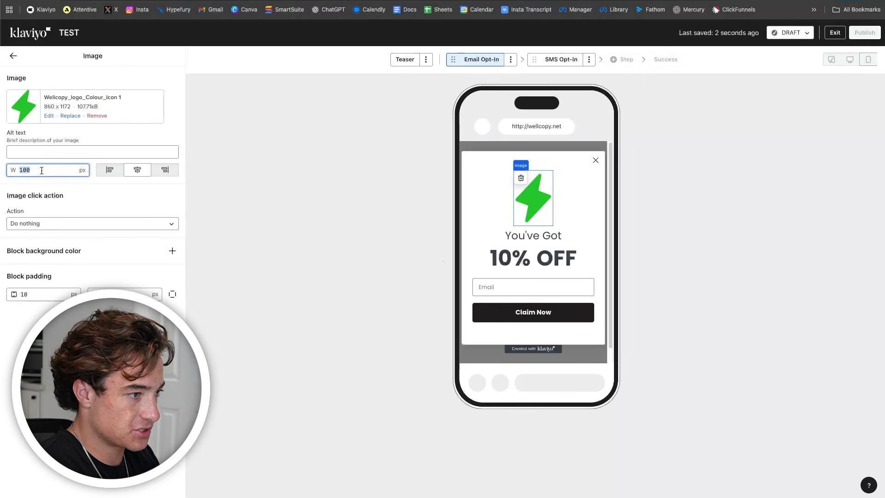
{"action": "type", "text": "50"}
{"action": "key", "text": "BackSpace"}
{"action": "key", "text": "BackSpace"}
{"action": "type", "text": "1002"}
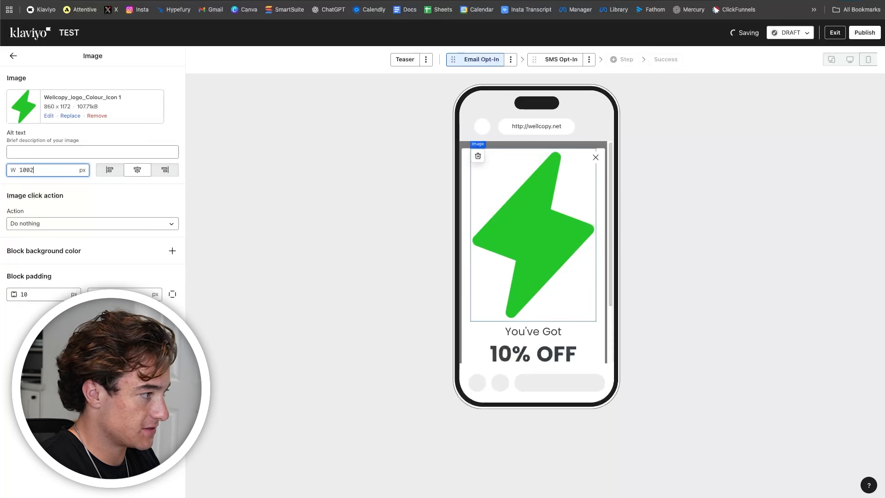
{"action": "key", "text": "Left"}
{"action": "key", "text": "Left"}
{"action": "key", "text": "BackSpace"}
{"action": "key", "text": "BackSpace"}
{"action": "key", "text": "BackSpace"}
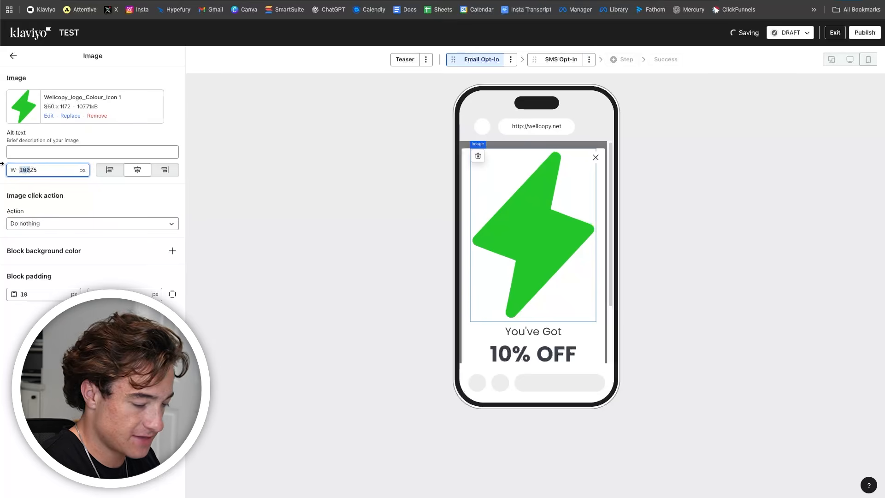
{"action": "left_click", "coordinate": [533, 231]}
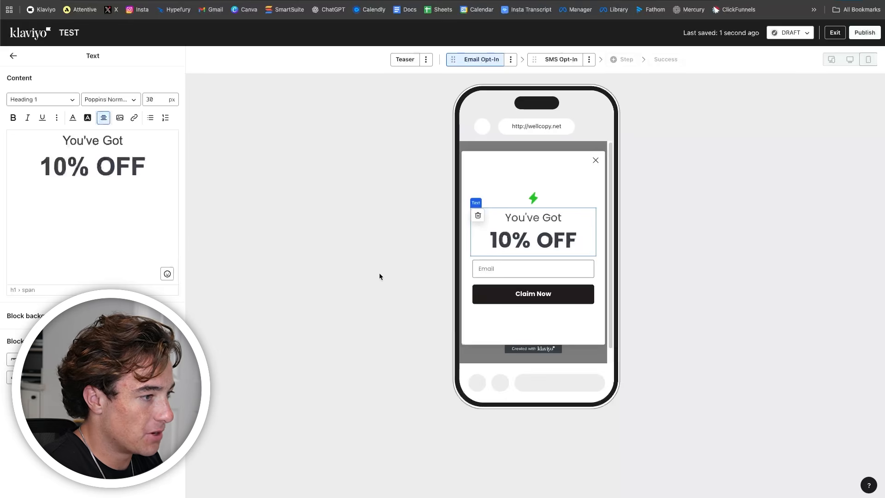
- Drag the close X's colour opacity down to 0% so it becomes invisible
{"action": "left_click", "coordinate": [14, 55]}
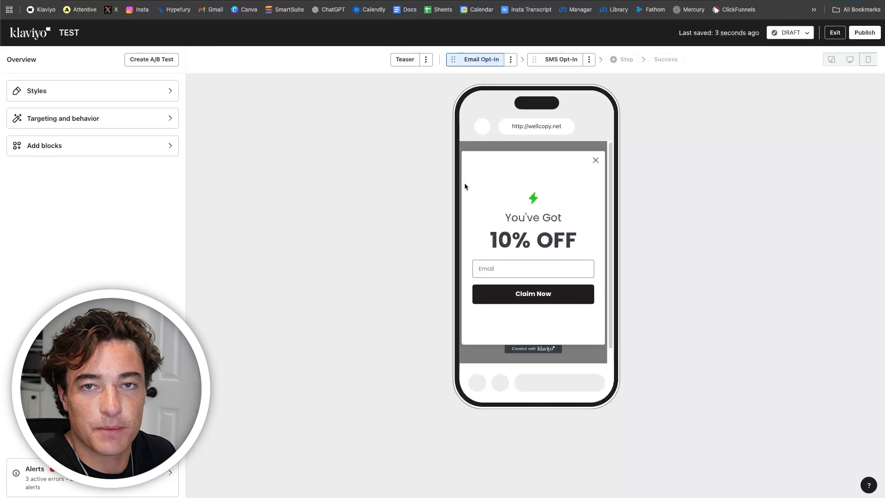
{"action": "left_click", "coordinate": [595, 163]}
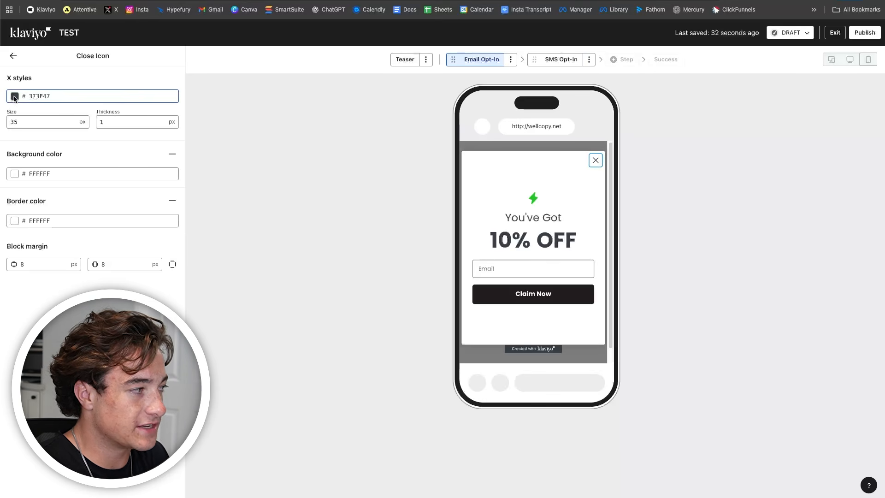
{"action": "left_click", "coordinate": [14, 96]}
{"action": "left_click_drag", "start_coordinate": [106, 198], "coordinate": [2, 198]}
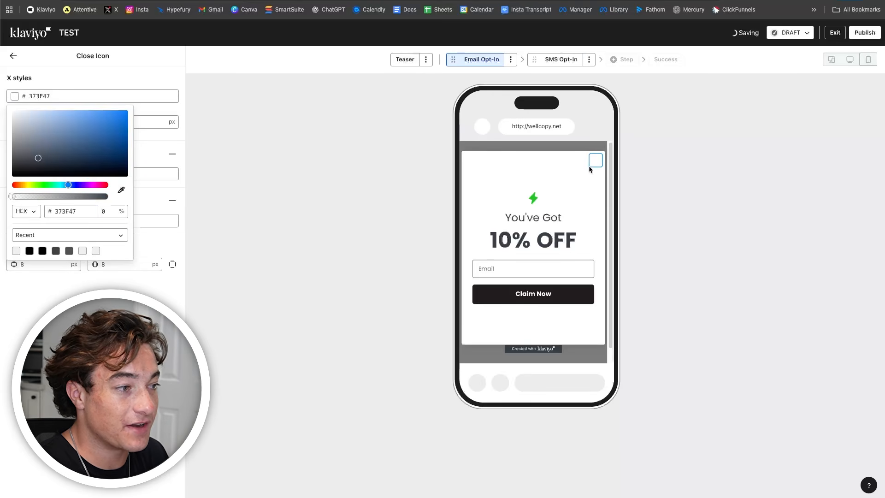
{"action": "left_click", "coordinate": [441, 179]}
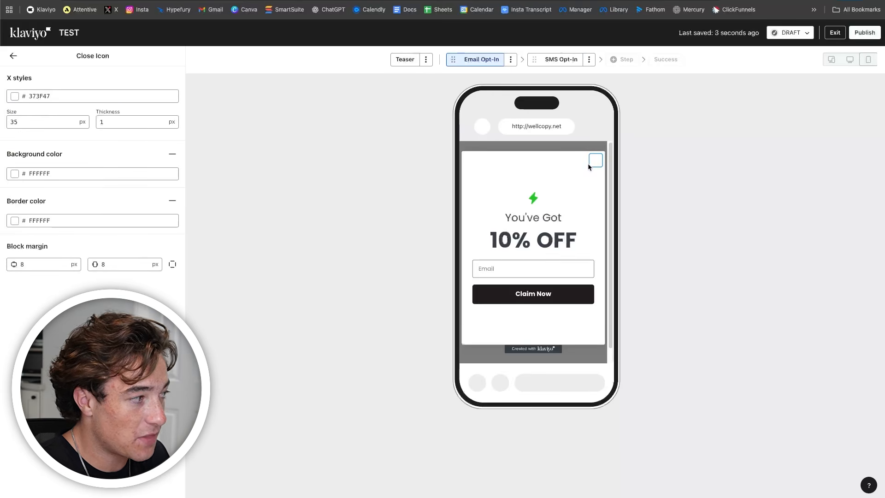
{"action": "left_click", "coordinate": [313, 182]}
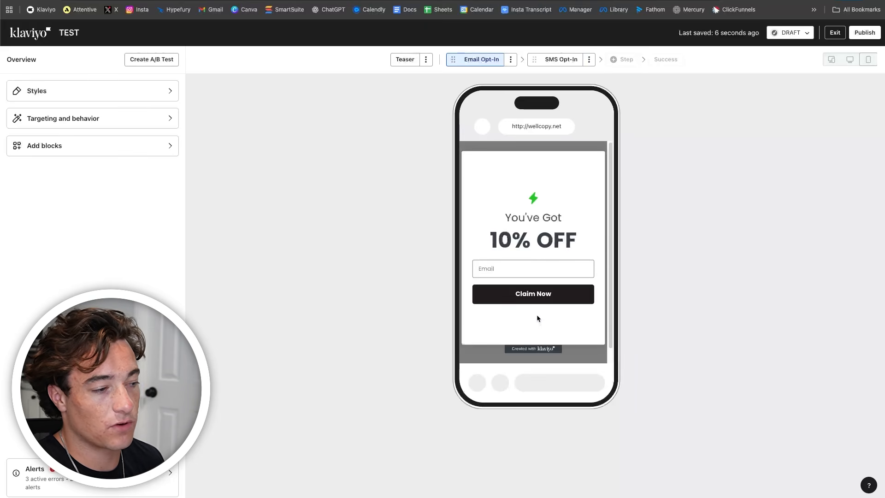
- Add a second button below Claim Now labelled 'No thanks, I'll pay at full price'
{"action": "left_click", "coordinate": [135, 153]}
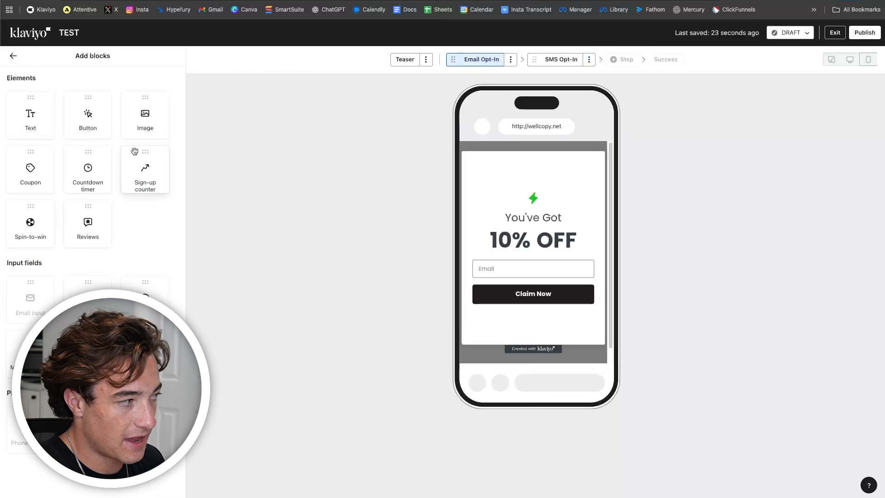
{"action": "left_click_drag", "start_coordinate": [90, 121], "coordinate": [518, 304]}
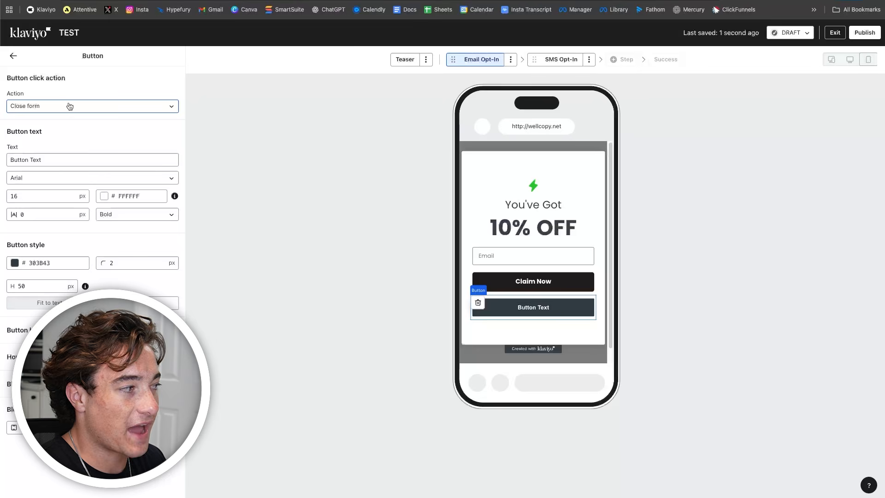
{"action": "left_click", "coordinate": [530, 287]}
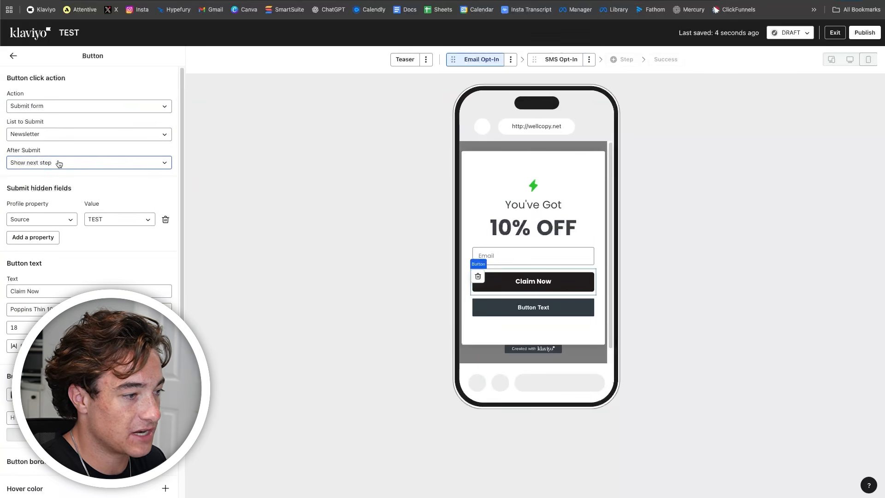
{"action": "left_click", "coordinate": [530, 308]}
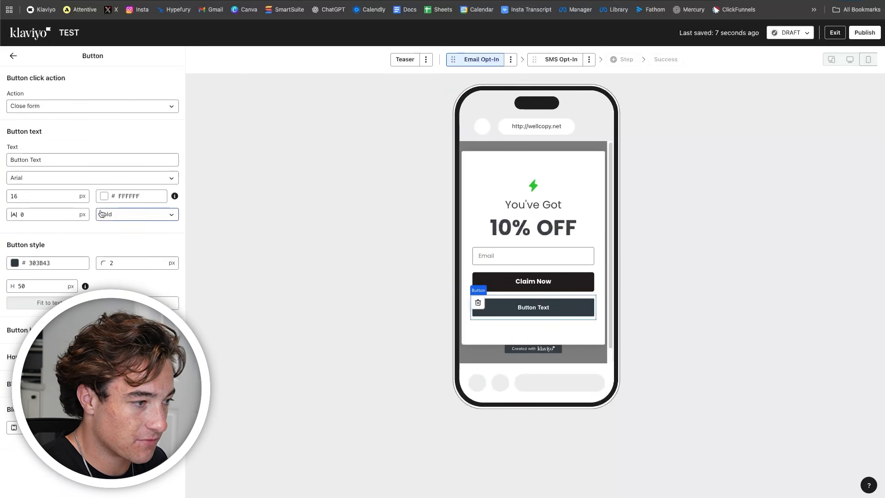
{"action": "left_click_drag", "start_coordinate": [55, 159], "coordinate": [2, 146]}
{"action": "type", "text": "no"}
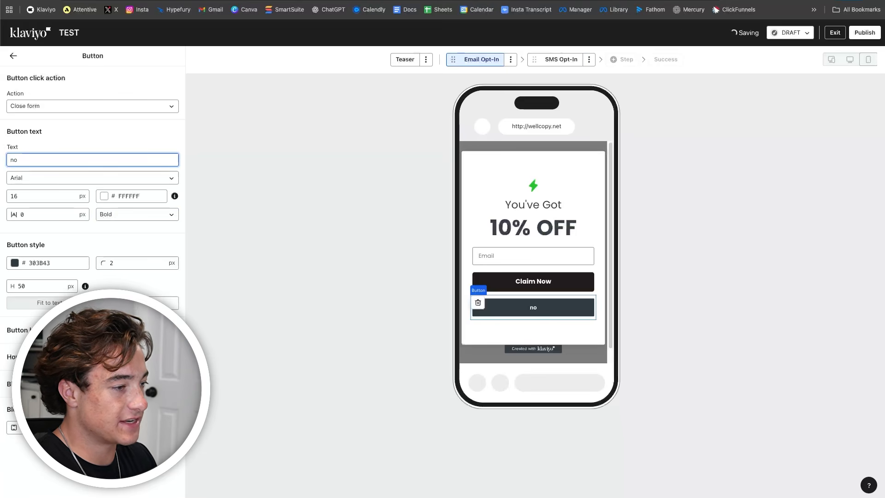
{"action": "type", "text": "No thanks"}
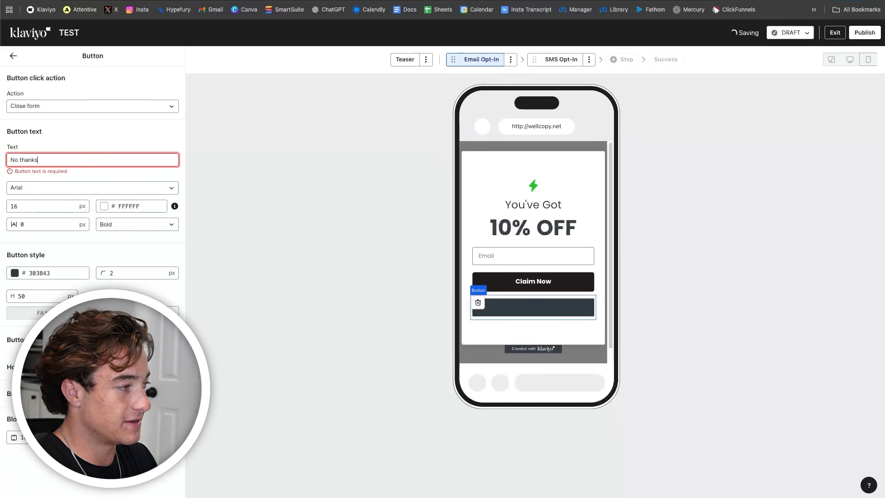
{"action": "type", "text": ", I'll pay at full price"}
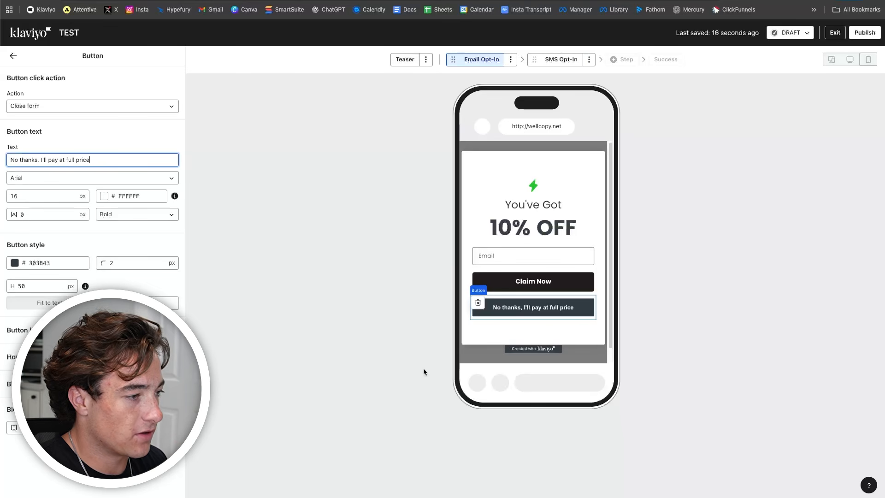
- Give the no-thanks button a transparent background and black Poppins Normal 400 text
{"action": "left_click", "coordinate": [15, 263]}
{"action": "left_click_drag", "start_coordinate": [124, 363], "coordinate": [1, 343]}
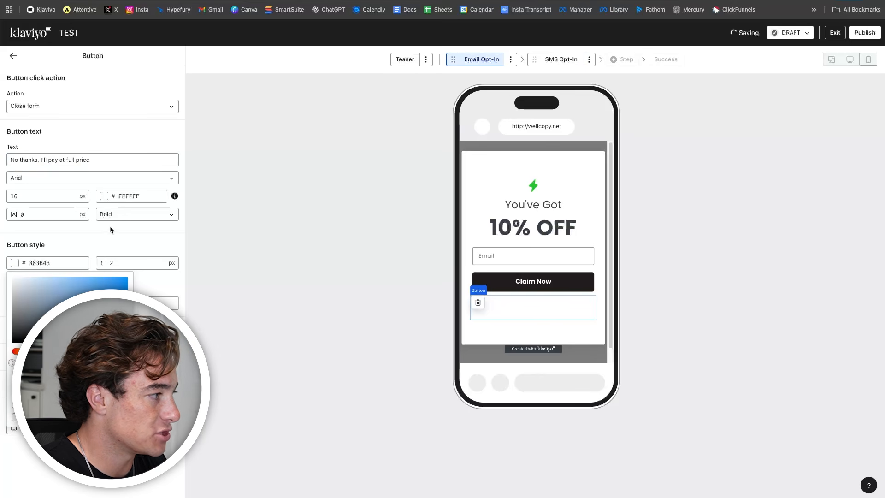
{"action": "left_click", "coordinate": [103, 196]}
{"action": "left_click", "coordinate": [102, 275]}
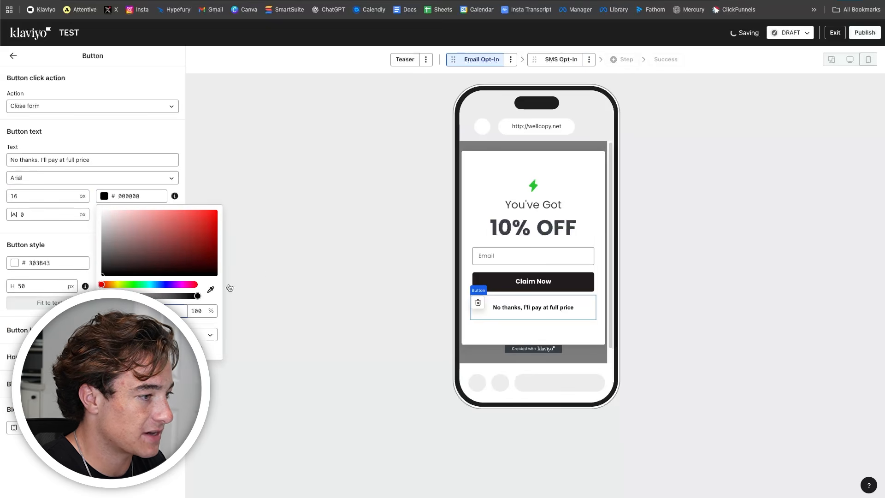
{"action": "left_click", "coordinate": [92, 178]}
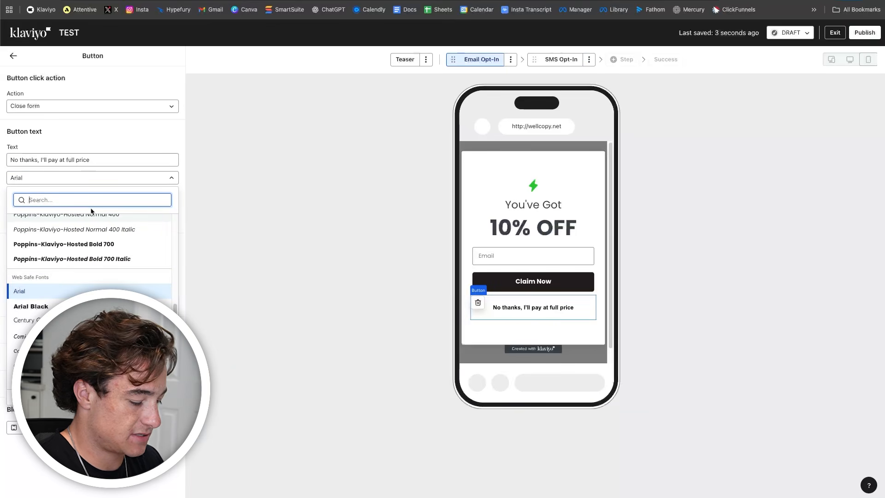
{"action": "type", "text": "pop"}
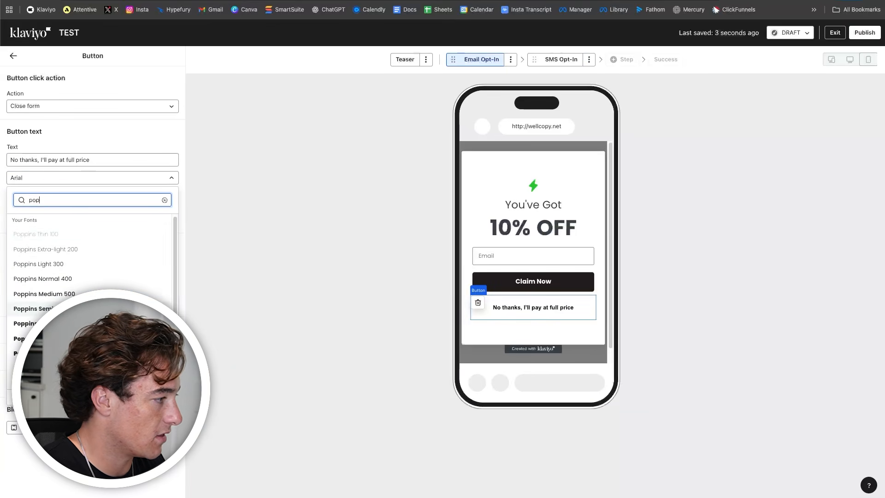
{"action": "left_click", "coordinate": [43, 280]}
{"action": "left_click", "coordinate": [13, 55]}
{"action": "left_click", "coordinate": [542, 313]}
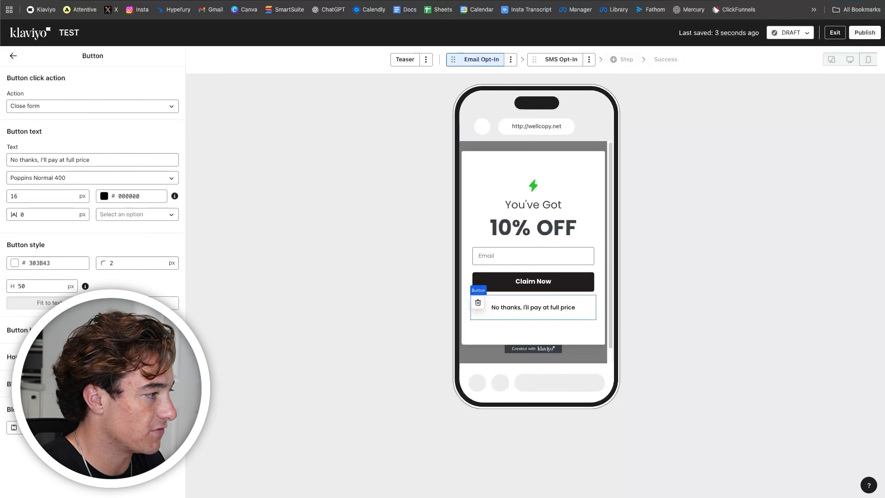
{"action": "left_click", "coordinate": [576, 328]}
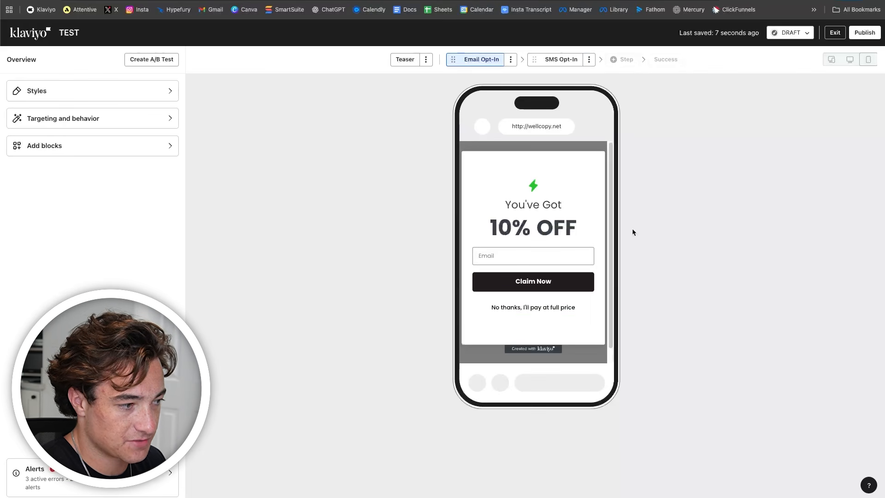
- Clone the Email Opt-In step as Quiz and move it before Email Opt-In
{"action": "left_click", "coordinate": [551, 59]}
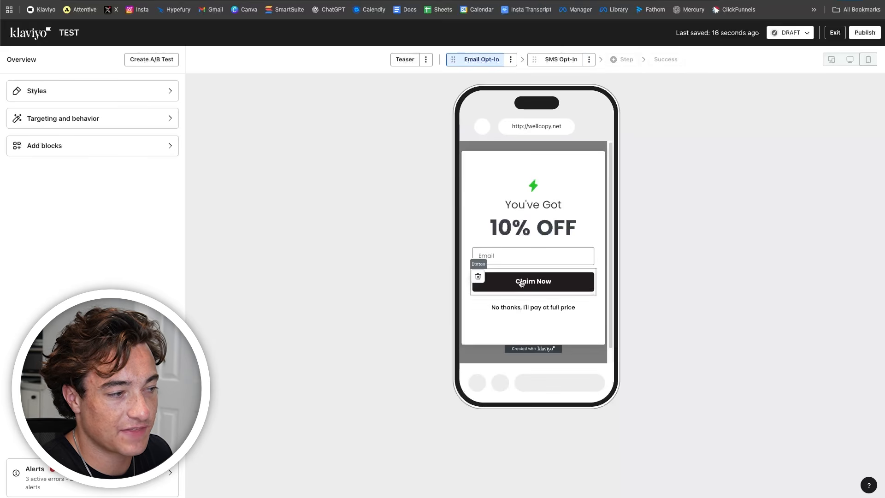
{"action": "left_click", "coordinate": [510, 59]}
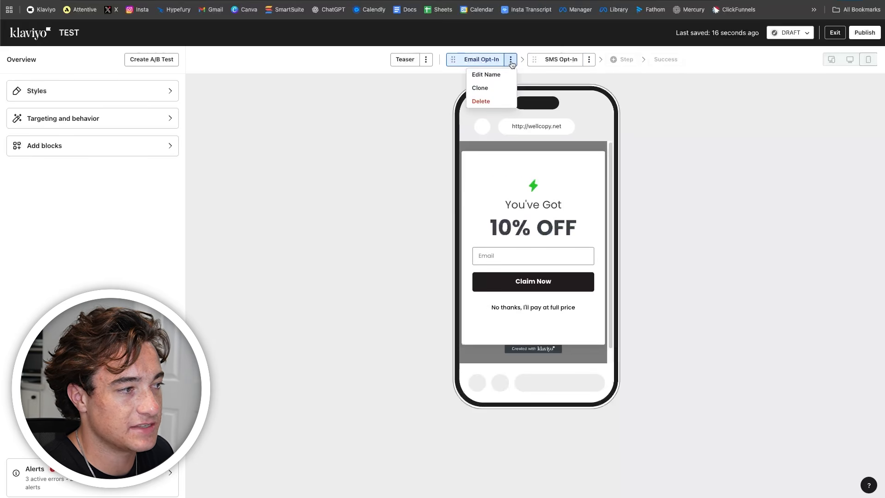
{"action": "left_click", "coordinate": [500, 86]}
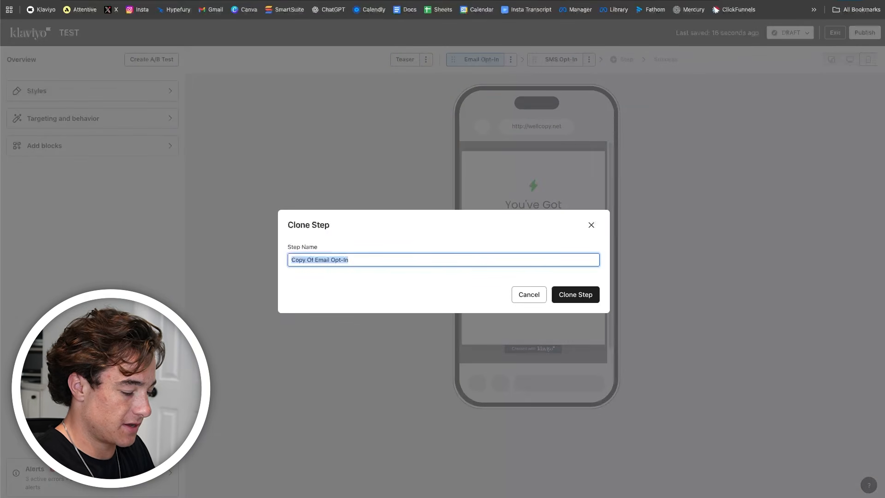
{"action": "type", "text": "Quiz"}
{"action": "left_click", "coordinate": [572, 294]}
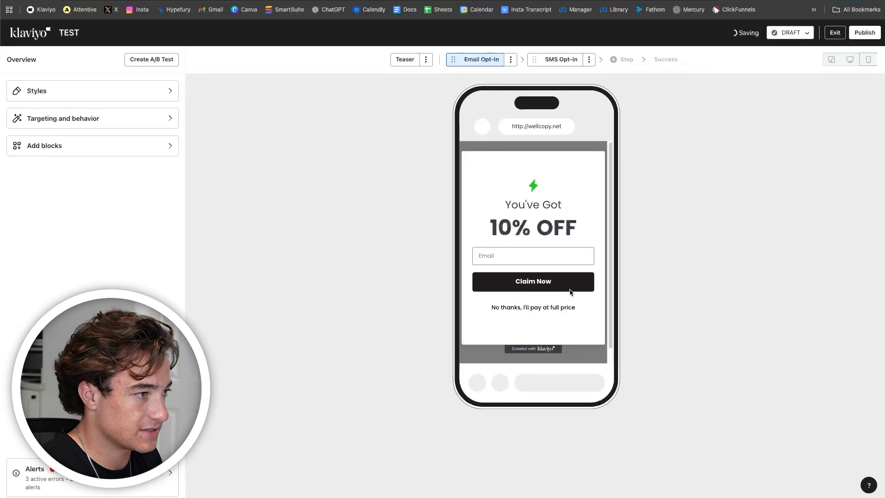
{"action": "left_click_drag", "start_coordinate": [505, 59], "coordinate": [428, 57]}
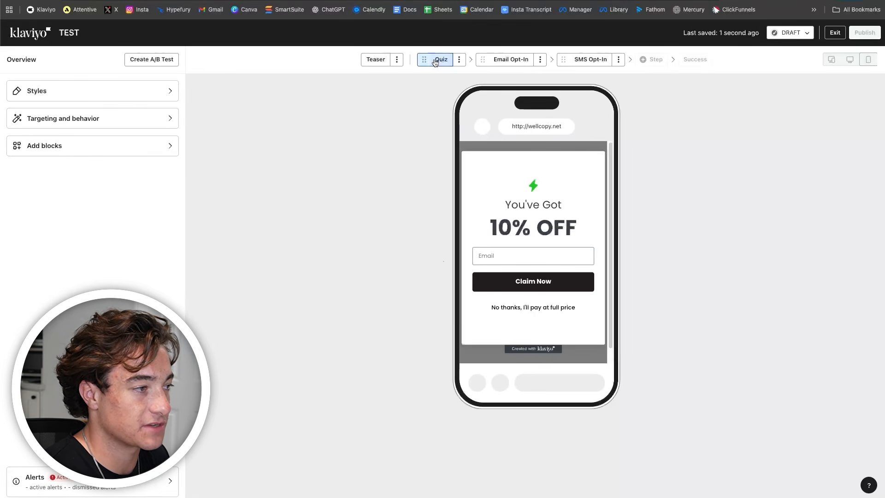
- Delete the email field block from the Quiz step
{"action": "left_click", "coordinate": [507, 59]}
{"action": "left_click", "coordinate": [588, 61]}
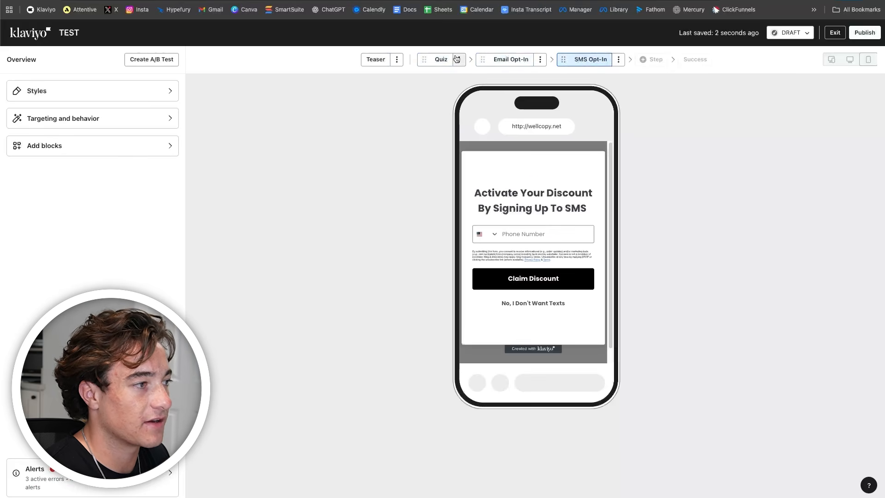
{"action": "left_click", "coordinate": [438, 59]}
{"action": "left_click", "coordinate": [528, 252]}
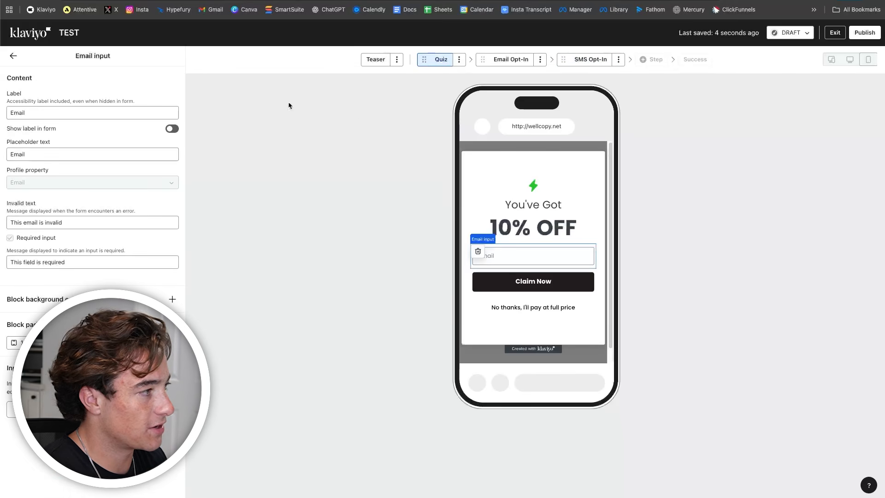
{"action": "left_click", "coordinate": [12, 56]}
{"action": "left_click", "coordinate": [488, 255]}
{"action": "left_click", "coordinate": [477, 253]}
{"action": "left_click", "coordinate": [572, 284]}
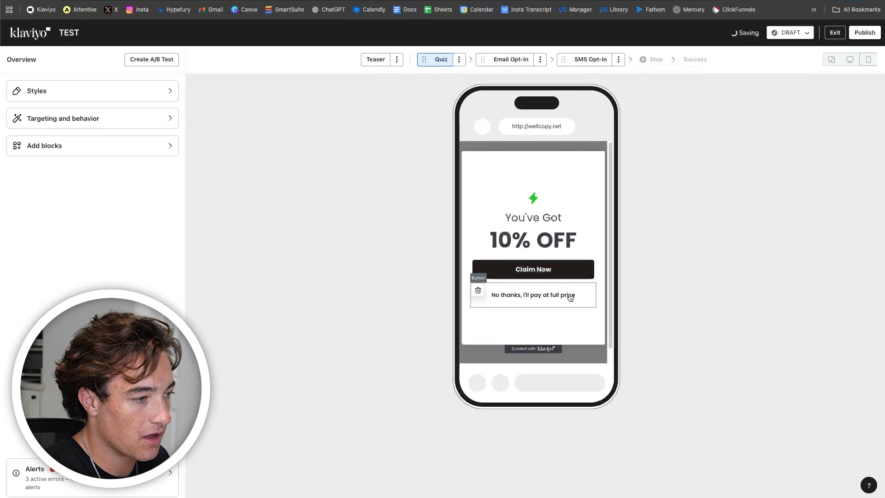
{"action": "left_click", "coordinate": [477, 279]}
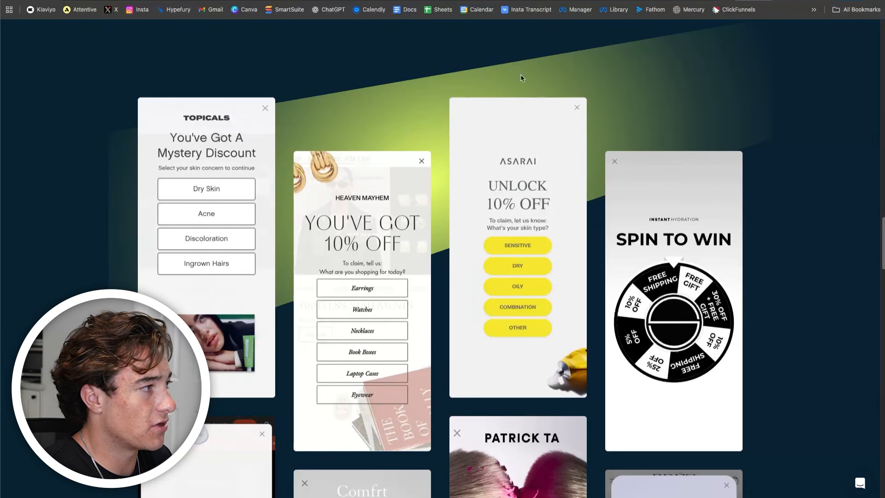
{"action": "scroll", "coordinate": [308, 332], "scroll_direction": "up", "scroll_amount": 10}
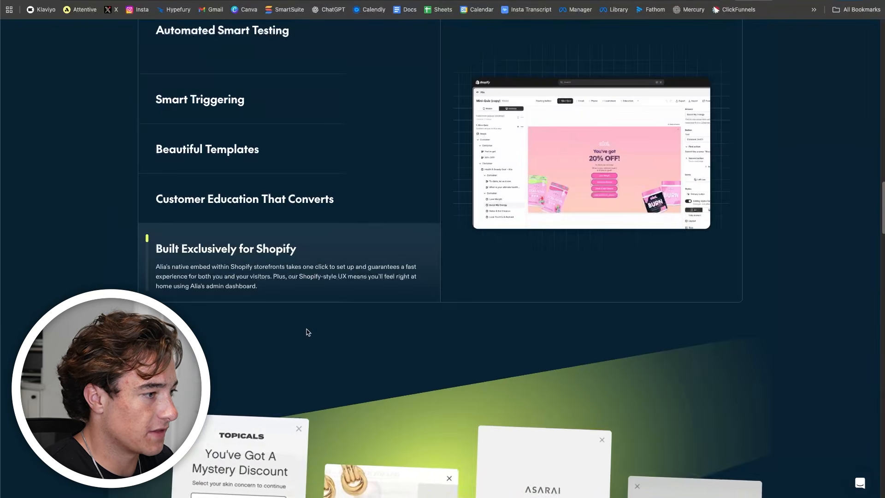
{"action": "scroll", "coordinate": [308, 332], "scroll_direction": "down", "scroll_amount": 15}
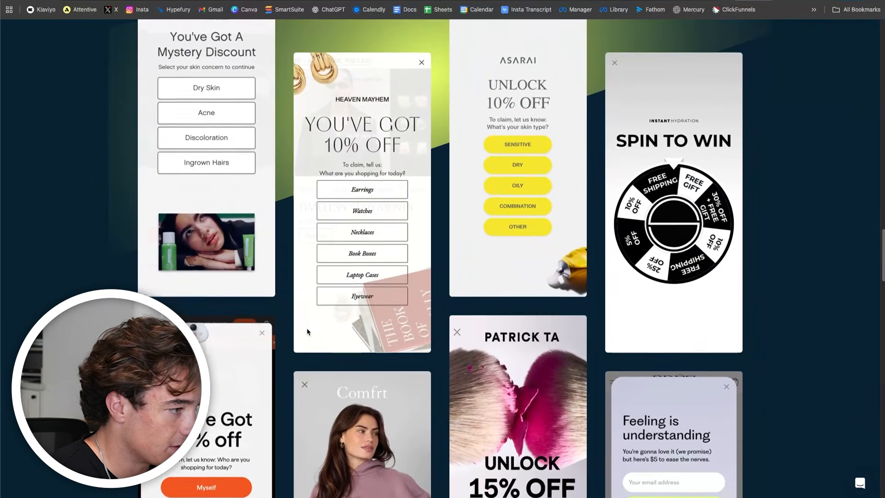
{"action": "scroll", "coordinate": [309, 330], "scroll_direction": "down", "scroll_amount": 9}
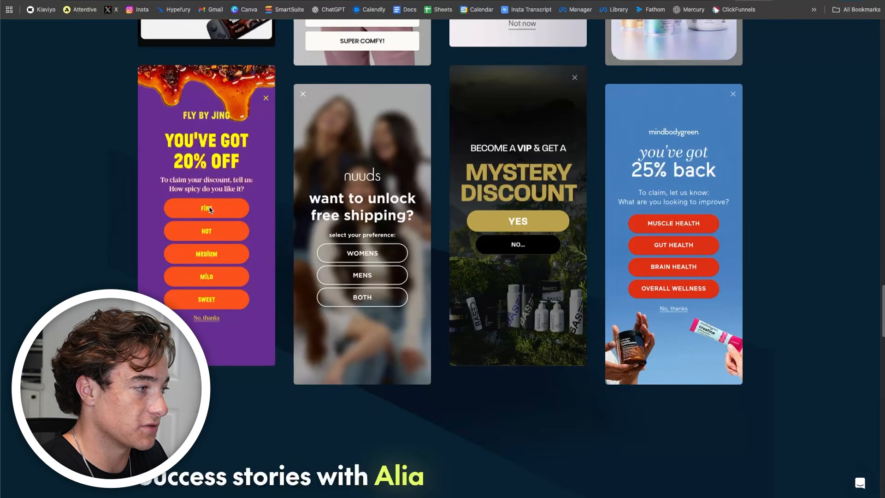
{"action": "scroll", "coordinate": [209, 277], "scroll_direction": "up", "scroll_amount": 1}
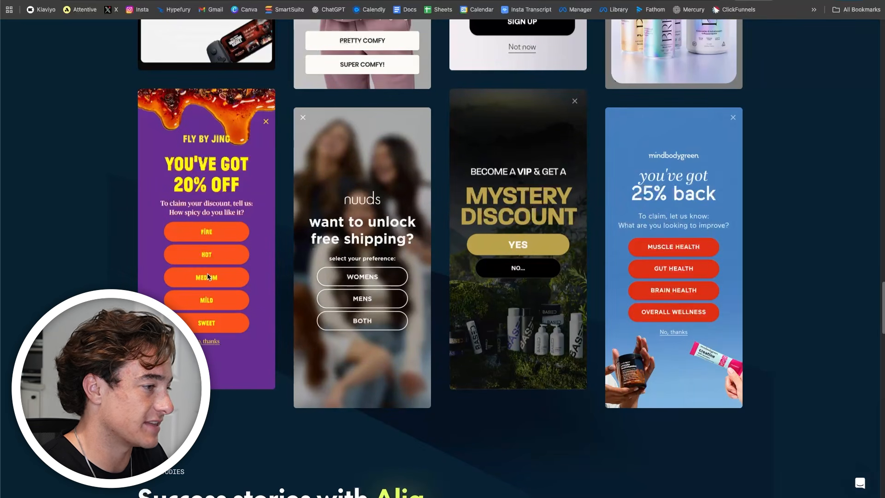
{"action": "scroll", "coordinate": [208, 277], "scroll_direction": "up", "scroll_amount": 12}
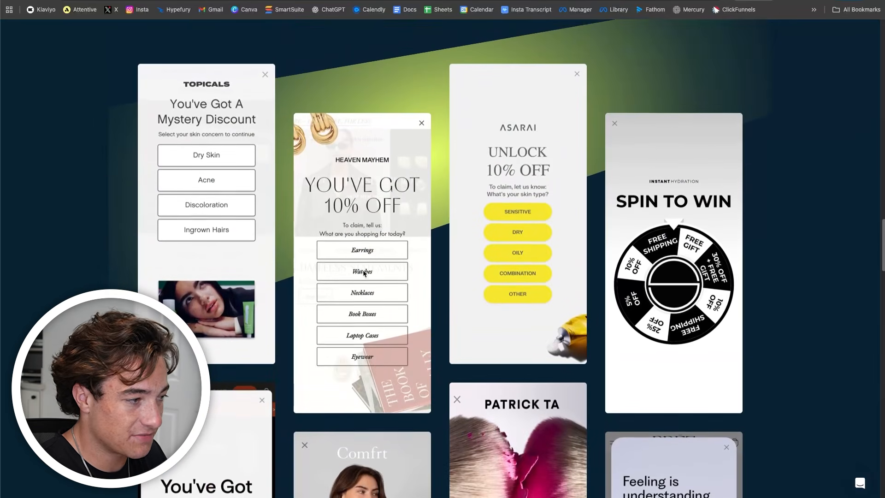
{"action": "scroll", "coordinate": [242, 210], "scroll_direction": "down", "scroll_amount": 9}
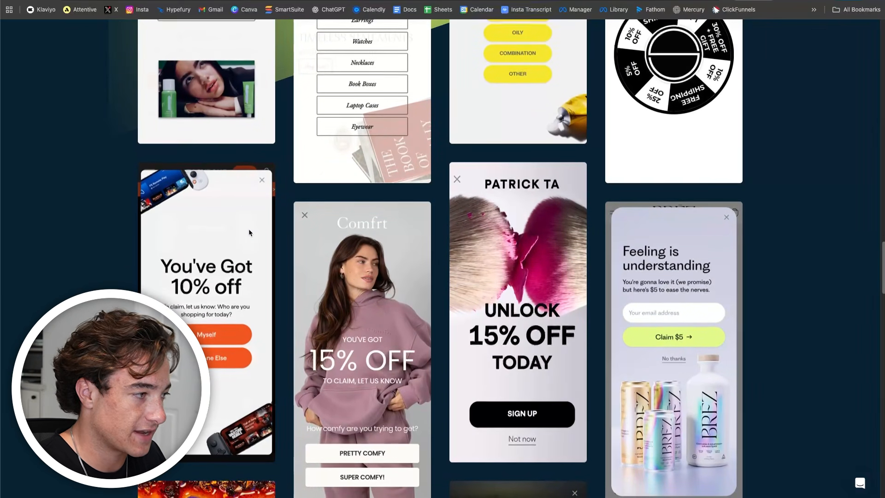
{"action": "scroll", "coordinate": [248, 227], "scroll_direction": "down", "scroll_amount": 8}
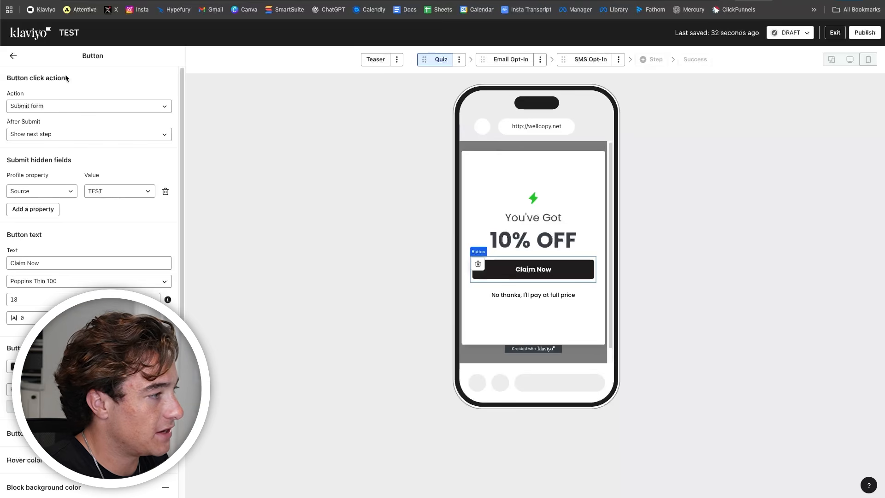
{"action": "left_click", "coordinate": [11, 56]}
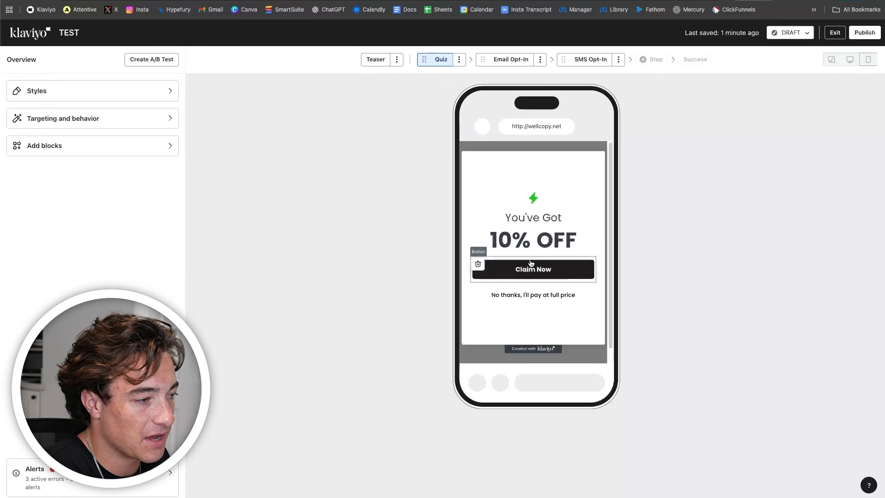
{"action": "left_click", "coordinate": [529, 266]}
- Add two new button blocks to the quiz above Claim Now
{"action": "left_click", "coordinate": [13, 56]}
{"action": "left_click", "coordinate": [85, 148]}
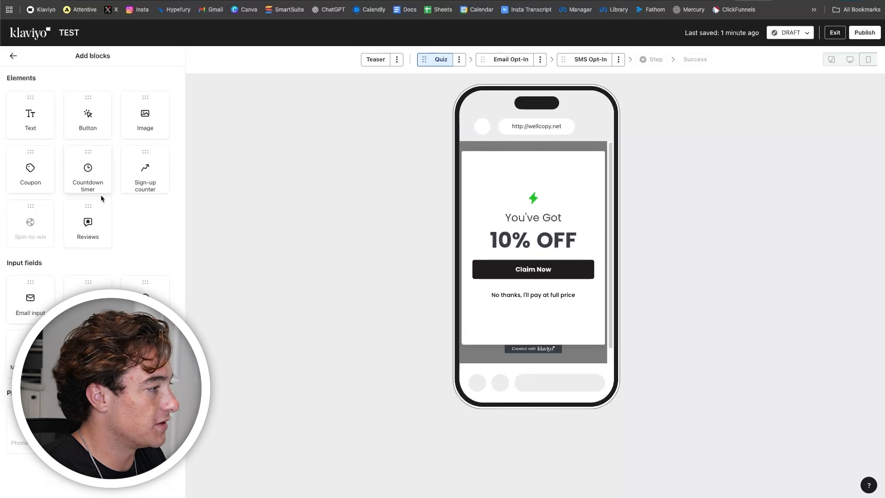
{"action": "left_click_drag", "start_coordinate": [118, 140], "coordinate": [535, 263]}
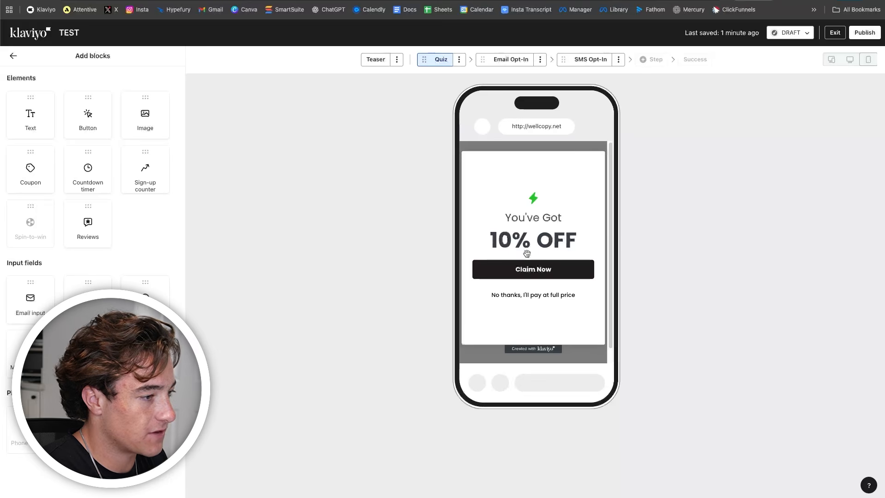
{"action": "left_click", "coordinate": [13, 56]}
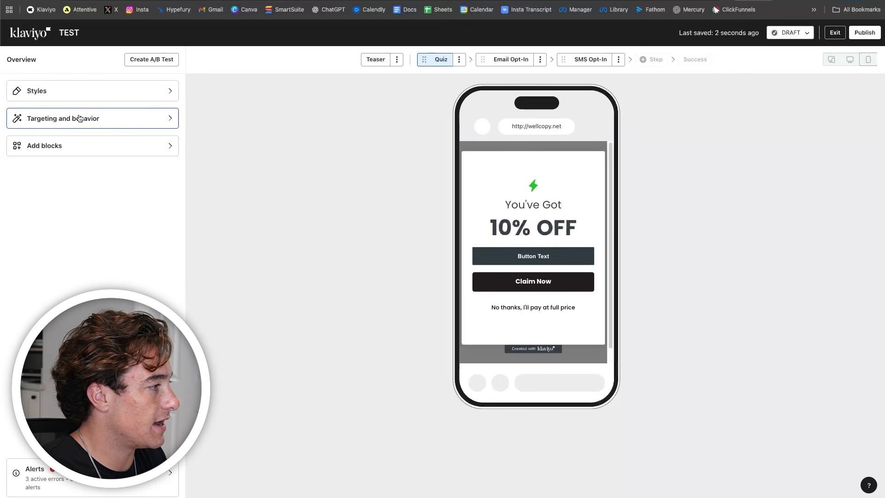
{"action": "left_click", "coordinate": [86, 146]}
{"action": "left_click_drag", "start_coordinate": [87, 118], "coordinate": [544, 244]}
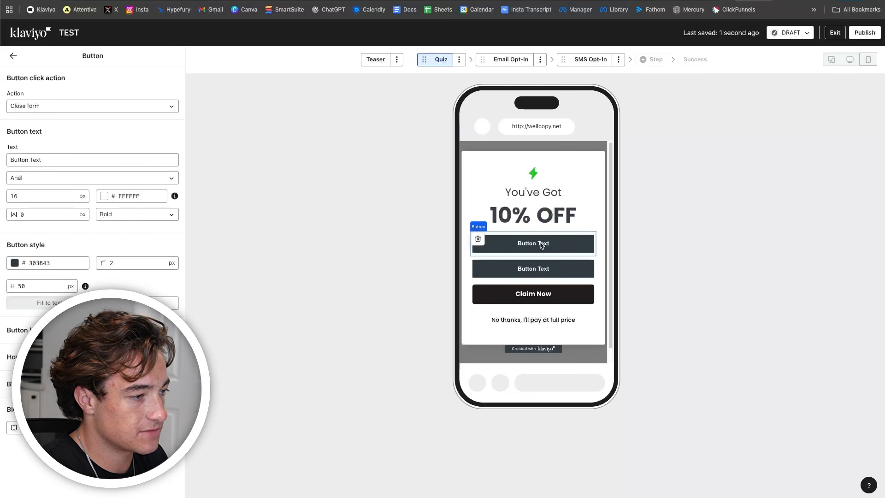
- Make the top button submit the form and label it Mens
{"action": "left_click", "coordinate": [105, 109]}
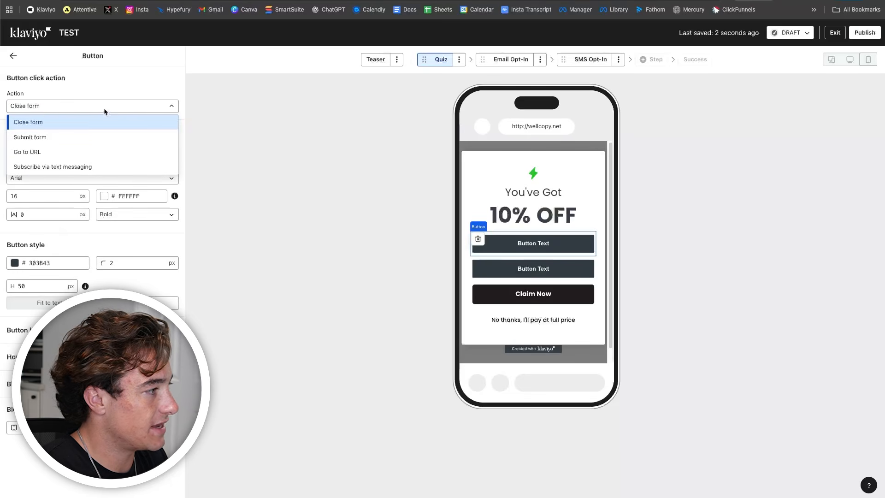
{"action": "left_click", "coordinate": [53, 141]}
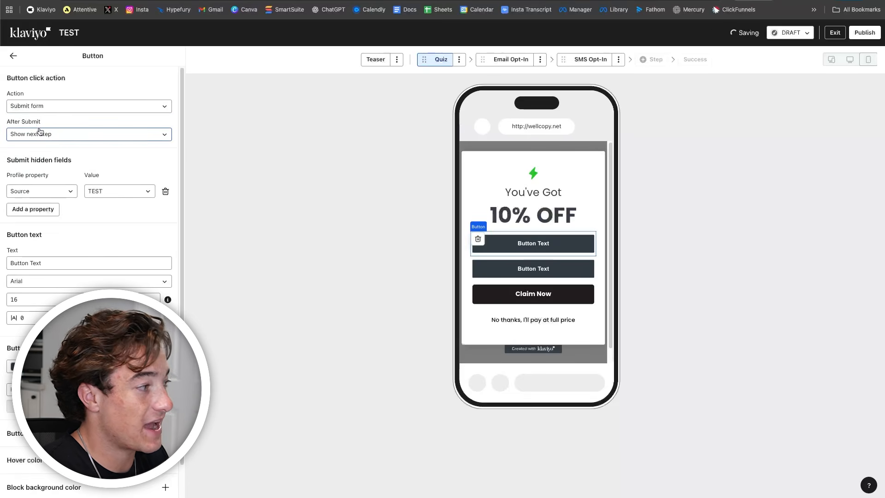
{"action": "triple_click", "coordinate": [77, 262]}
{"action": "type", "text": "Mens"}
- Relabel the second button Womens and the Claim Now button All Styles
{"action": "left_click", "coordinate": [534, 269]}
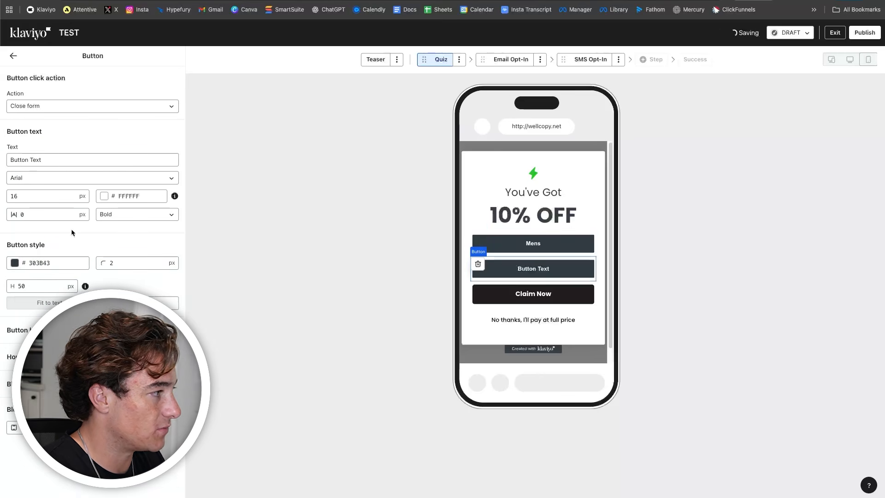
{"action": "triple_click", "coordinate": [40, 157]}
{"action": "type", "text": "Womens"}
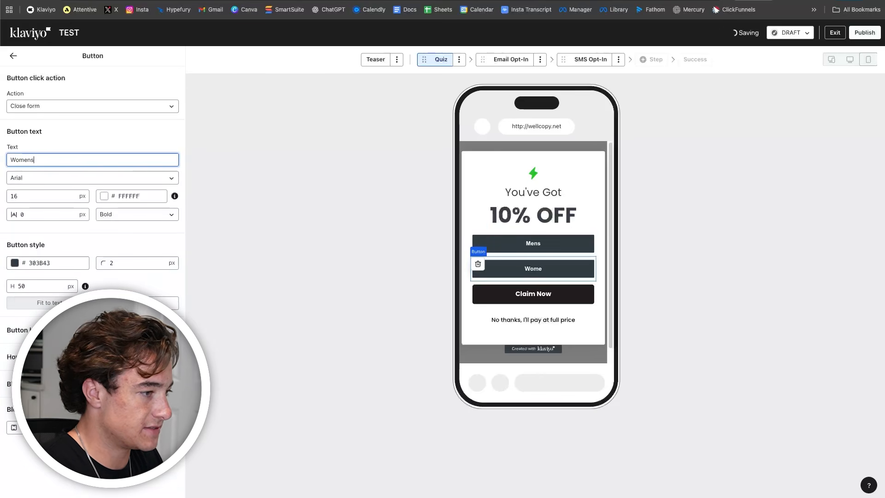
{"action": "left_click", "coordinate": [502, 293]}
{"action": "triple_click", "coordinate": [55, 262]}
{"action": "type", "text": "All Styles"}
{"action": "left_click", "coordinate": [13, 56]}
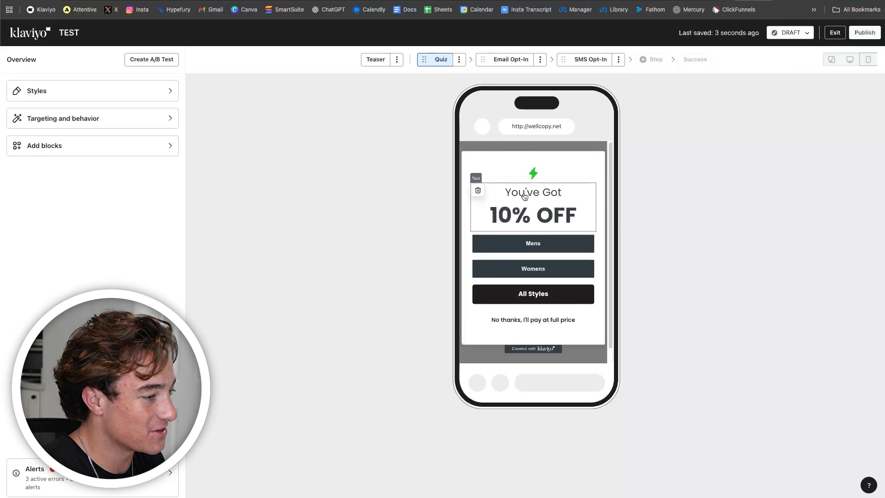
- Add a Text block above Mens and paste "To claim your discount, tell us what you're shopping for:"
{"action": "left_click", "coordinate": [537, 198]}
{"action": "left_click", "coordinate": [13, 56]}
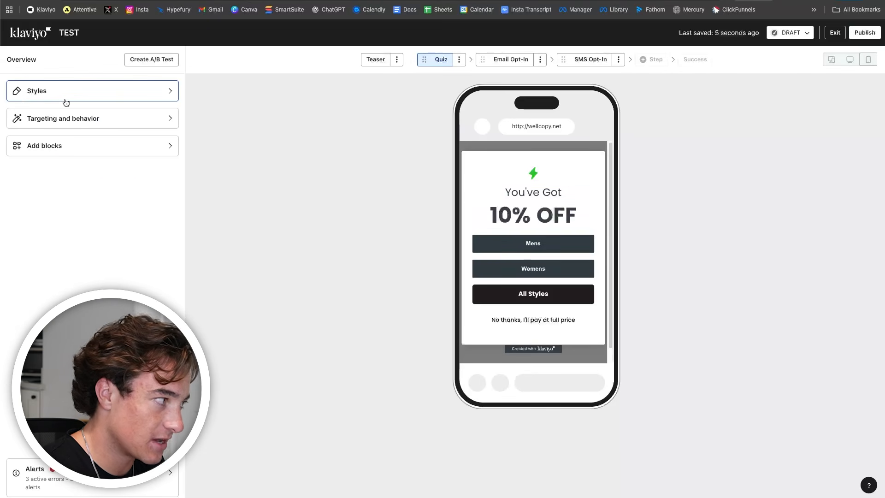
{"action": "left_click", "coordinate": [59, 143]}
{"action": "left_click_drag", "start_coordinate": [39, 123], "coordinate": [523, 234]}
{"action": "left_click_drag", "start_coordinate": [170, 148], "coordinate": [2, 135]}
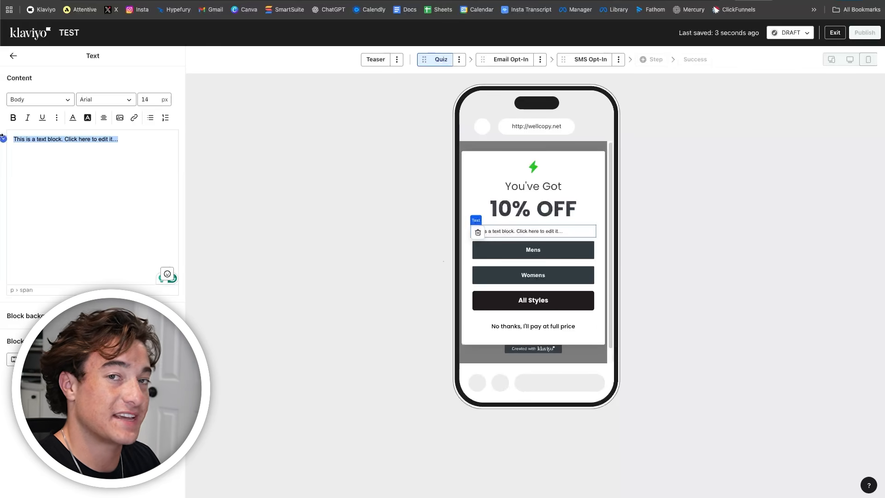
{"action": "type", "text": "To claim your discount, tell us what you're shopping for:"}
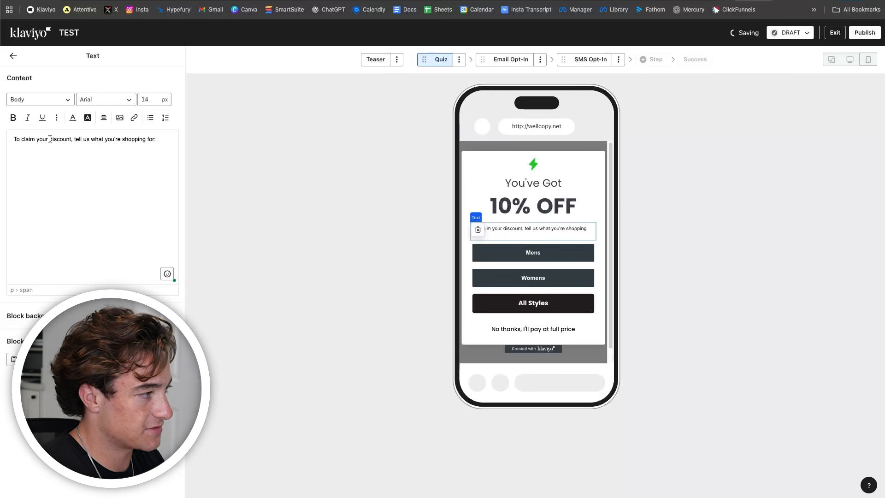
- Center-align the discount sentence
{"action": "left_click", "coordinate": [13, 57]}
{"action": "left_click", "coordinate": [530, 231]}
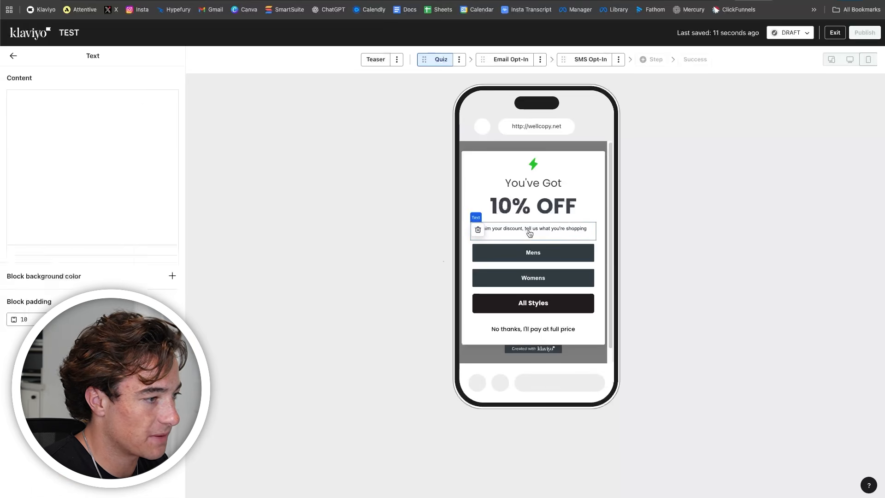
{"action": "triple_click", "coordinate": [151, 139]}
{"action": "left_click", "coordinate": [104, 117]}
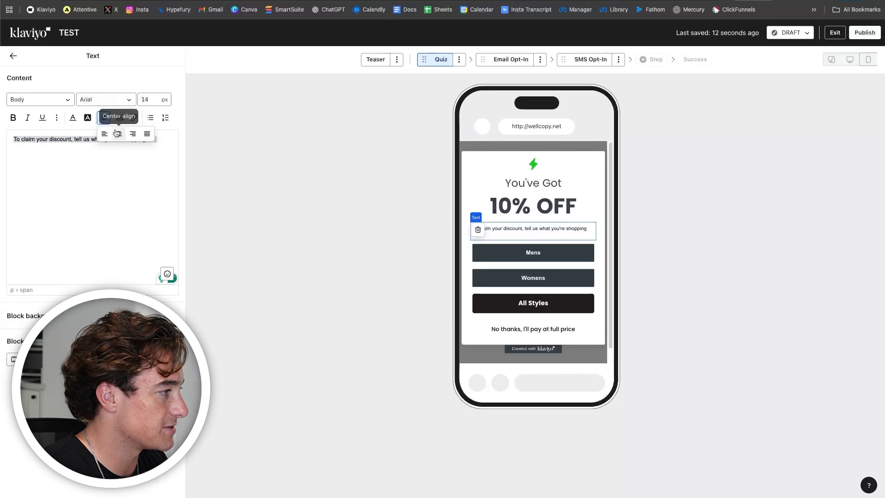
{"action": "left_click", "coordinate": [119, 133]}
{"action": "left_click", "coordinate": [557, 238]}
- Compare the sentence's font and colour settings with the headline's
{"action": "left_click", "coordinate": [547, 210]}
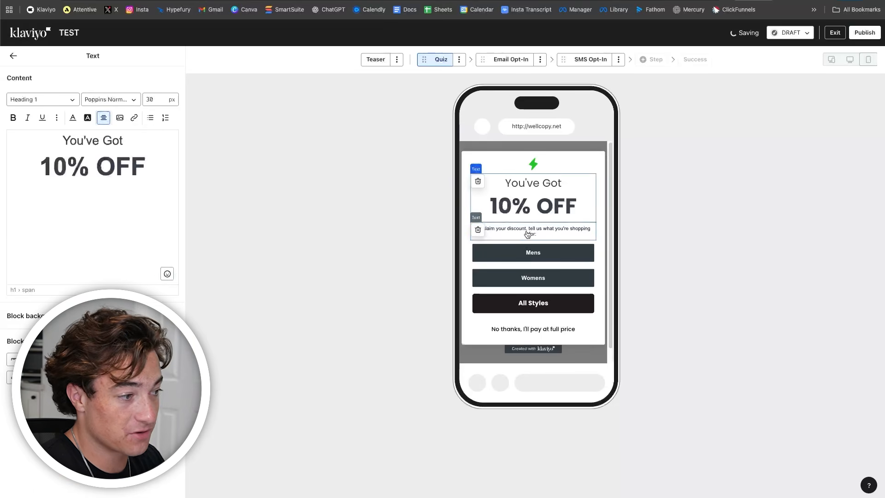
{"action": "left_click", "coordinate": [532, 236]}
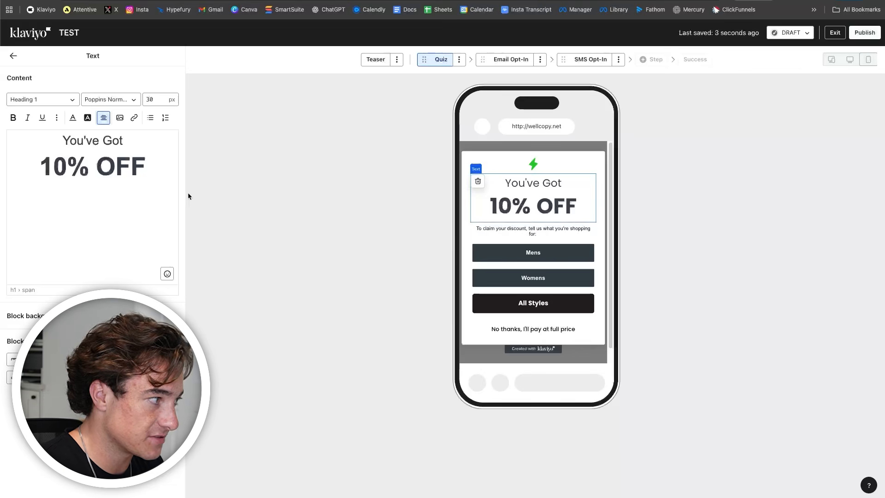
{"action": "key", "text": "ctrl+a"}
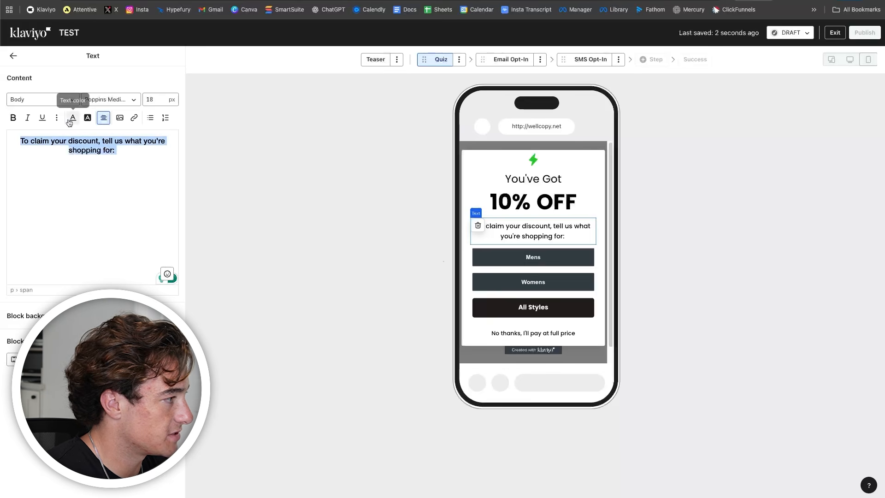
{"action": "left_click", "coordinate": [73, 117]}
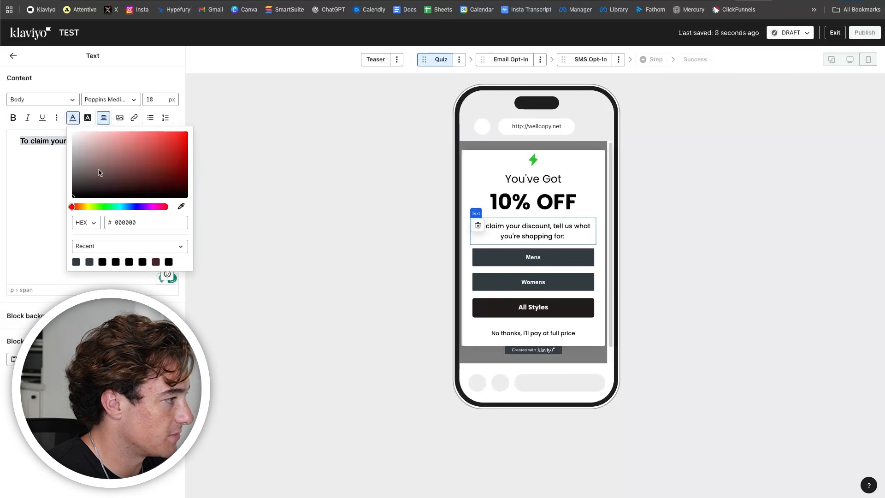
{"action": "left_click", "coordinate": [16, 62]}
{"action": "left_click", "coordinate": [221, 154]}
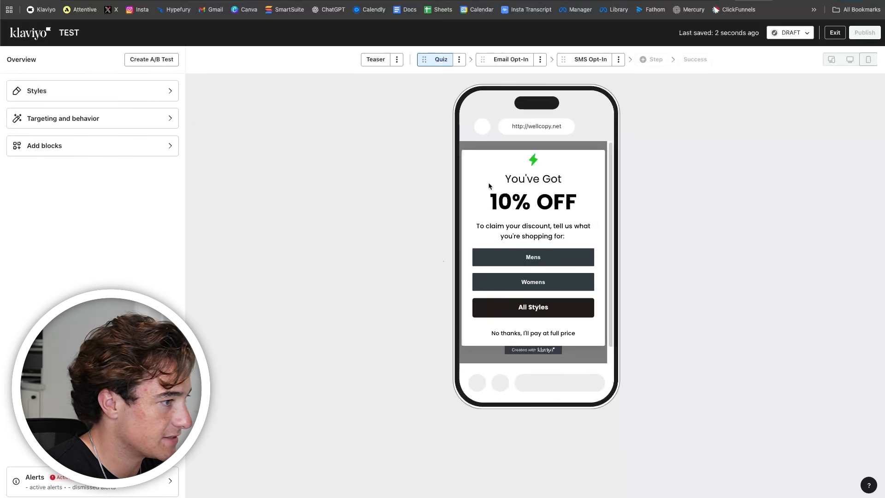
- Give the lightning icon image a top padding of 50
{"action": "left_click", "coordinate": [531, 157]}
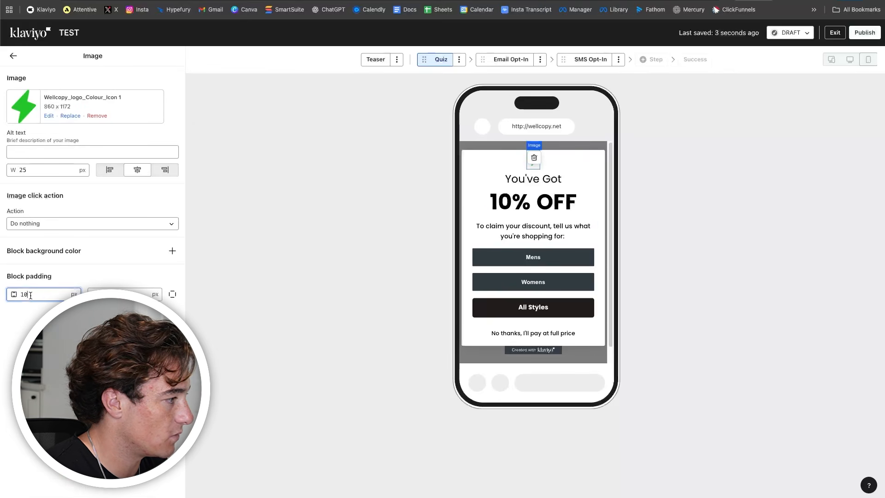
{"action": "left_click", "coordinate": [176, 298]}
{"action": "double_click", "coordinate": [51, 295]}
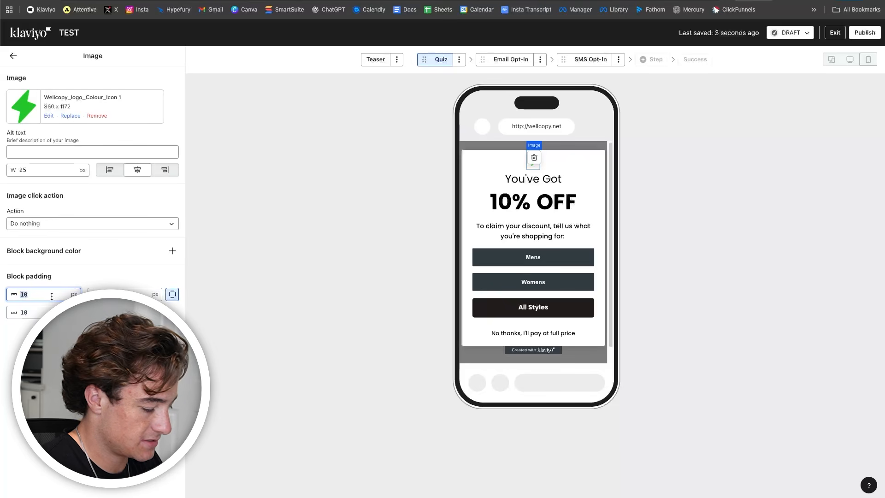
{"action": "type", "text": "50"}
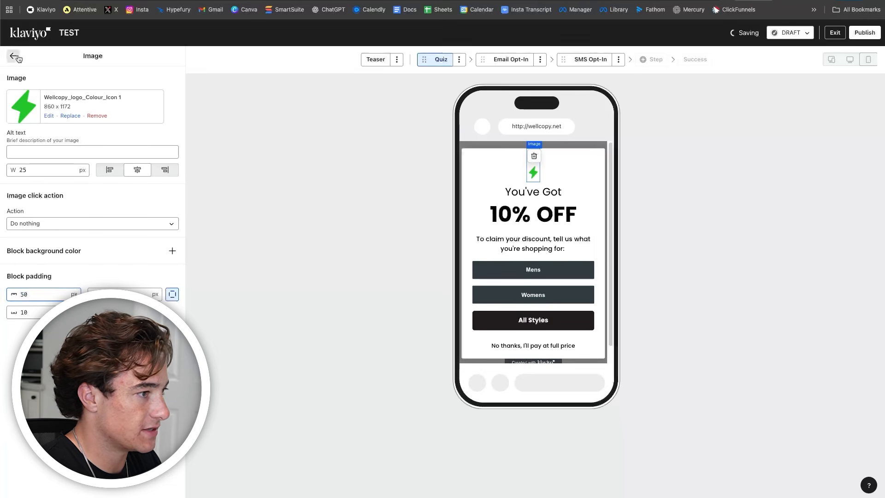
{"action": "left_click", "coordinate": [532, 151]}
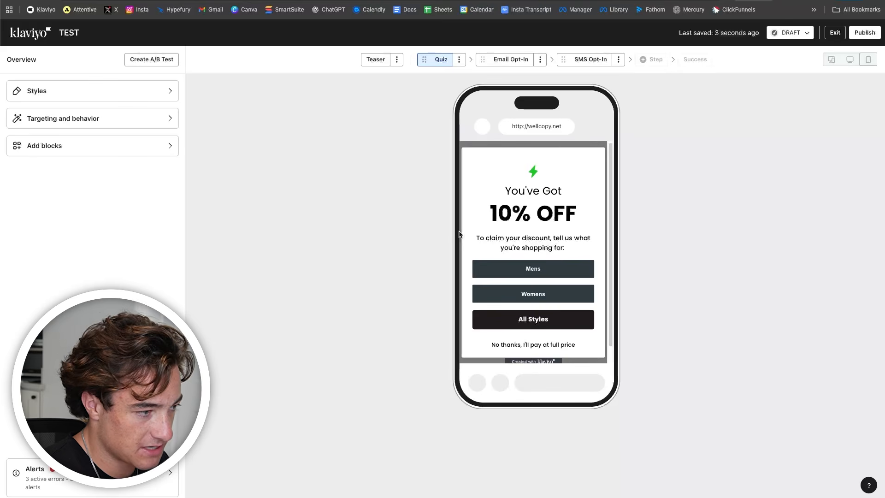
- Match the Mens and Womens buttons' font size and colour to All Styles
{"action": "left_click", "coordinate": [535, 318]}
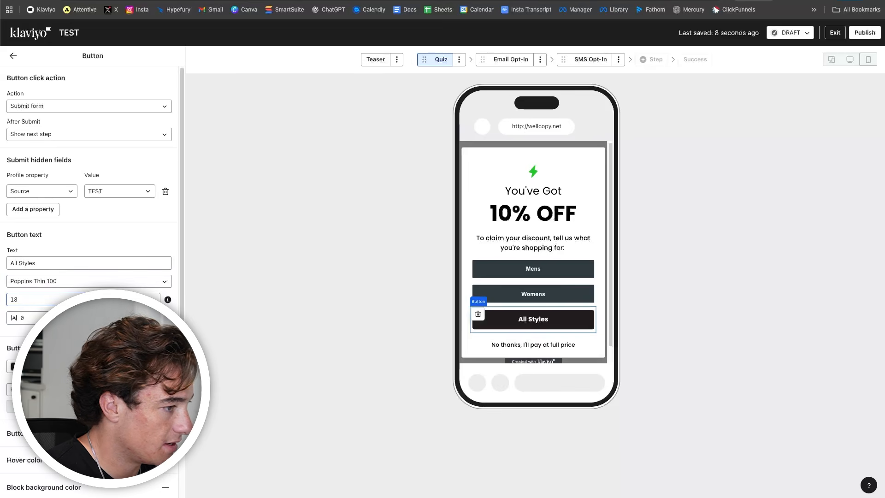
{"action": "double_click", "coordinate": [43, 299]}
{"action": "left_click", "coordinate": [41, 367]}
{"action": "left_click", "coordinate": [42, 390]}
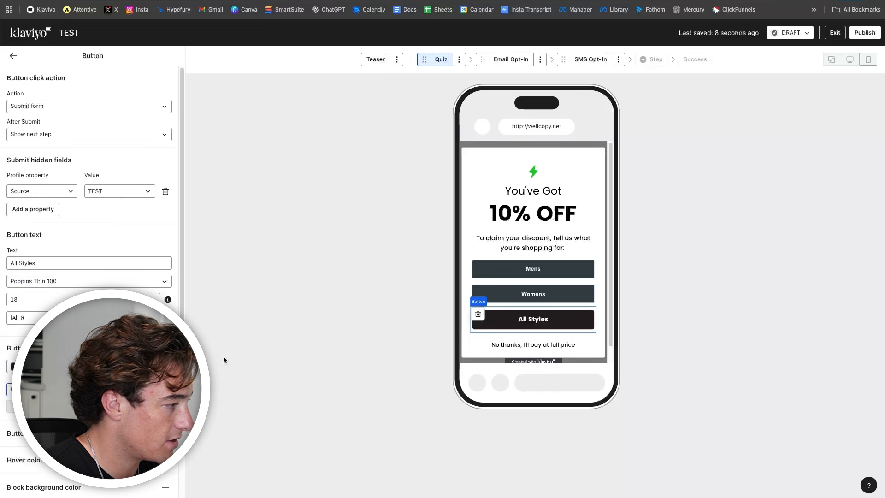
{"action": "left_click", "coordinate": [575, 273]}
{"action": "left_click", "coordinate": [42, 389]}
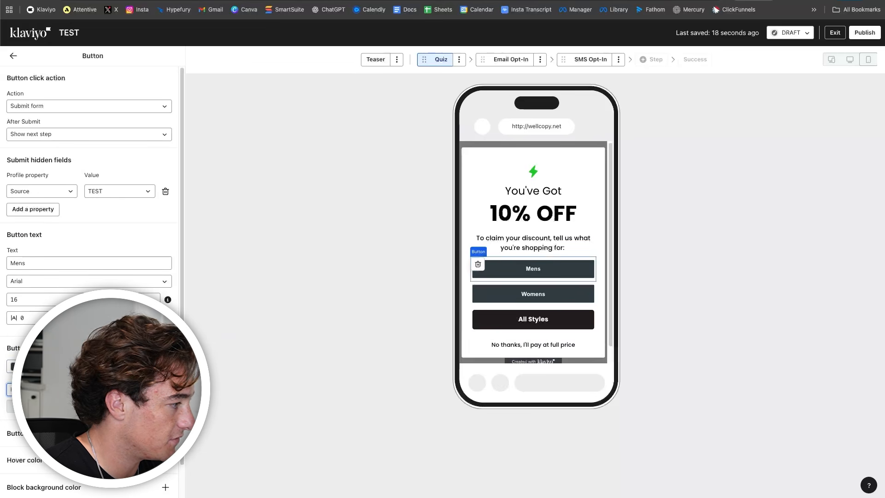
{"action": "left_click", "coordinate": [533, 294]}
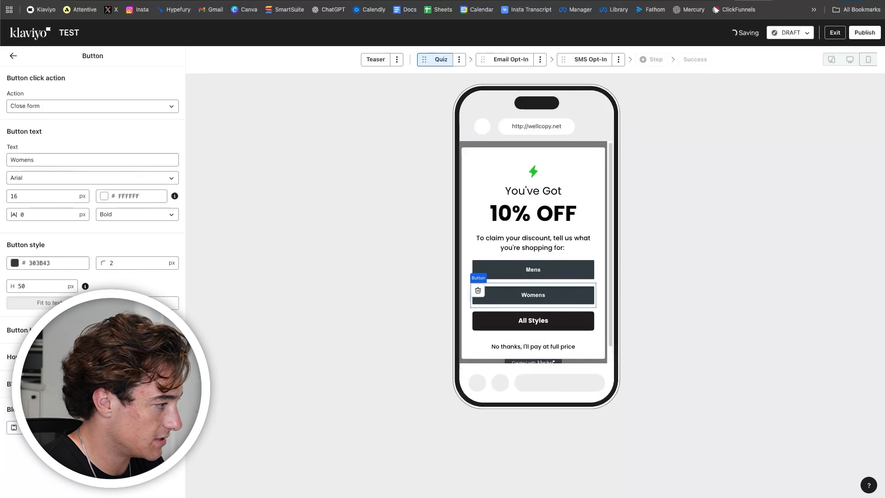
{"action": "left_click", "coordinate": [318, 131]}
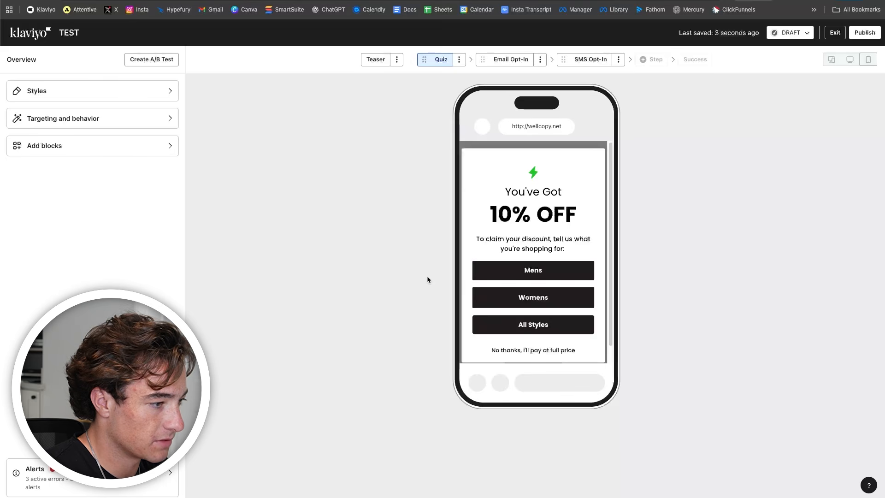
{"action": "left_click", "coordinate": [567, 276]}
{"action": "left_click", "coordinate": [555, 298]}
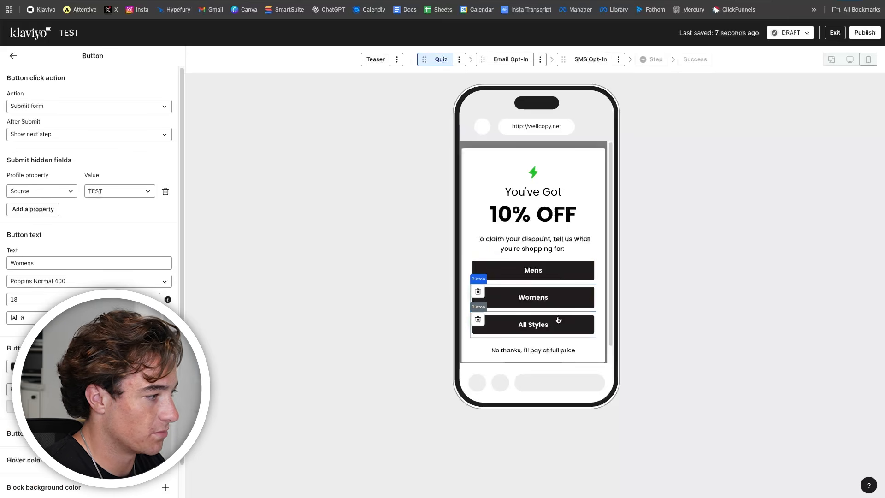
{"action": "left_click", "coordinate": [559, 323]}
- Set the No thanks link's bottom padding to 30
{"action": "scroll", "coordinate": [553, 323], "scroll_direction": "down", "scroll_amount": 1}
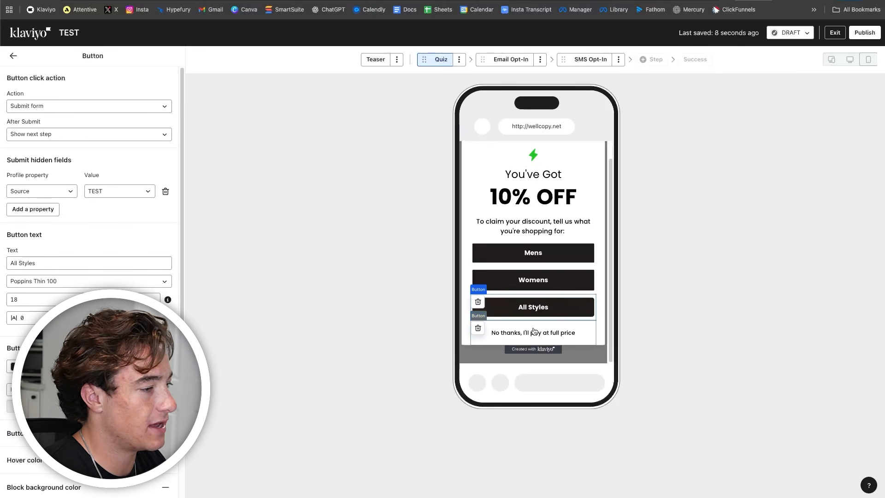
{"action": "left_click", "coordinate": [567, 330]}
{"action": "scroll", "coordinate": [511, 318], "scroll_direction": "up", "scroll_amount": 1}
{"action": "scroll", "coordinate": [511, 314], "scroll_direction": "down", "scroll_amount": 1}
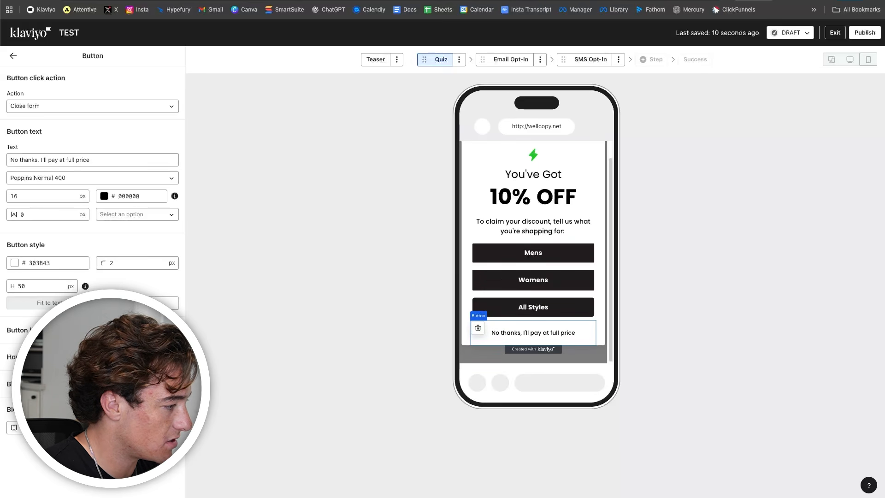
{"action": "left_click", "coordinate": [172, 428]}
{"action": "double_click", "coordinate": [44, 445]}
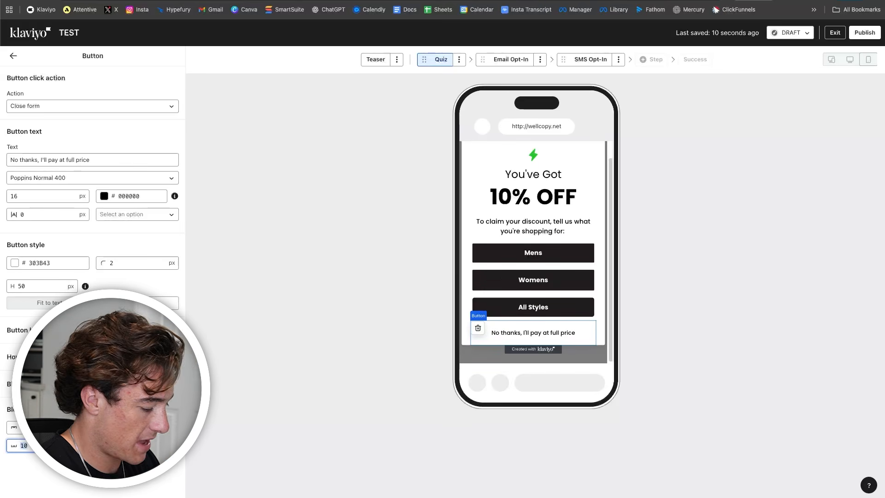
{"action": "type", "text": "30"}
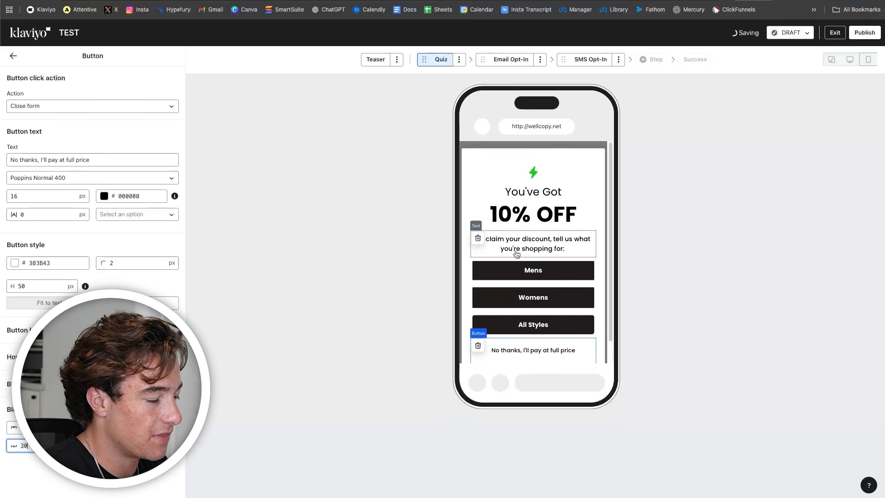
{"action": "left_click", "coordinate": [13, 55]}
- Review the All Styles, Womens and Mens buttons, ending back on the overview
{"action": "left_click", "coordinate": [480, 325]}
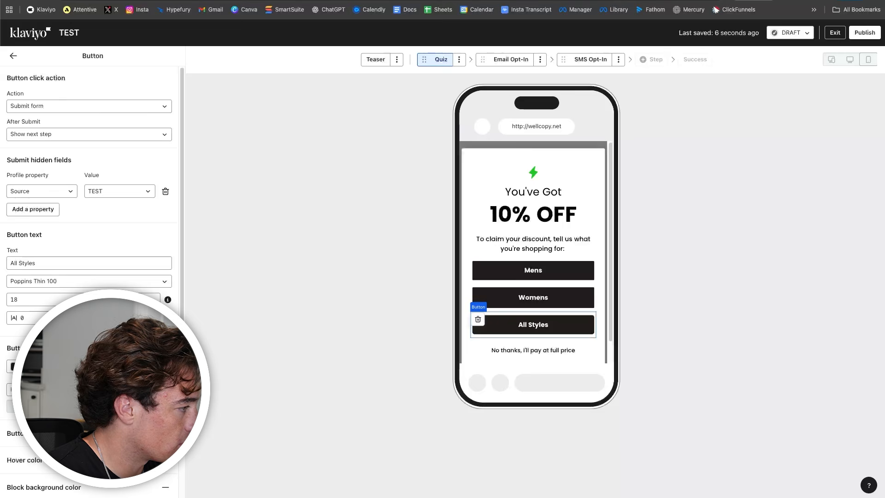
{"action": "left_click", "coordinate": [551, 301]}
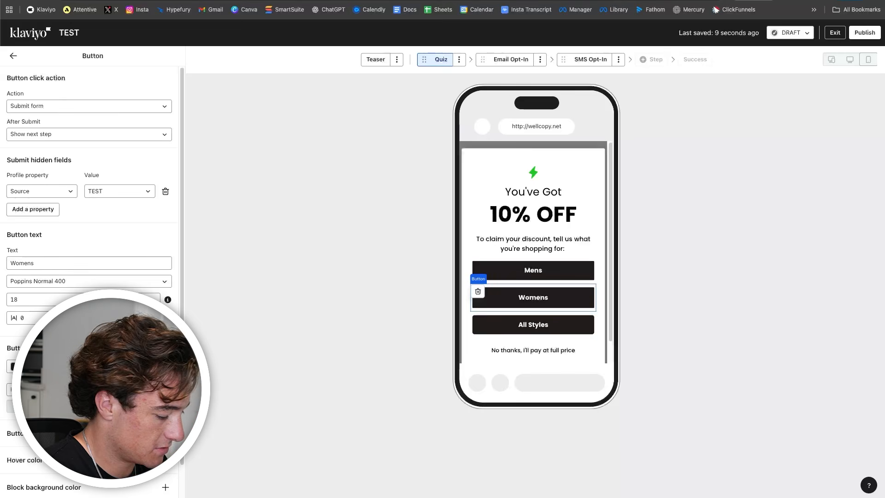
{"action": "left_click", "coordinate": [565, 277]}
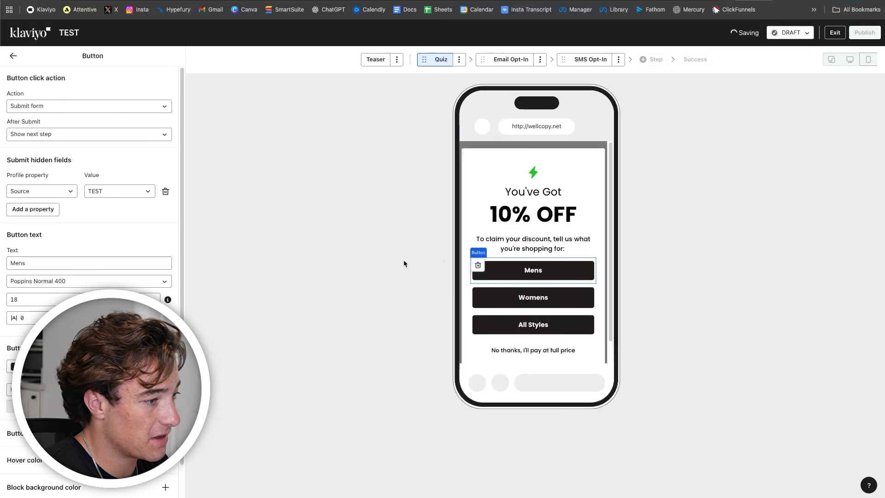
{"action": "left_click", "coordinate": [405, 349]}
{"action": "scroll", "coordinate": [551, 308], "scroll_direction": "down", "scroll_amount": 1}
{"action": "scroll", "coordinate": [552, 308], "scroll_direction": "up", "scroll_amount": 1}
{"action": "right_click", "coordinate": [599, 244]}
{"action": "left_click", "coordinate": [595, 250]}
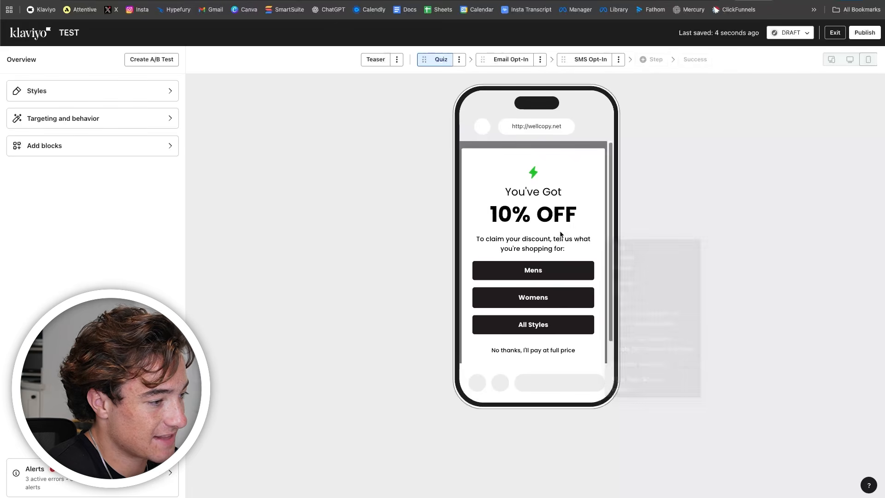
- Give the Mens answer a hidden Gender Interest property with value Mens
{"action": "left_click", "coordinate": [559, 272]}
{"action": "left_click", "coordinate": [514, 63]}
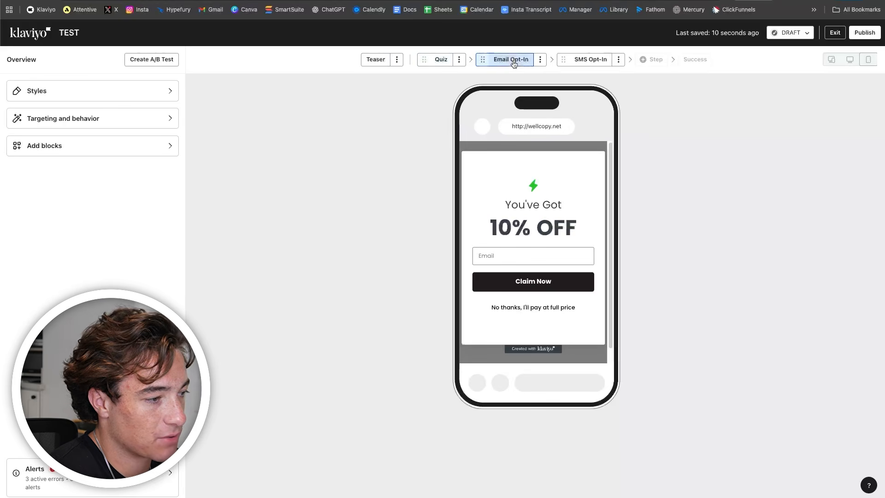
{"action": "left_click", "coordinate": [431, 60]}
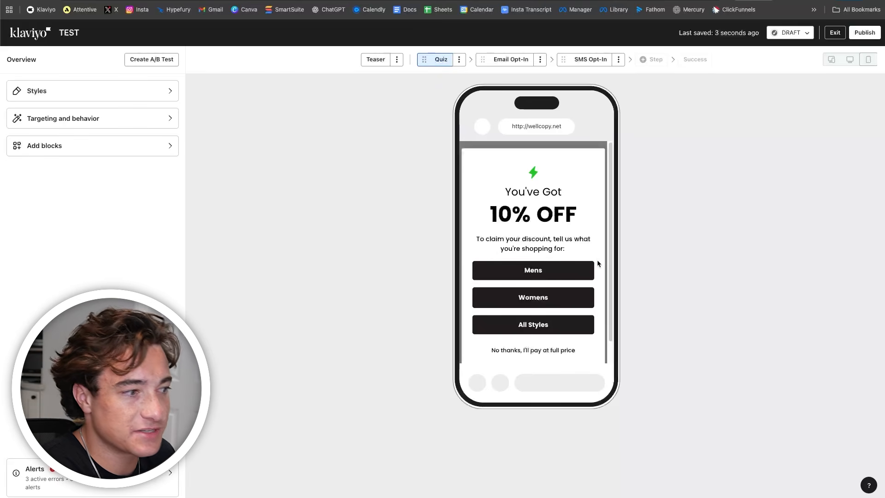
{"action": "left_click", "coordinate": [576, 274]}
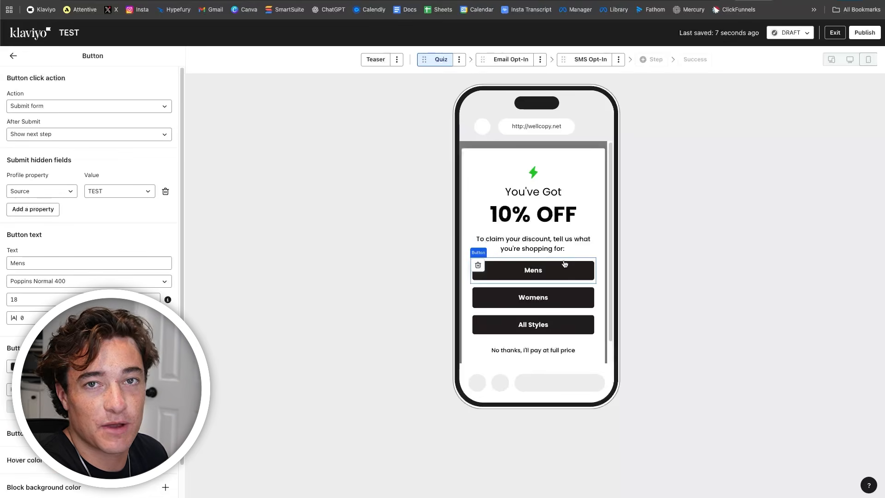
{"action": "triple_click", "coordinate": [34, 157]}
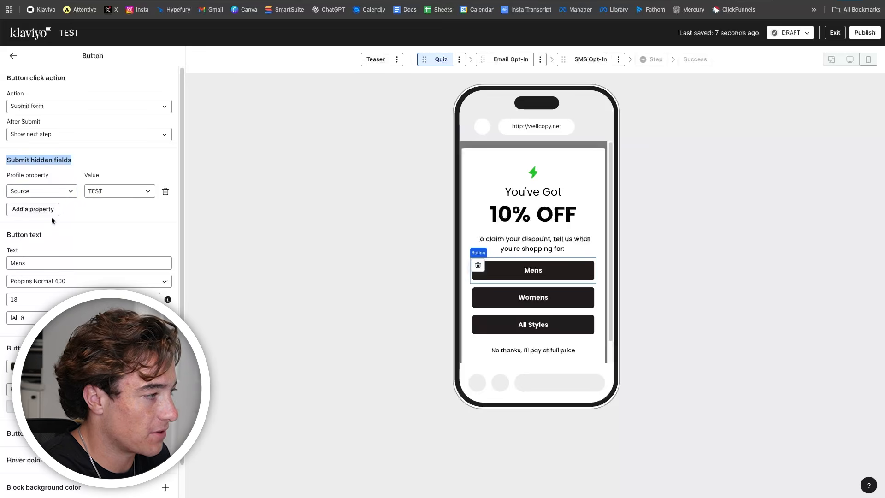
{"action": "left_click", "coordinate": [33, 209]}
{"action": "left_click", "coordinate": [40, 210]}
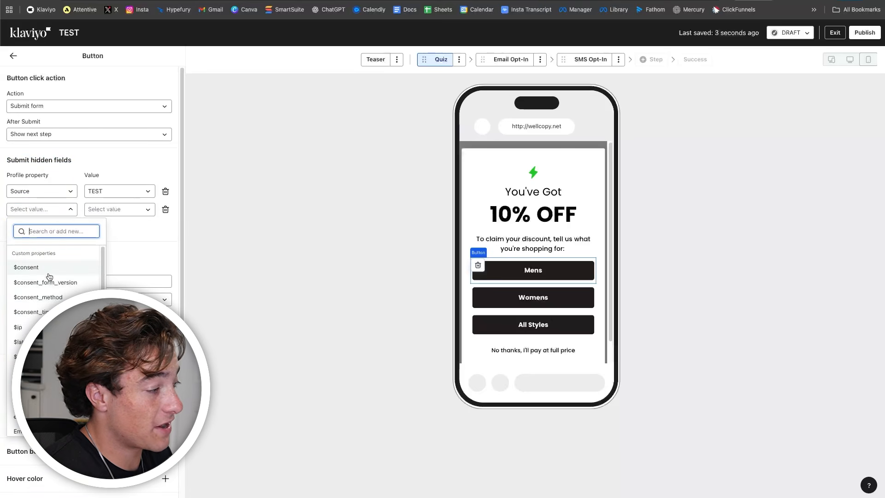
{"action": "scroll", "coordinate": [49, 276], "scroll_direction": "down", "scroll_amount": 5}
{"action": "scroll", "coordinate": [50, 277], "scroll_direction": "up", "scroll_amount": 5}
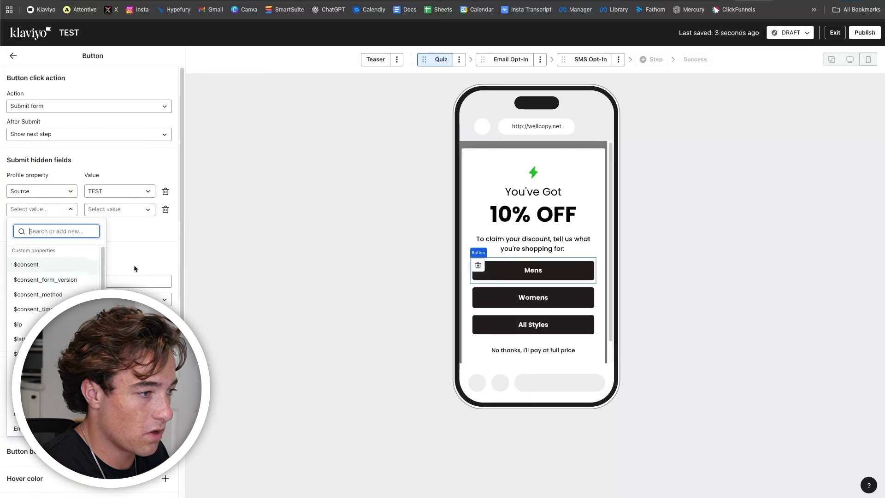
{"action": "type", "text": "Gender Interest"}
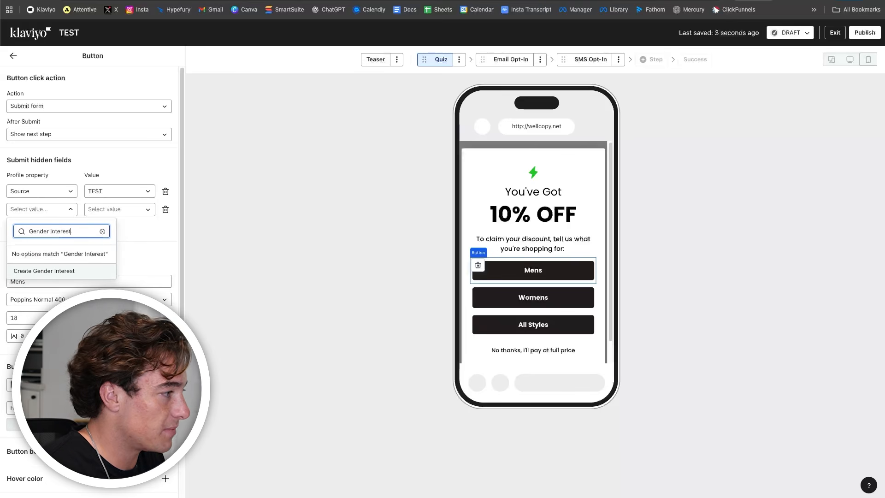
{"action": "left_click", "coordinate": [51, 272]}
{"action": "left_click", "coordinate": [135, 211]}
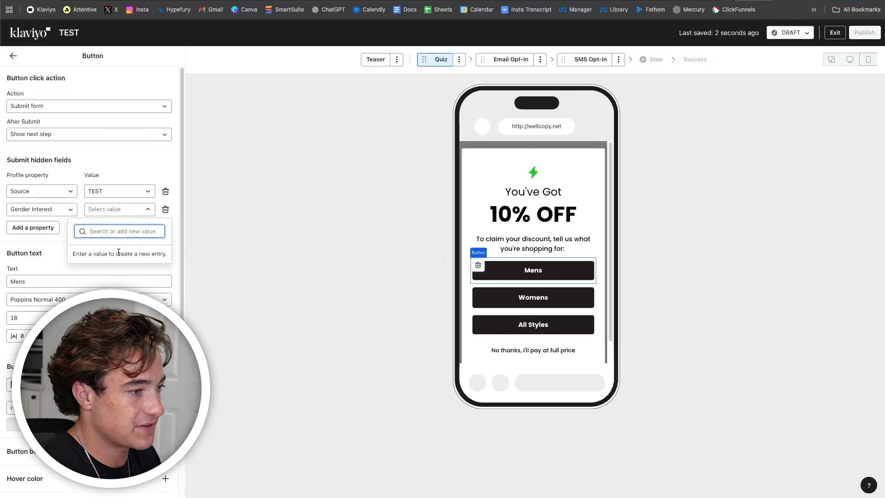
{"action": "type", "text": "Mens"}
{"action": "key", "text": "Return"}
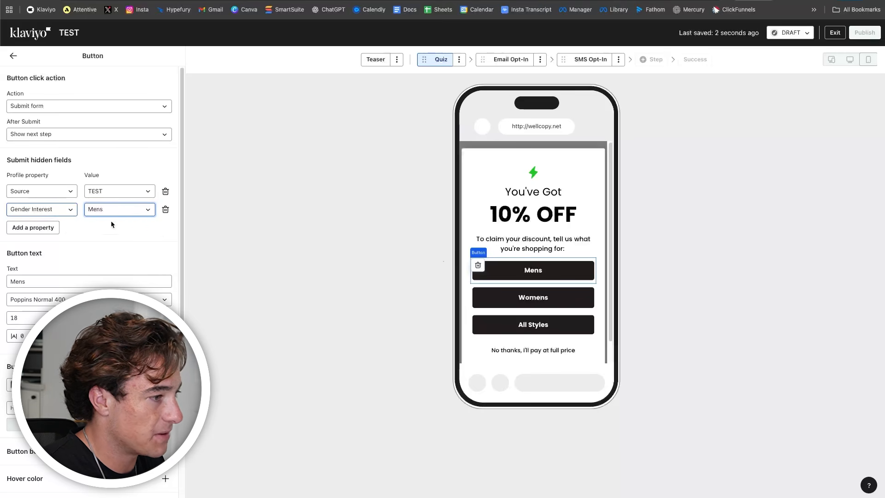
- Add a Gender Interest hidden property with value Womens to the Womens answer
{"action": "left_click", "coordinate": [487, 296]}
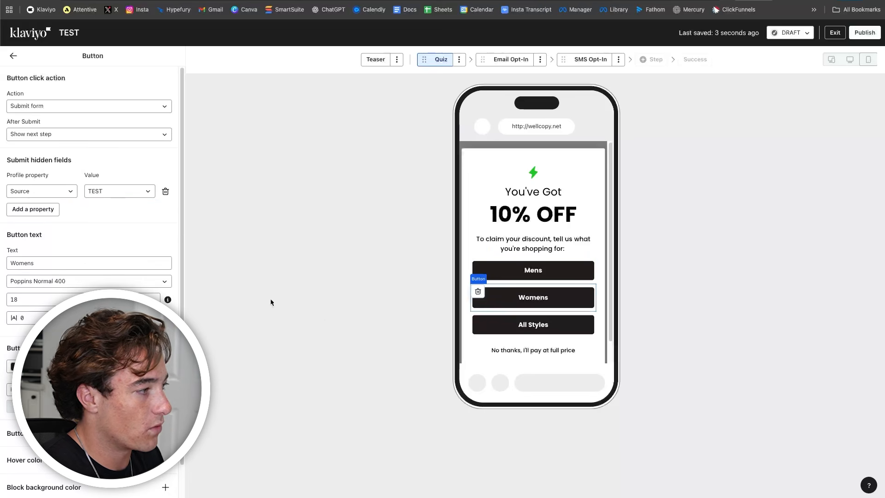
{"action": "left_click", "coordinate": [53, 209]}
{"action": "left_click", "coordinate": [54, 209]}
{"action": "type", "text": "ge"}
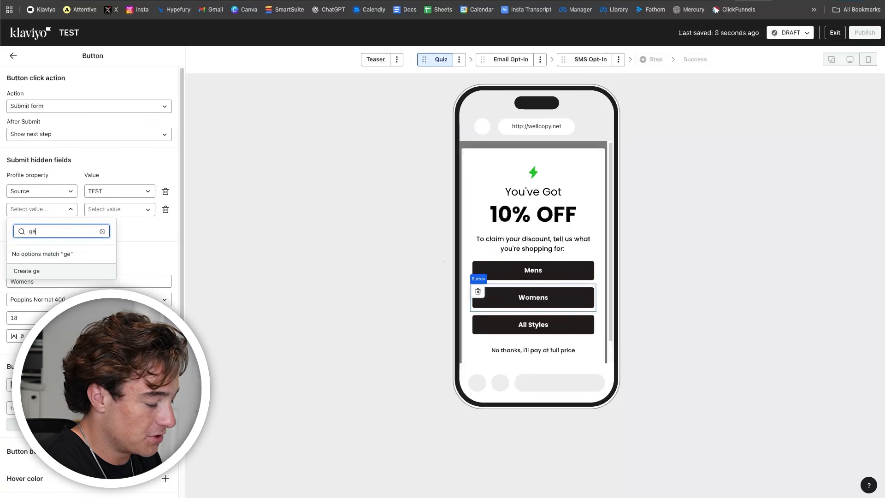
{"action": "key", "text": "BackSpace"}
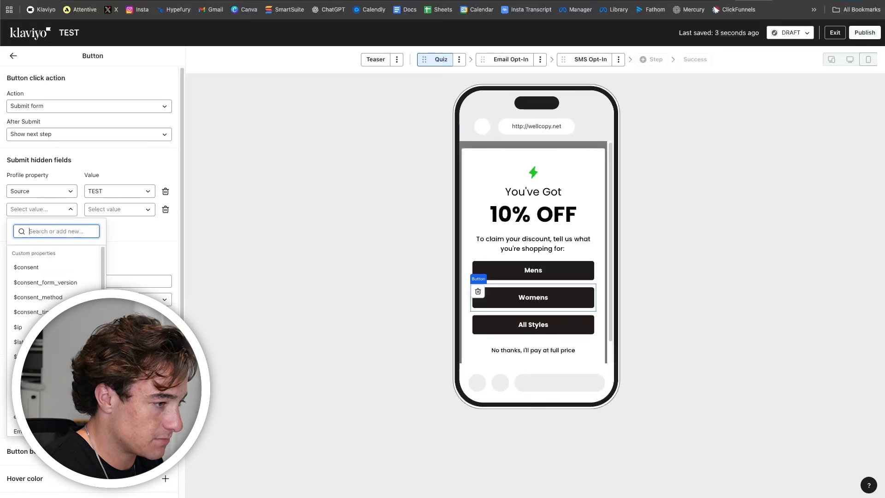
{"action": "type", "text": "Gender"}
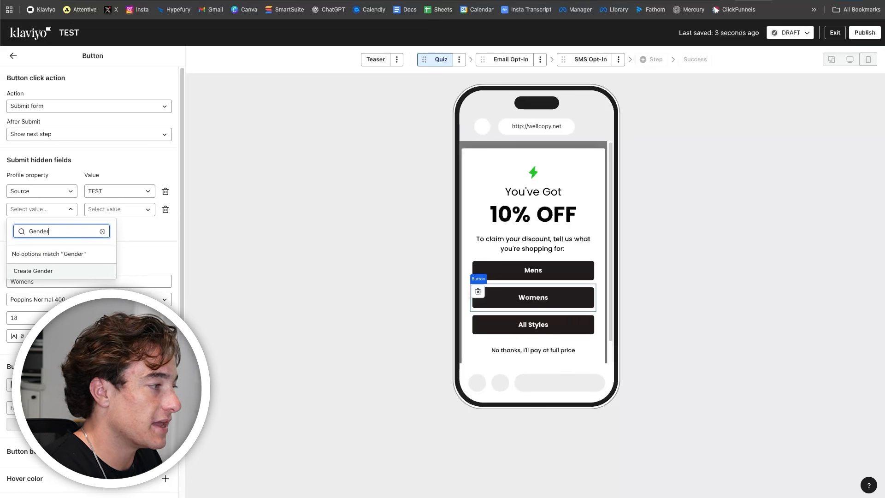
{"action": "type", "text": " Interest"}
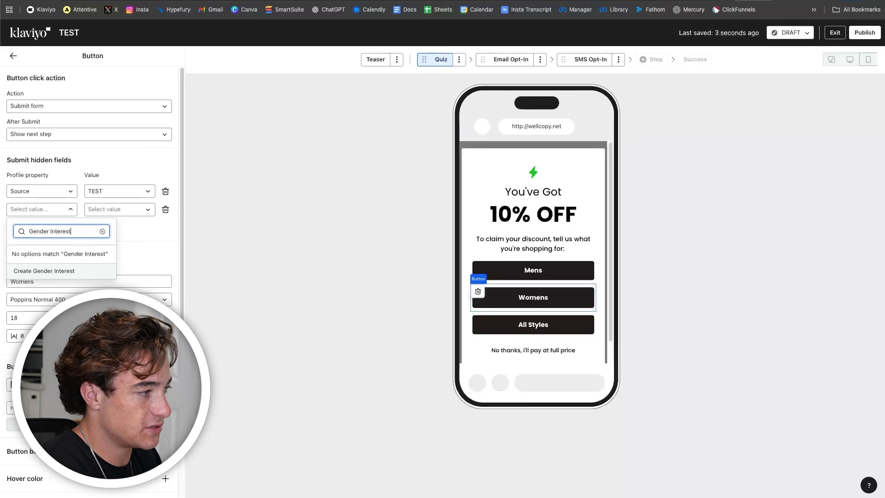
{"action": "left_click", "coordinate": [74, 270]}
{"action": "left_click", "coordinate": [107, 210]}
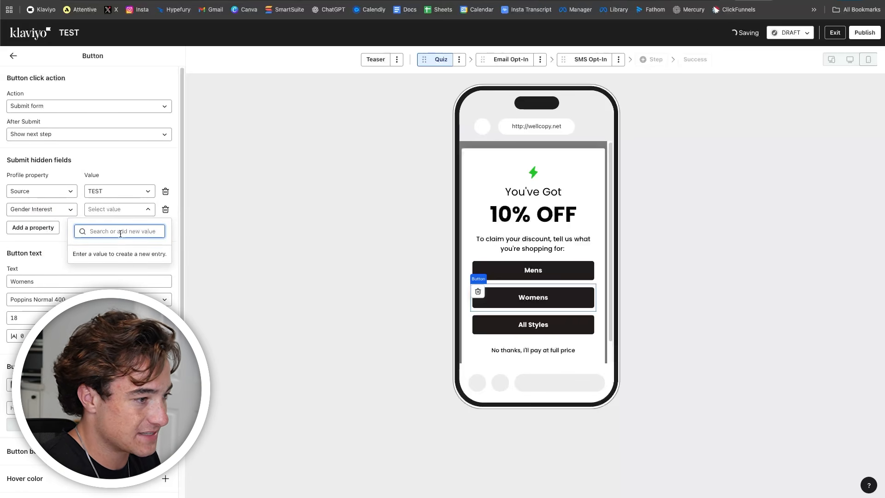
{"action": "type", "text": "Womens"}
{"action": "key", "text": "Return"}
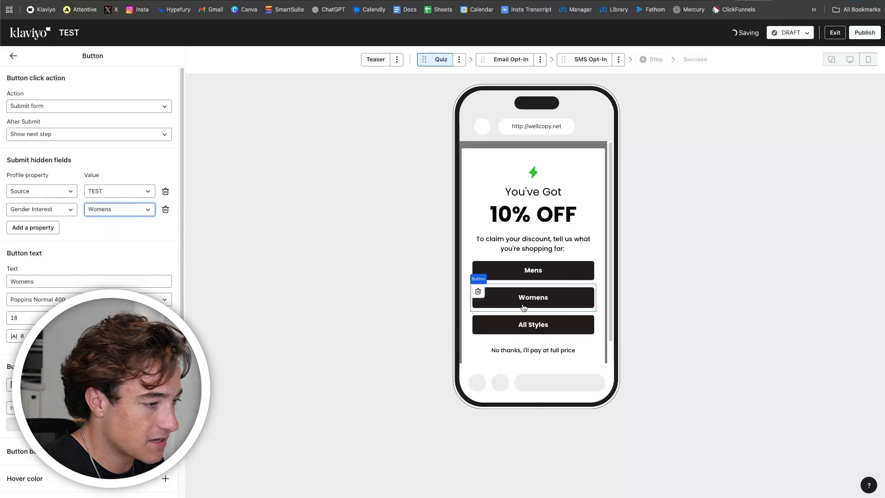
- Add a Gender Interest hidden property with value All Styles to the All Styles answer
{"action": "left_click", "coordinate": [533, 324]}
{"action": "left_click", "coordinate": [46, 210]}
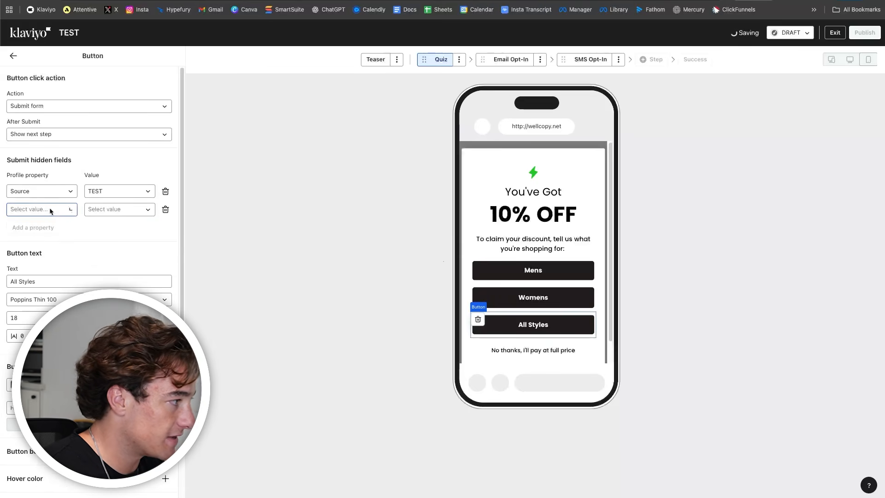
{"action": "left_click", "coordinate": [48, 210]}
{"action": "type", "text": "Gender Interest"}
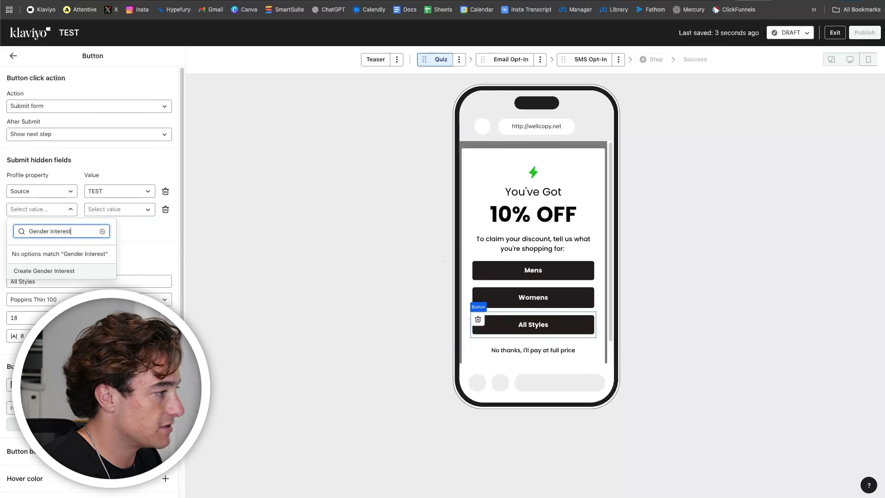
{"action": "key", "text": "Return"}
{"action": "left_click", "coordinate": [105, 210]}
{"action": "type", "text": "All Sttyles"}
{"action": "key", "text": "BackSpace"}
{"action": "key", "text": "BackSpace"}
{"action": "key", "text": "BackSpace"}
{"action": "key", "text": "BackSpace"}
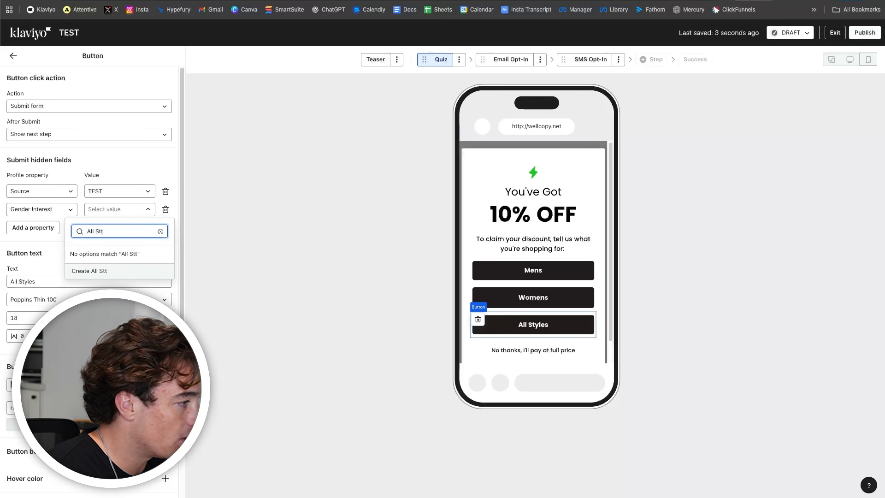
{"action": "type", "text": "les"}
{"action": "key", "text": "Return"}
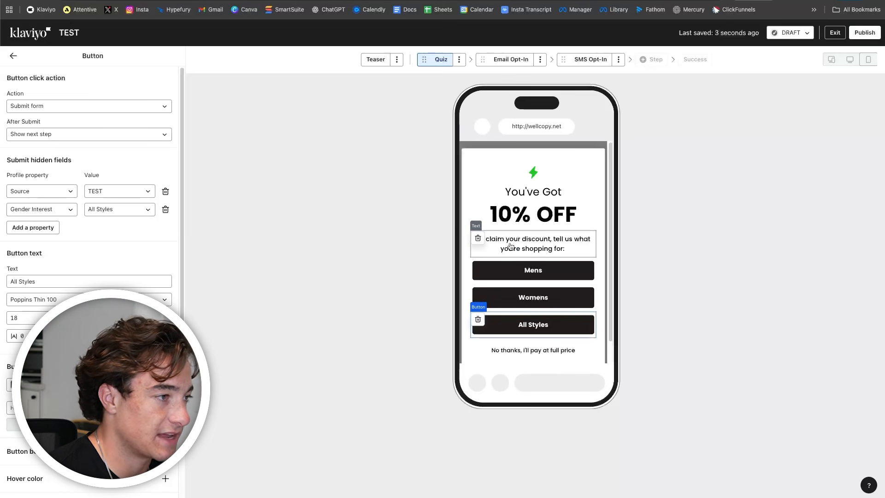
- Scroll through the quiz preview, then move via Email Opt-In to the SMS Opt-In step
{"action": "scroll", "coordinate": [529, 266], "scroll_direction": "down", "scroll_amount": 1}
{"action": "scroll", "coordinate": [531, 265], "scroll_direction": "up", "scroll_amount": 1}
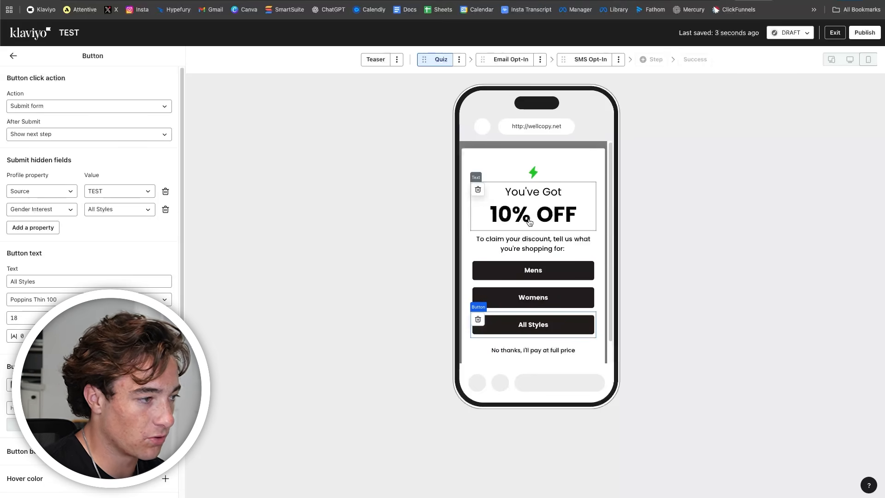
{"action": "scroll", "coordinate": [534, 246], "scroll_direction": "down", "scroll_amount": 1}
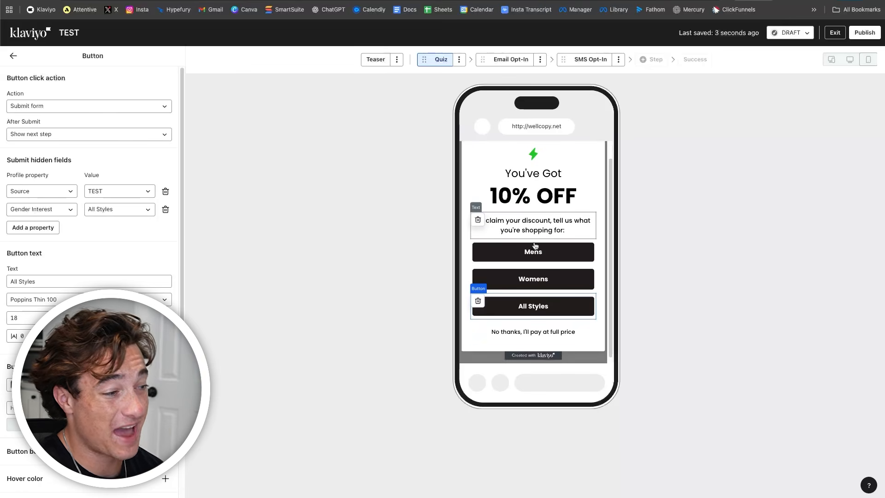
{"action": "scroll", "coordinate": [535, 250], "scroll_direction": "up", "scroll_amount": 1}
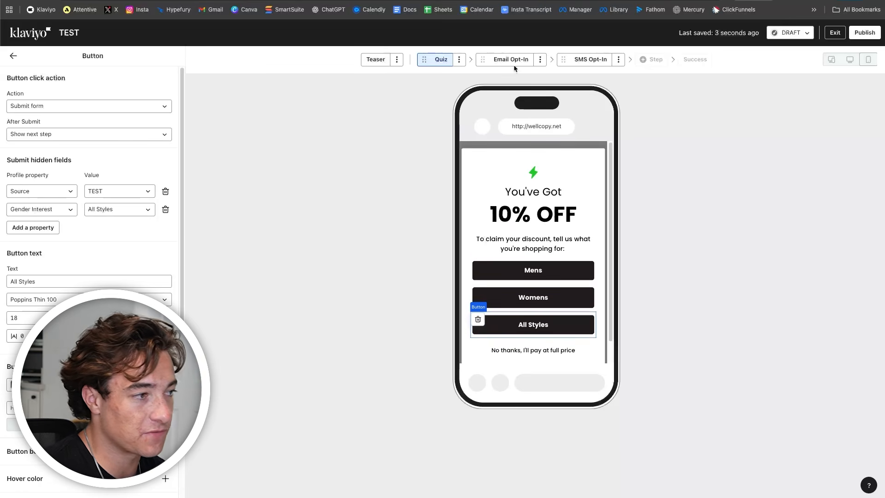
{"action": "left_click", "coordinate": [512, 60]}
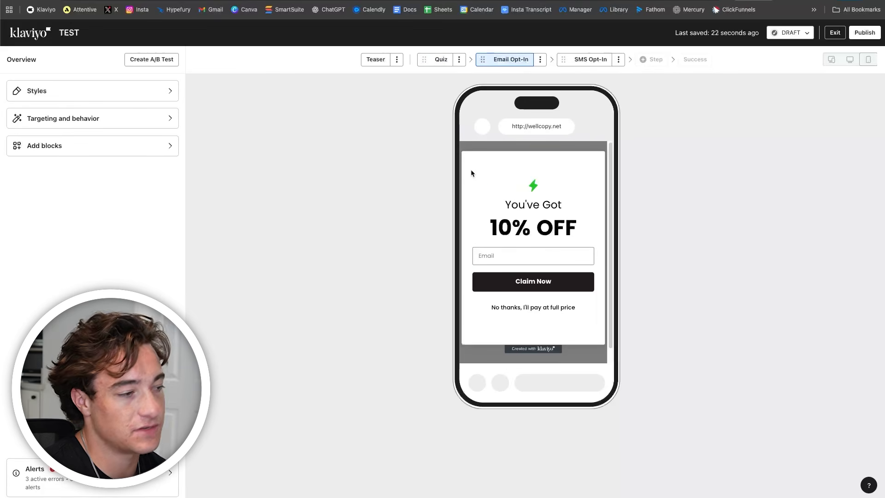
{"action": "left_click", "coordinate": [590, 59]}
- Open the block list to add the green bolt image to the SMS step
{"action": "left_click", "coordinate": [547, 210]}
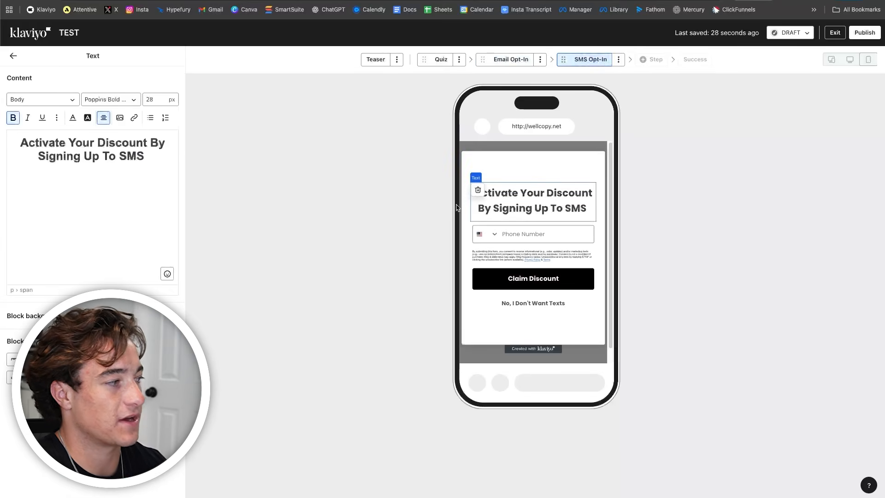
{"action": "left_click", "coordinate": [14, 59]}
{"action": "left_click", "coordinate": [115, 148]}
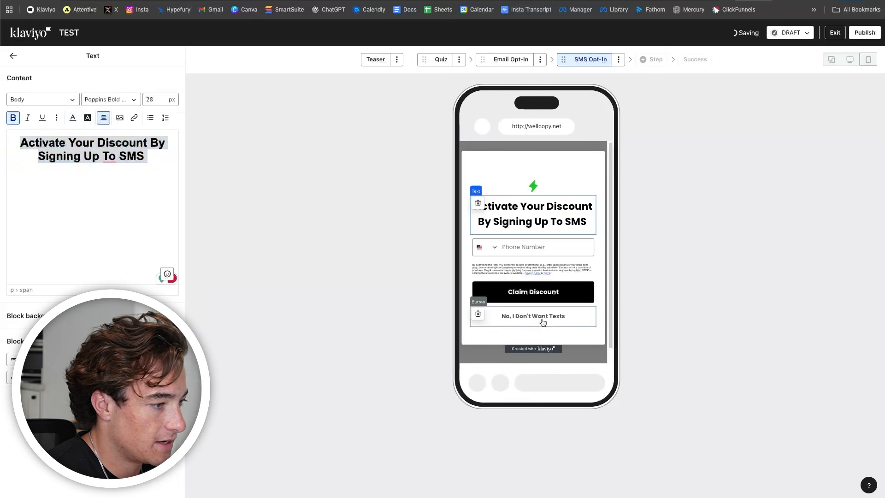
- Change the decline option's label to "No thanks, I'll pay at full price"
{"action": "left_click", "coordinate": [543, 320]}
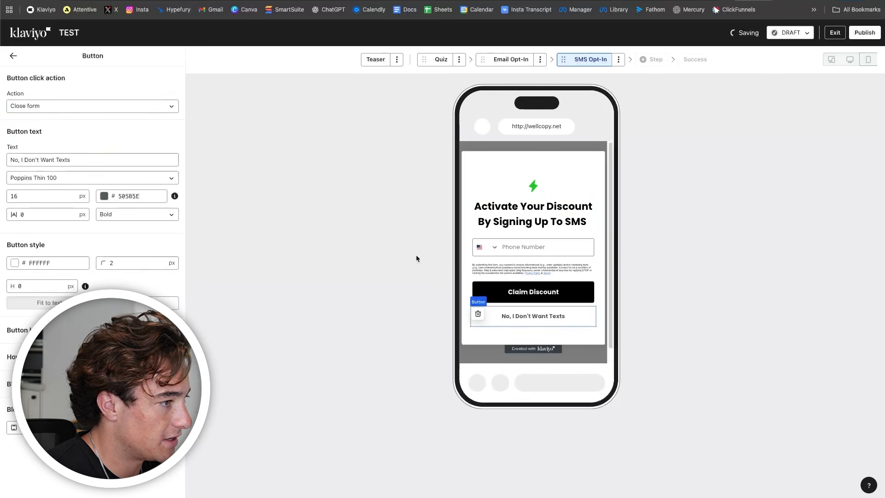
{"action": "left_click", "coordinate": [511, 59]}
{"action": "left_click", "coordinate": [585, 60]}
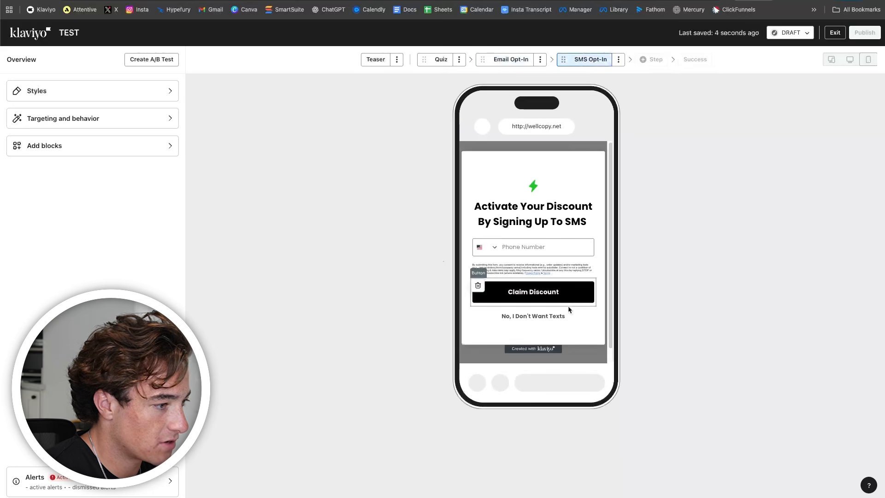
{"action": "left_click", "coordinate": [544, 318]}
{"action": "left_click_drag", "start_coordinate": [93, 158], "coordinate": [1, 151]}
{"action": "type", "text": "No thanks"}
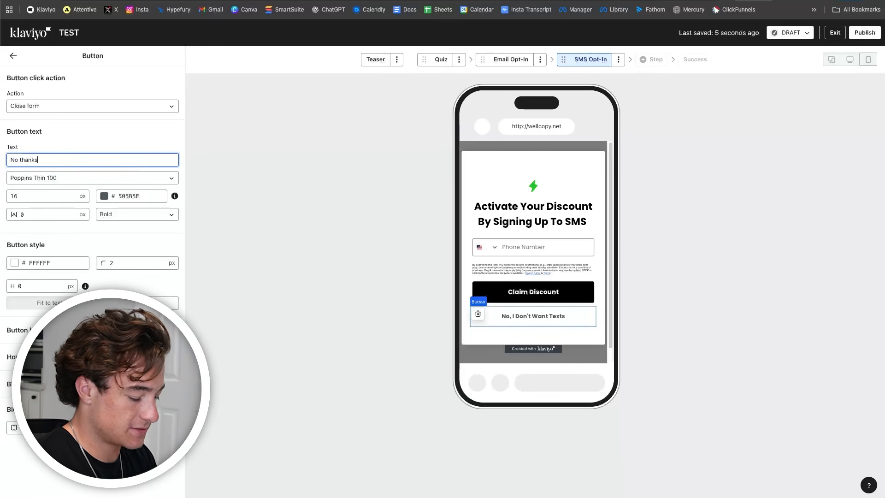
{"action": "type", "text": ", I'll pay at full price"}
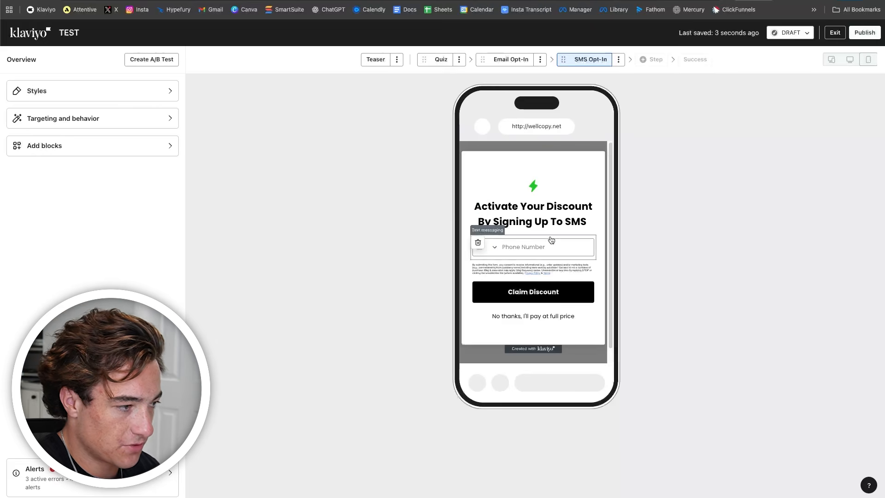
- Rewrite the SMS opt-in heading as 'Finish Signing Up With Texts To Activate Your 10% OFF'
{"action": "left_click", "coordinate": [548, 225]}
{"action": "left_click", "coordinate": [137, 143]}
{"action": "left_click_drag", "start_coordinate": [153, 159], "coordinate": [0, 92]}
{"action": "type", "text": "Finsih"}
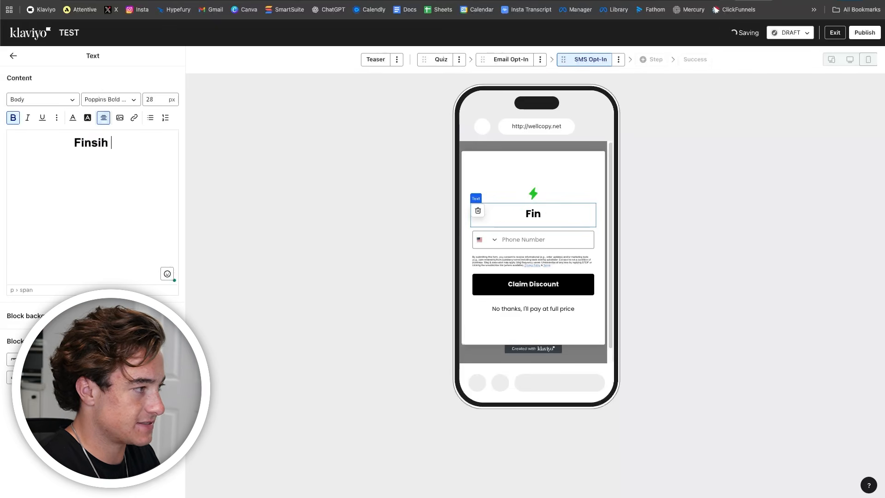
{"action": "key", "text": "BackSpace"}
{"action": "key", "text": "BackSpace"}
{"action": "key", "text": "BackSpace"}
{"action": "type", "text": "ihs"}
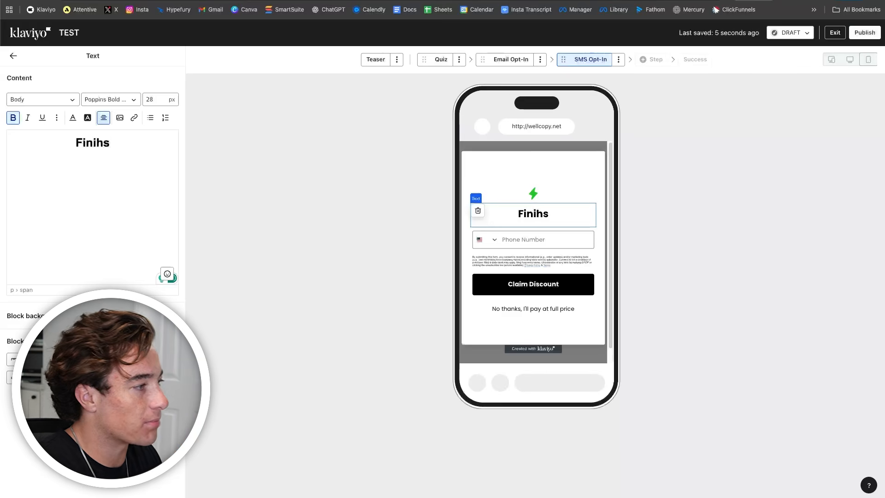
{"action": "key", "text": "BackSpace"}
{"action": "key", "text": "BackSpace"}
{"action": "type", "text": "sh Signing Up With "}
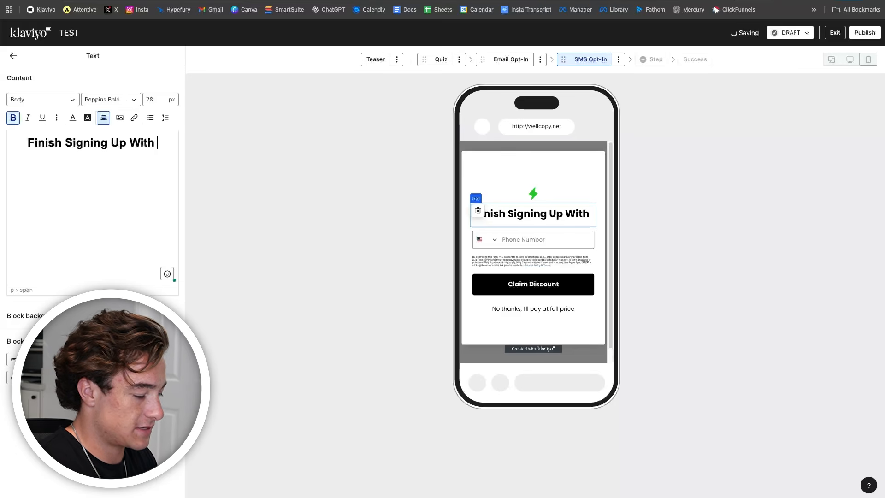
{"action": "type", "text": "texts"}
{"action": "key", "text": "BackSpace"}
{"action": "type", "text": "rt"}
{"action": "key", "text": "BackSpace"}
{"action": "key", "text": "BackSpace"}
{"action": "type", "text": "T"}
{"action": "left_click", "coordinate": [159, 158]}
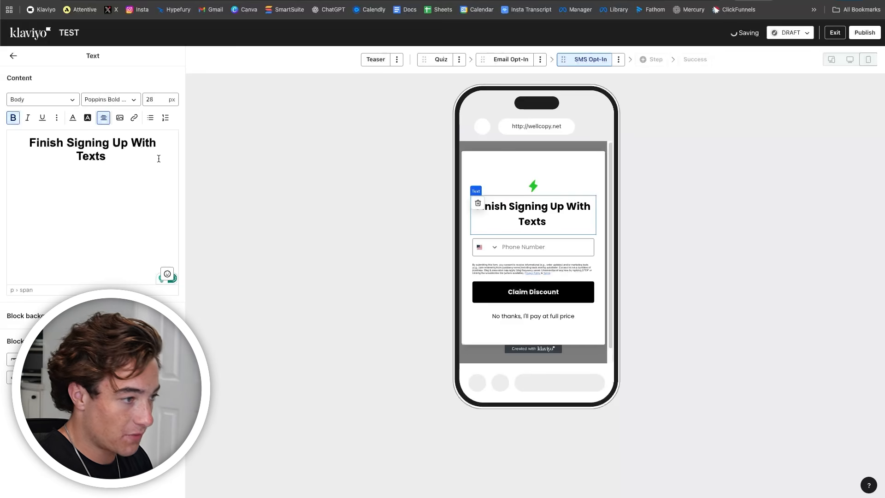
{"action": "type", "text": "To Activate Your S"}
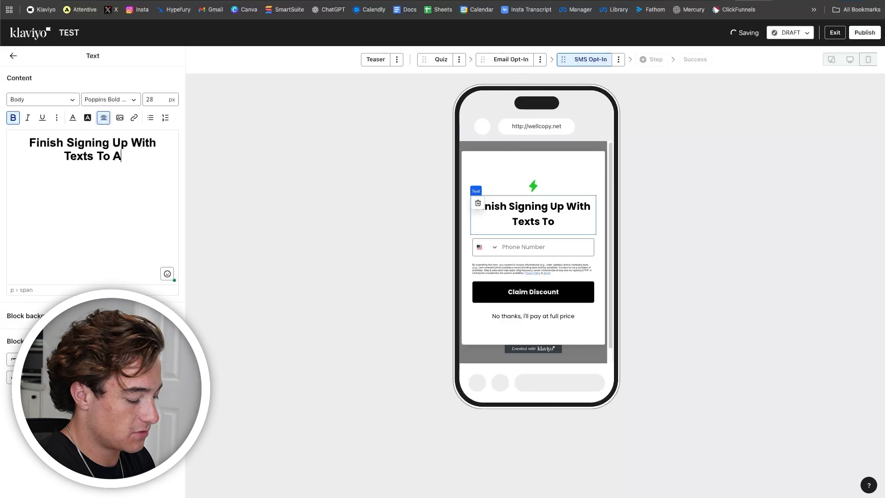
{"action": "type", "text": "is"}
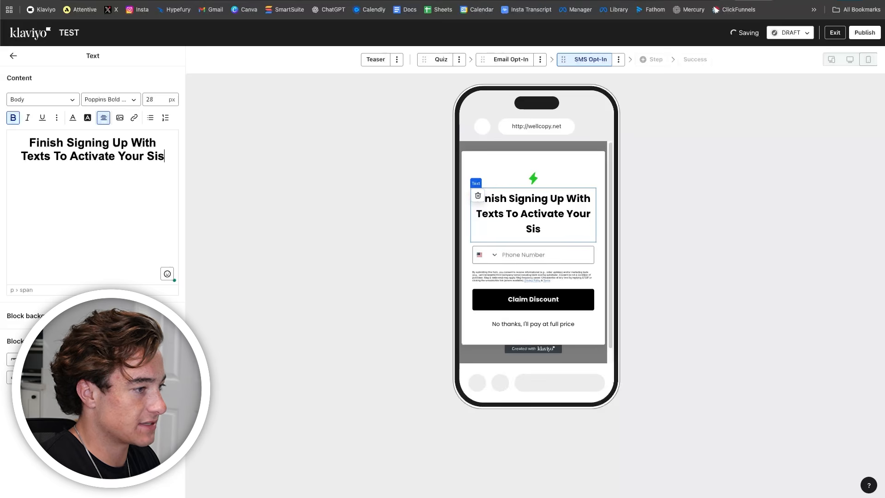
{"action": "key", "text": "BackSpace"}
{"action": "key", "text": "BackSpace"}
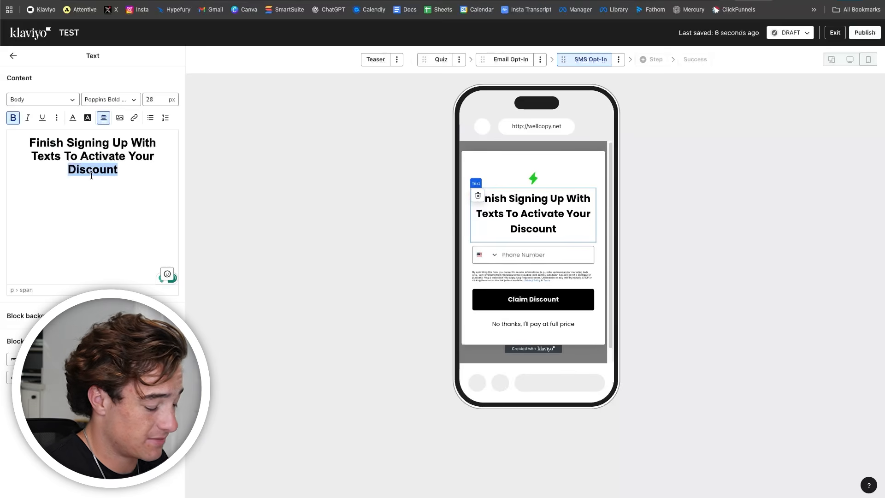
{"action": "type", "text": "10% OFF"}
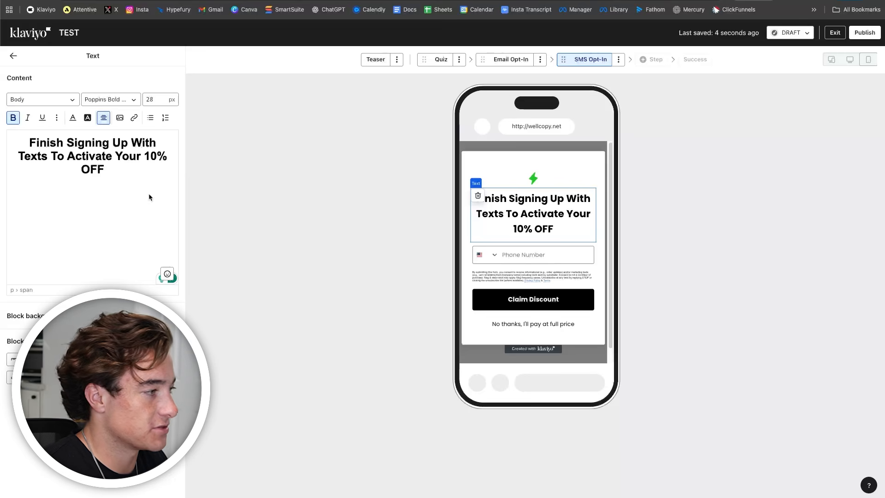
- Keep the SMS heading's font size at 28
{"action": "triple_click", "coordinate": [124, 168]}
{"action": "left_click", "coordinate": [163, 95]}
{"action": "key", "text": "BackSpace"}
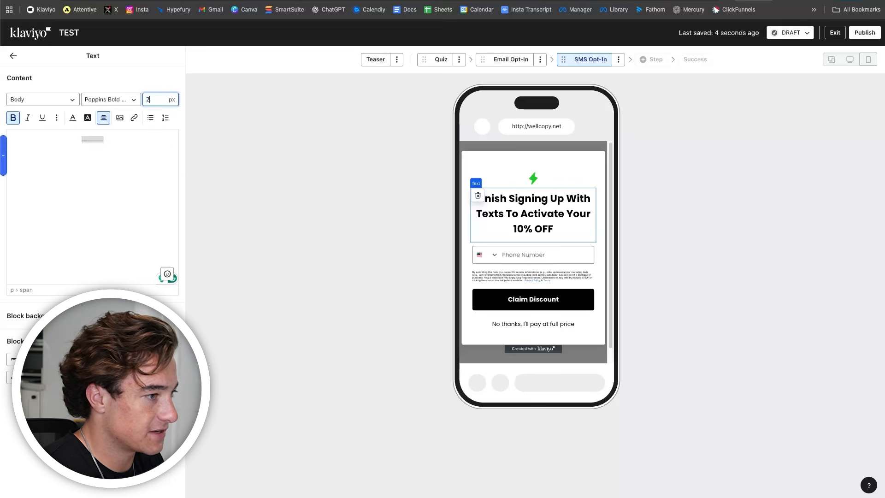
{"action": "type", "text": "3"}
{"action": "key", "text": "BackSpace"}
{"action": "type", "text": "8"}
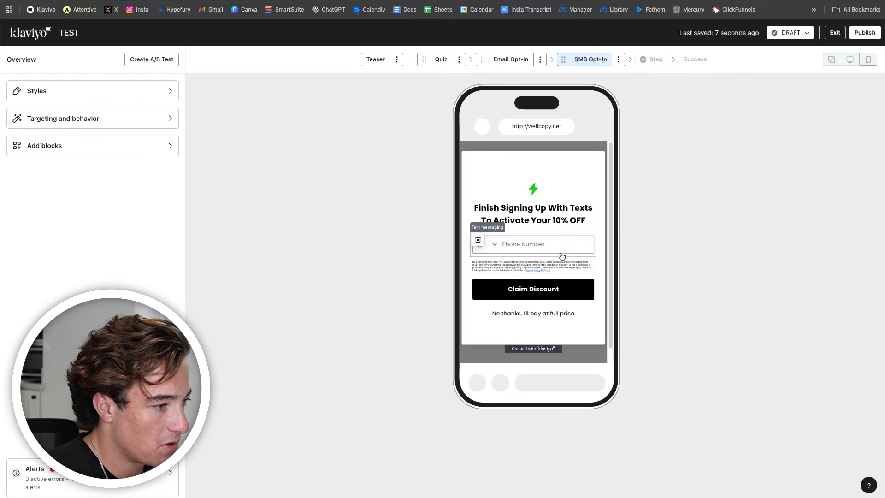
- Bring up the Success step with its 'Thanks for signing up!' screen
{"action": "left_click", "coordinate": [563, 288]}
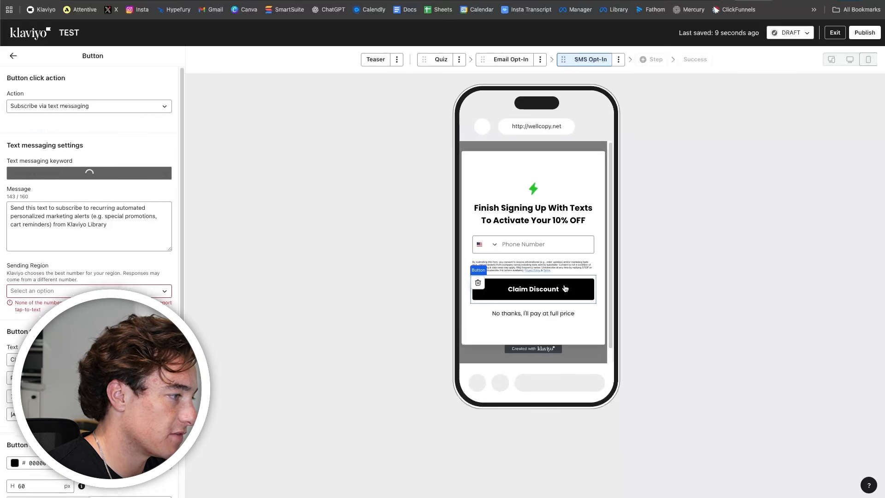
{"action": "left_click", "coordinate": [332, 266]}
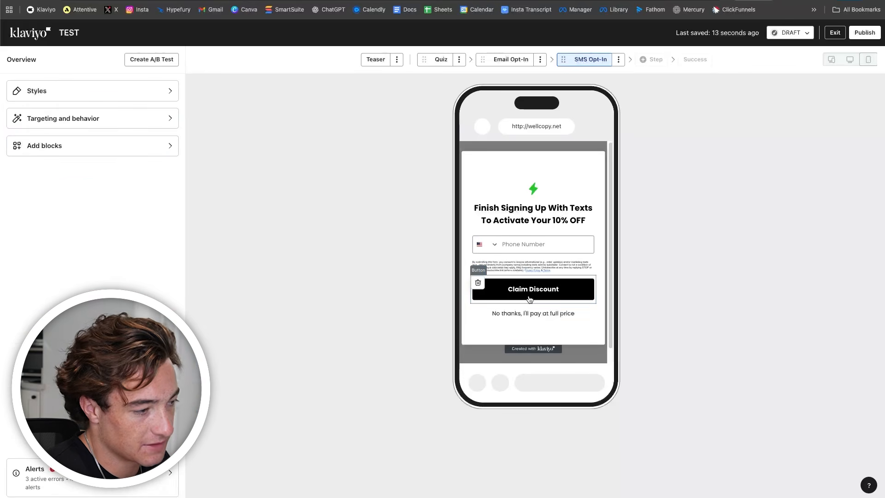
{"action": "left_click", "coordinate": [691, 65]}
{"action": "left_click", "coordinate": [13, 57]}
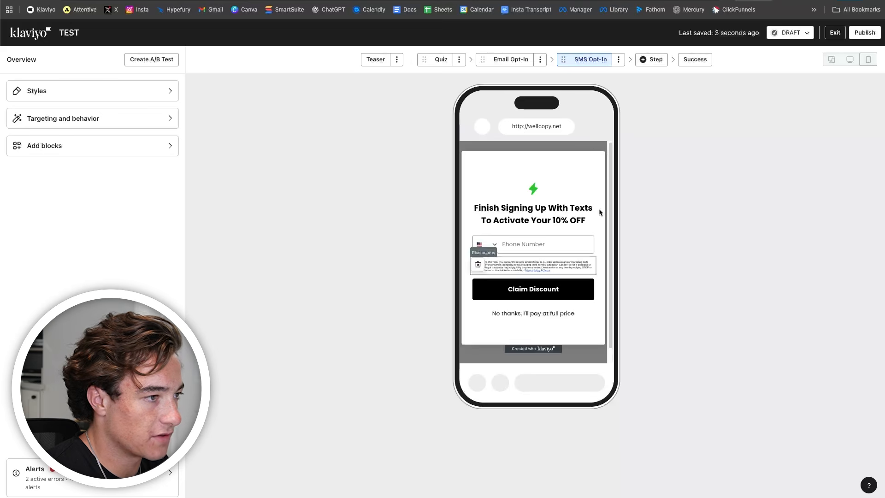
{"action": "left_click", "coordinate": [694, 60]}
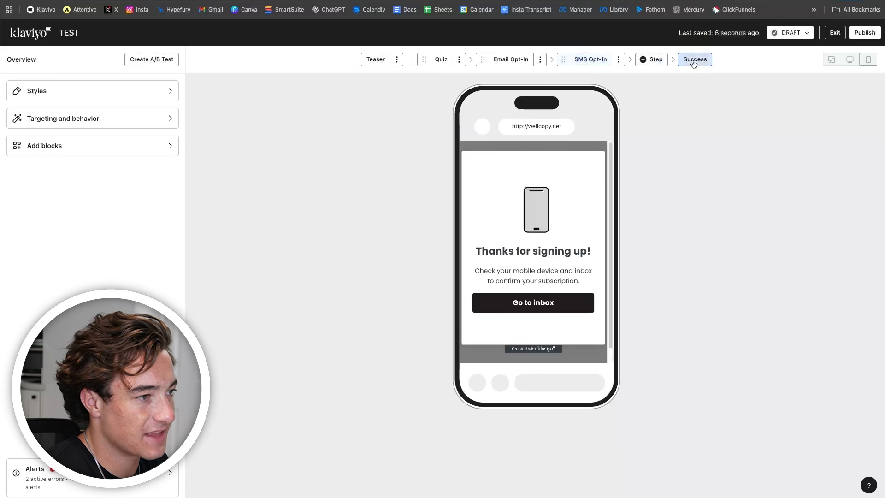
- Change the success heading to 'Welcome In!'
{"action": "left_click", "coordinate": [543, 222]}
{"action": "left_click", "coordinate": [533, 251]}
{"action": "key", "text": "super+a"}
{"action": "type", "text": "Welcoem n"}
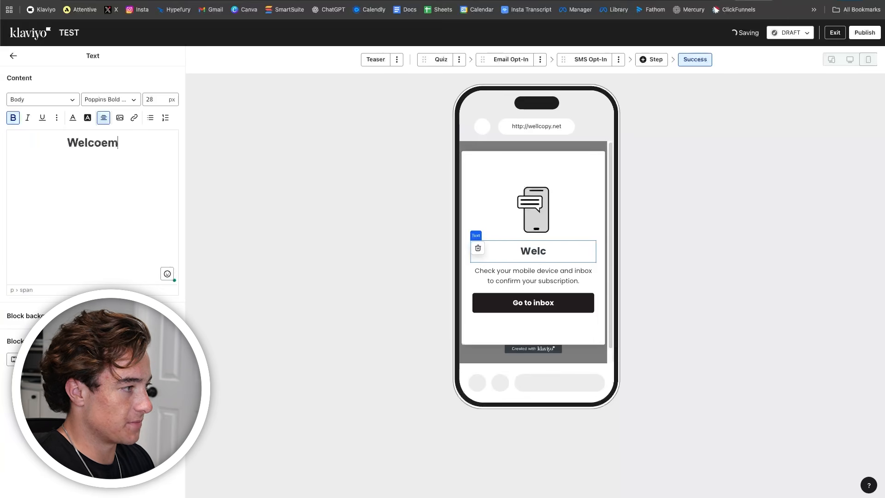
{"action": "key", "text": "BackSpace"}
{"action": "key", "text": "BackSpace"}
{"action": "key", "text": "BackSpace"}
{"action": "key", "text": "BackSpace"}
{"action": "type", "text": "me In!"}
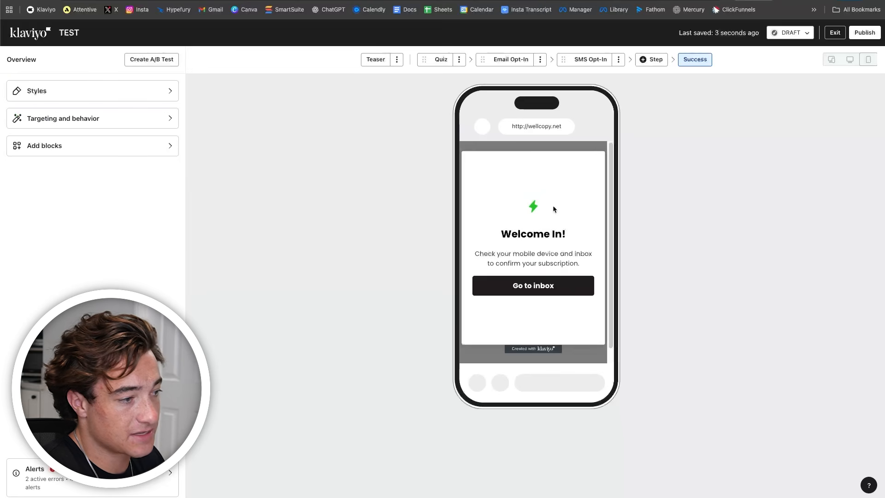
- Make the success button close the form and label it 'Keep Shopping >>'
{"action": "left_click", "coordinate": [553, 285]}
{"action": "left_click", "coordinate": [557, 261]}
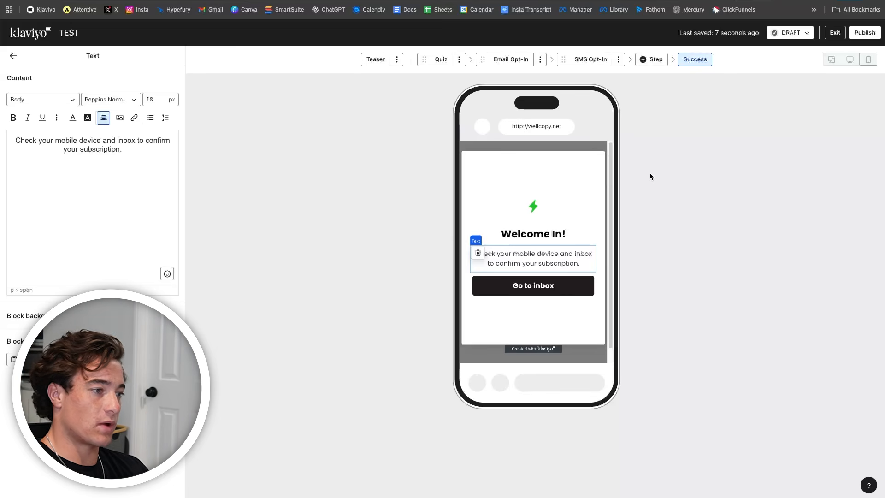
{"action": "left_click", "coordinate": [586, 286]}
{"action": "left_click", "coordinate": [78, 106]}
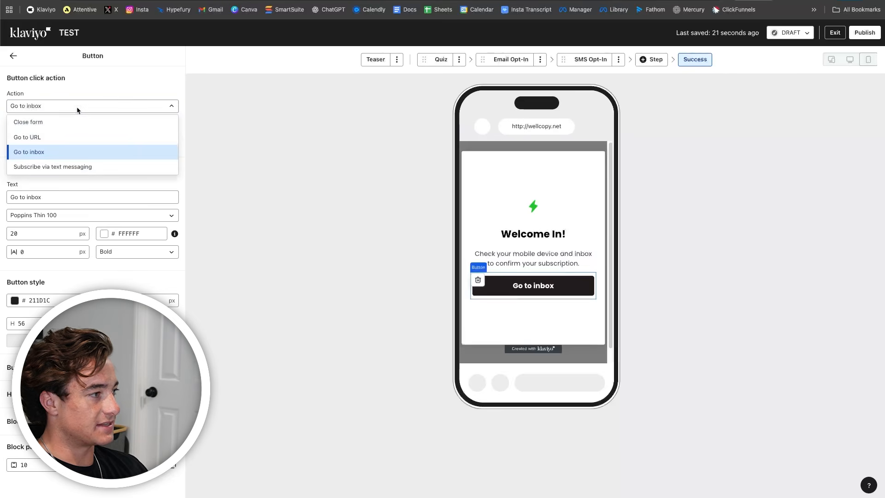
{"action": "left_click", "coordinate": [70, 121]}
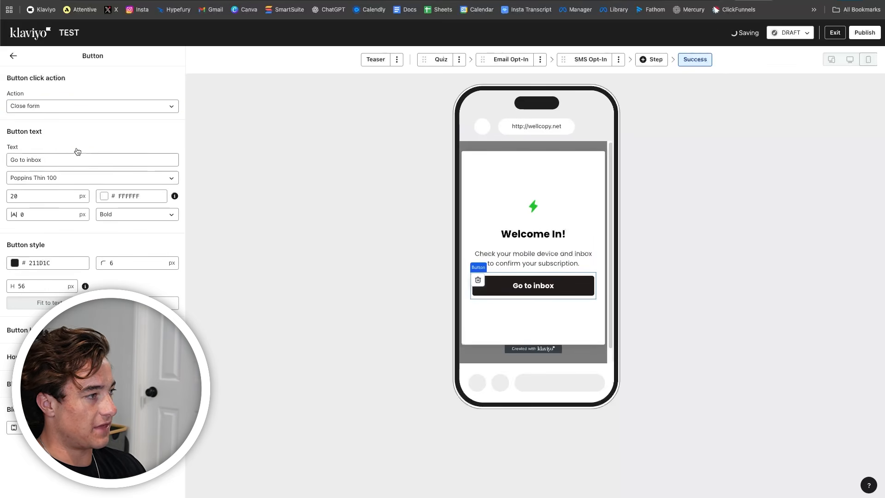
{"action": "triple_click", "coordinate": [64, 157]}
{"action": "type", "text": "Keep "}
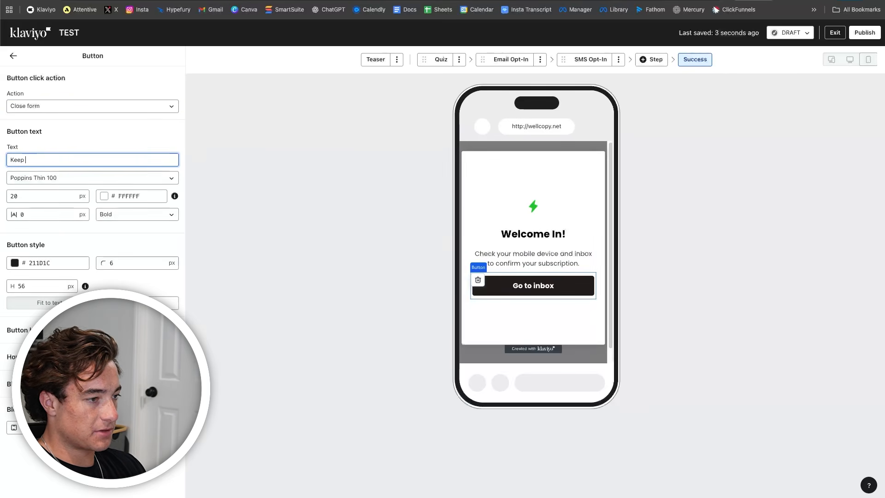
{"action": "type", "text": "Shopping >>"}
- Look through the Quiz, Email Opt-In, SMS Opt-In and Success steps, ending on the teaser
{"action": "left_click", "coordinate": [12, 55]}
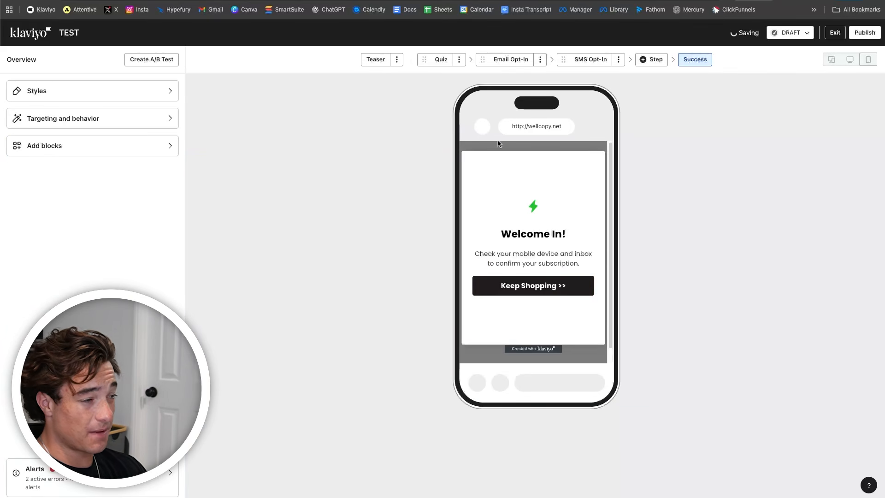
{"action": "left_click", "coordinate": [440, 59]}
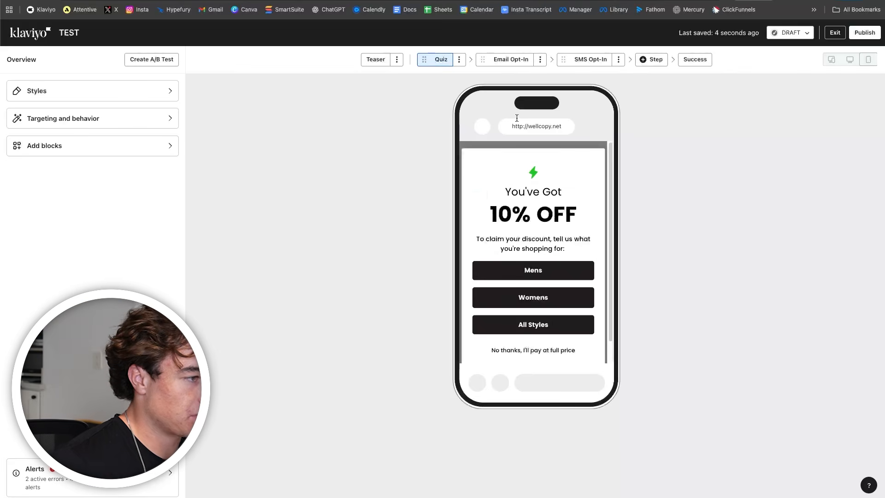
{"action": "left_click", "coordinate": [509, 59]}
{"action": "left_click", "coordinate": [598, 65]}
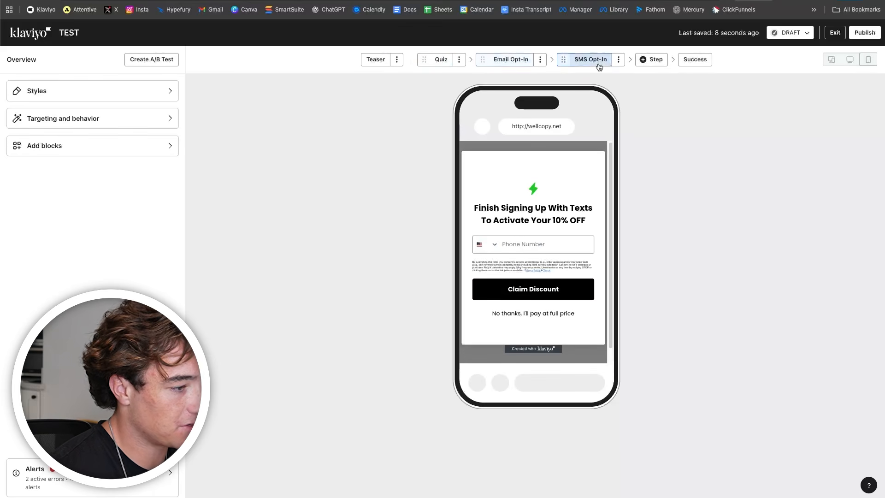
{"action": "left_click", "coordinate": [706, 61]}
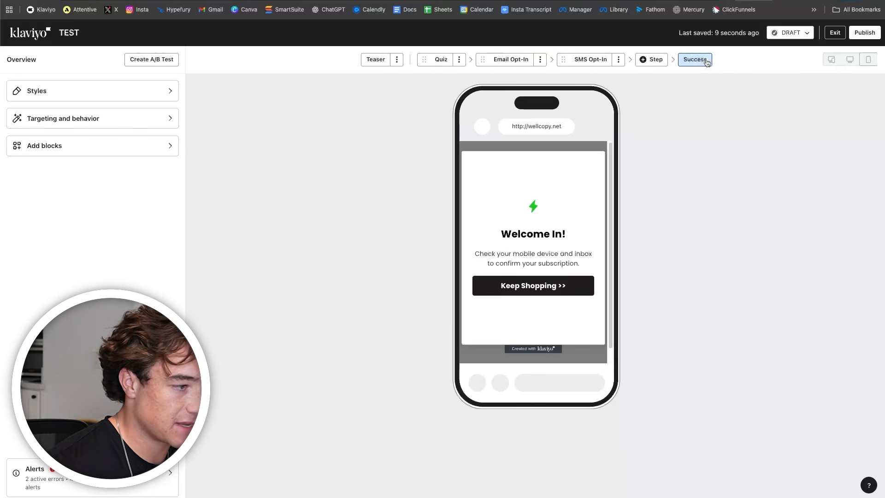
{"action": "left_click", "coordinate": [375, 59]}
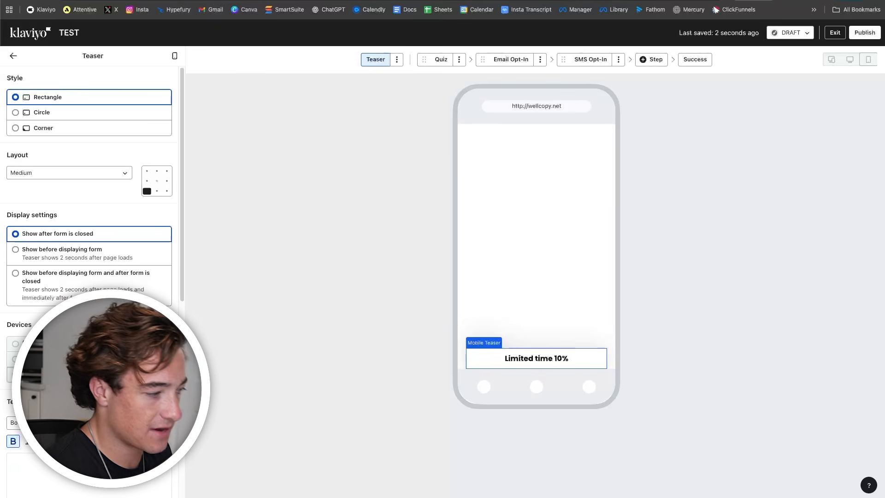
- Set the teaser text to '10% OFF' and check its display timing options
{"action": "type", "text": "10 %"}
{"action": "key", "text": "BackSpace"}
{"action": "key", "text": "BackSpace"}
{"action": "type", "text": "% OFF"}
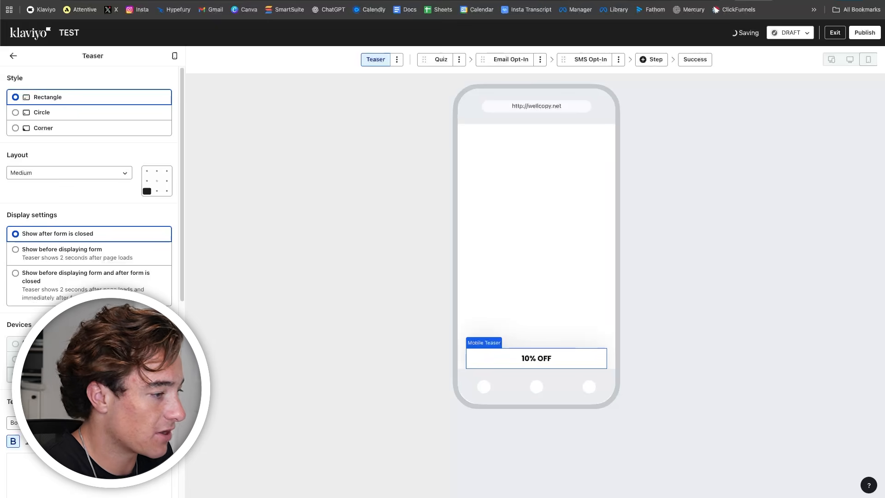
{"action": "left_click", "coordinate": [105, 263]}
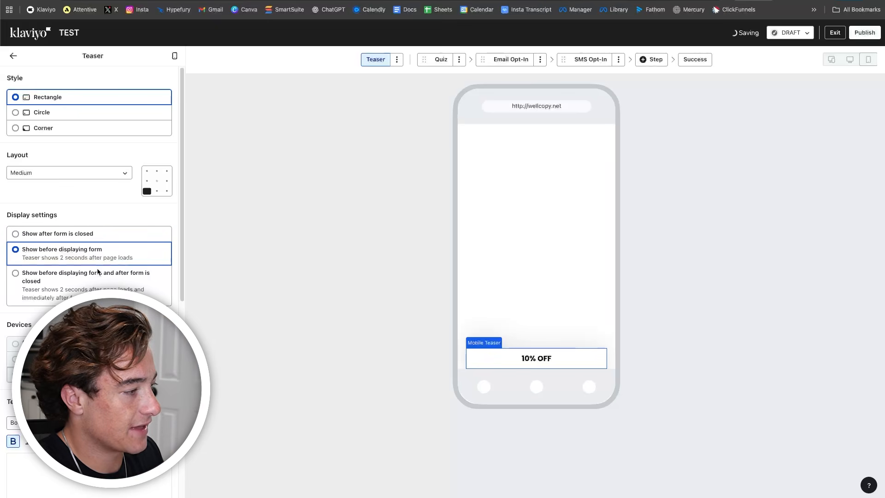
{"action": "left_click", "coordinate": [90, 233]}
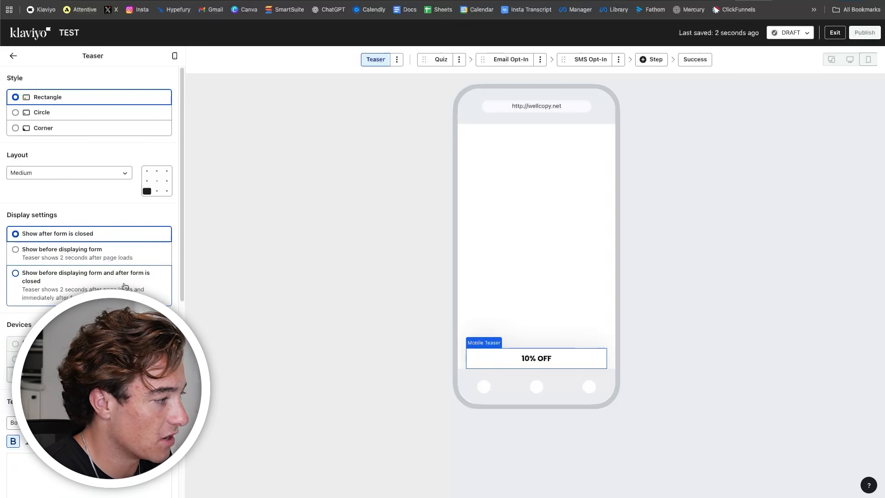
- Delete the teaser so the form begins at the quiz
{"action": "scroll", "coordinate": [175, 285], "scroll_direction": "down", "scroll_amount": 4}
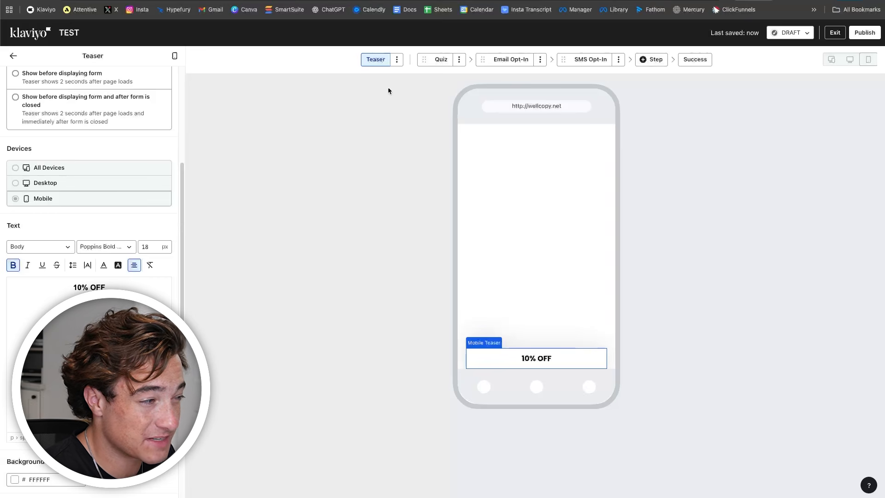
{"action": "left_click", "coordinate": [397, 59]}
{"action": "left_click", "coordinate": [393, 81]}
{"action": "left_click", "coordinate": [579, 283]}
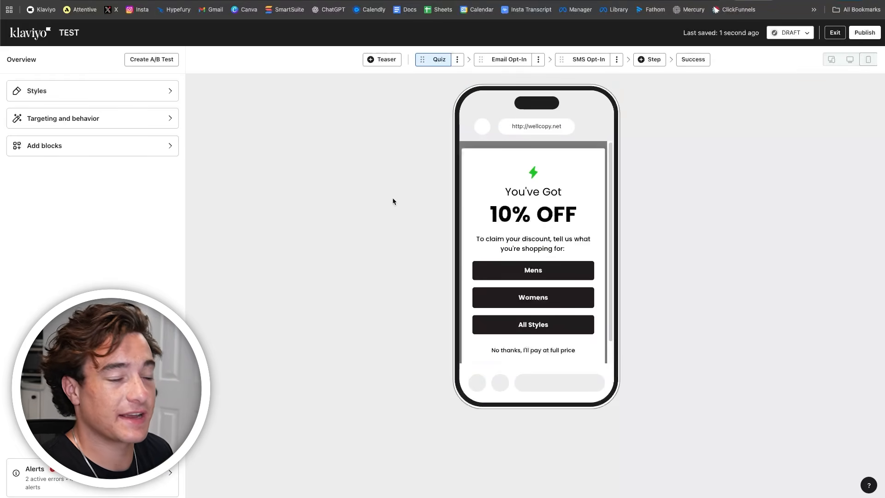
- Start an A/B test naming Variation A '10% OFF' and Variation B 'Mystery Discount'
{"action": "left_click", "coordinate": [172, 62]}
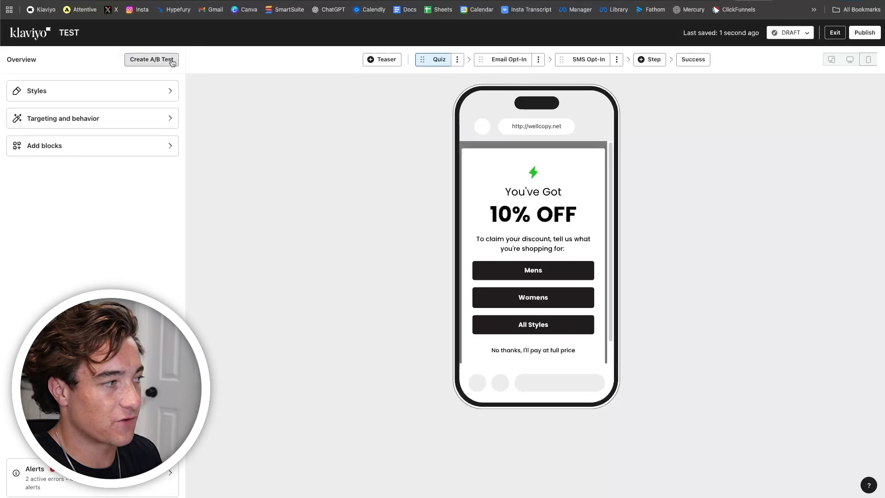
{"action": "left_click", "coordinate": [359, 277]}
{"action": "key", "text": "super+a"}
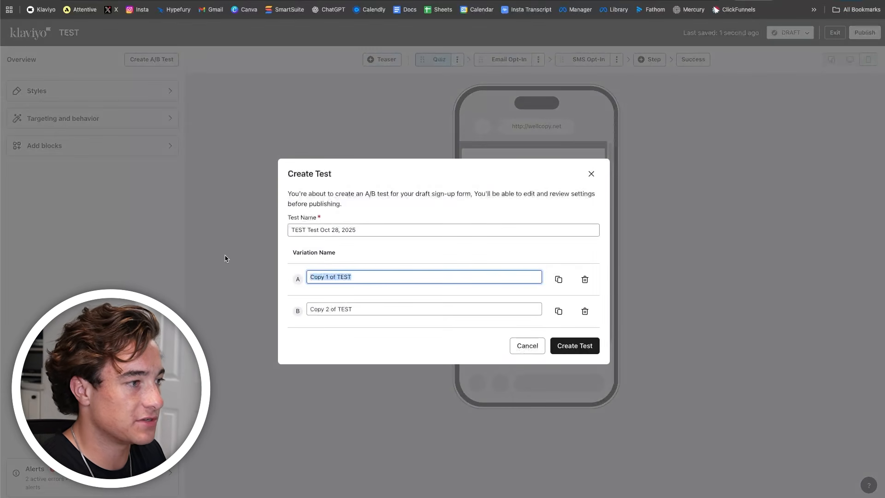
{"action": "type", "text": "10"}
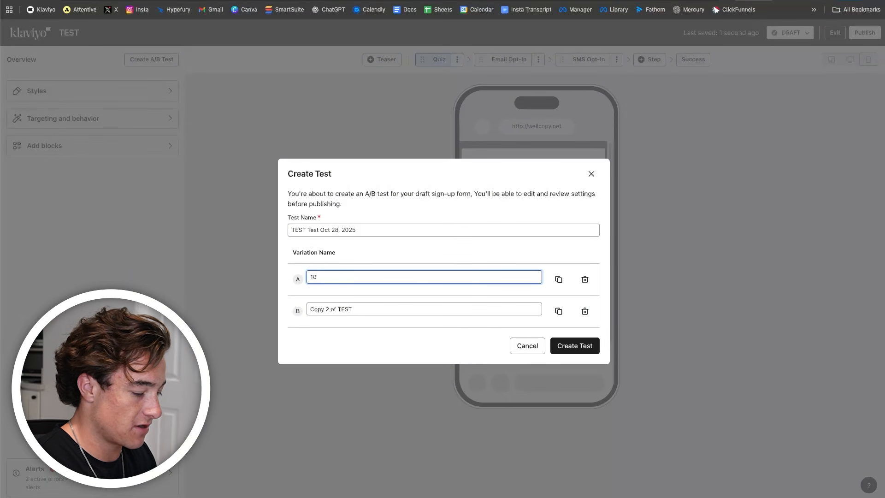
{"action": "left_click", "coordinate": [312, 308]}
{"action": "key", "text": "super+a"}
{"action": "type", "text": "Mystery Disco"}
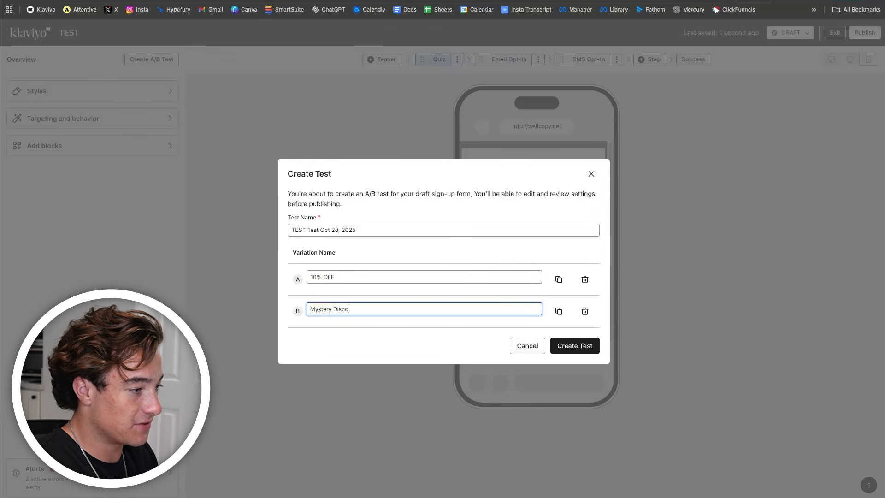
{"action": "left_click", "coordinate": [576, 345]}
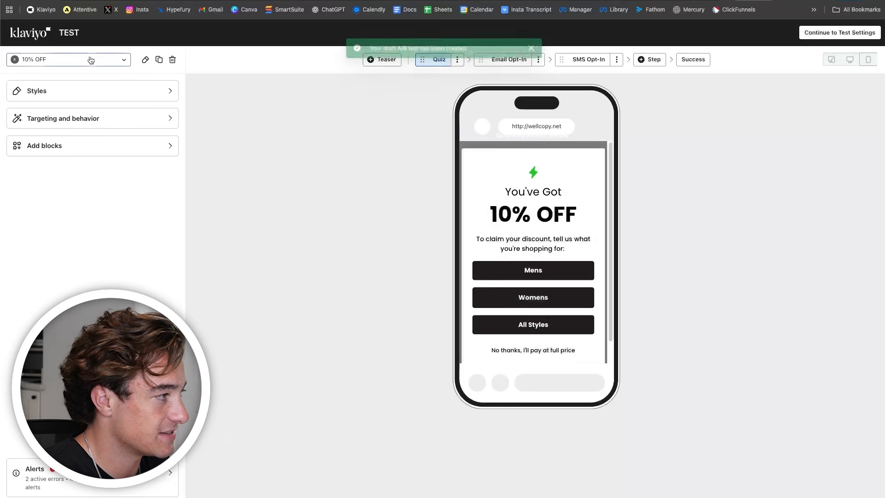
- In the Mystery Discount variation, change the quiz headline to 'You've Got A Mystery Discount'
{"action": "left_click", "coordinate": [88, 59]}
{"action": "left_click", "coordinate": [65, 136]}
{"action": "left_click", "coordinate": [534, 205]}
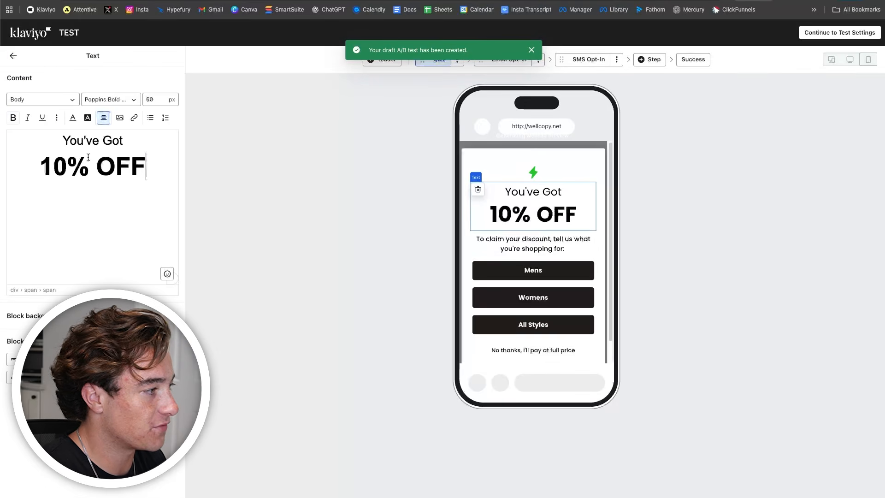
{"action": "triple_click", "coordinate": [88, 158]}
{"action": "left_click", "coordinate": [135, 146]}
{"action": "type", "text": "A"}
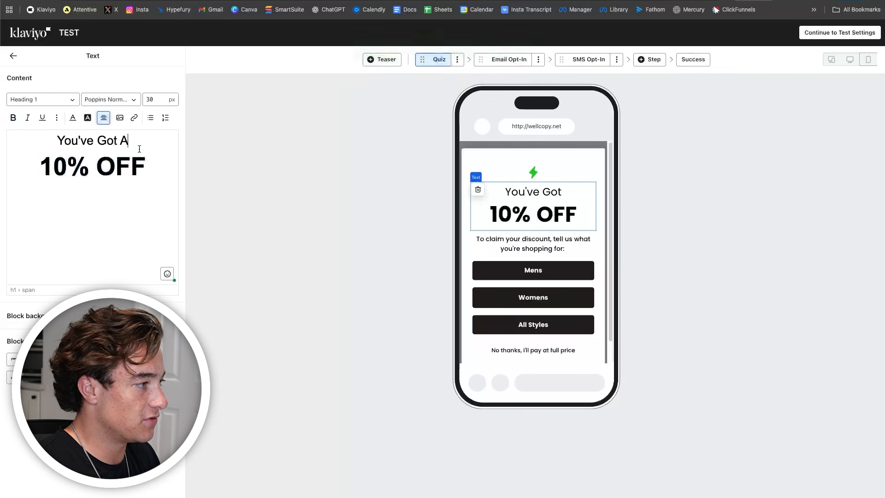
{"action": "left_click_drag", "start_coordinate": [147, 166], "coordinate": [7, 165]}
{"action": "type", "text": "Mtys"}
{"action": "key", "text": "BackSpace"}
{"action": "key", "text": "BackSpace"}
{"action": "key", "text": "BackSpace"}
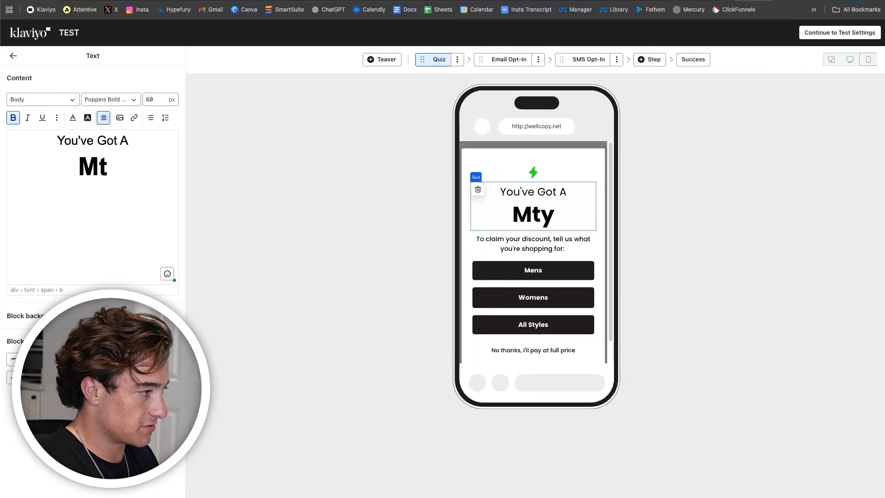
{"action": "type", "text": "ys"}
{"action": "left_click", "coordinate": [52, 163]}
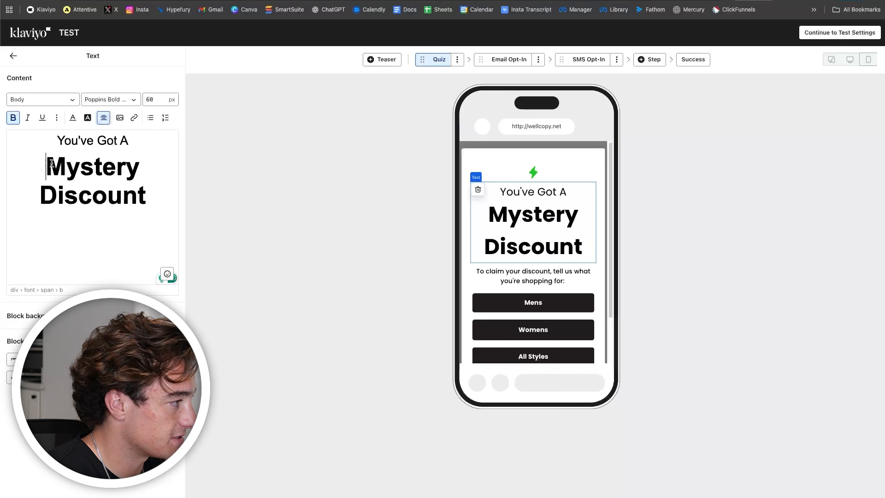
{"action": "left_click_drag", "start_coordinate": [52, 164], "coordinate": [146, 197]}
- Set the quiz headline to 32 px and add the closing exclamation mark
{"action": "double_click", "coordinate": [151, 100]}
{"action": "type", "text": "40"}
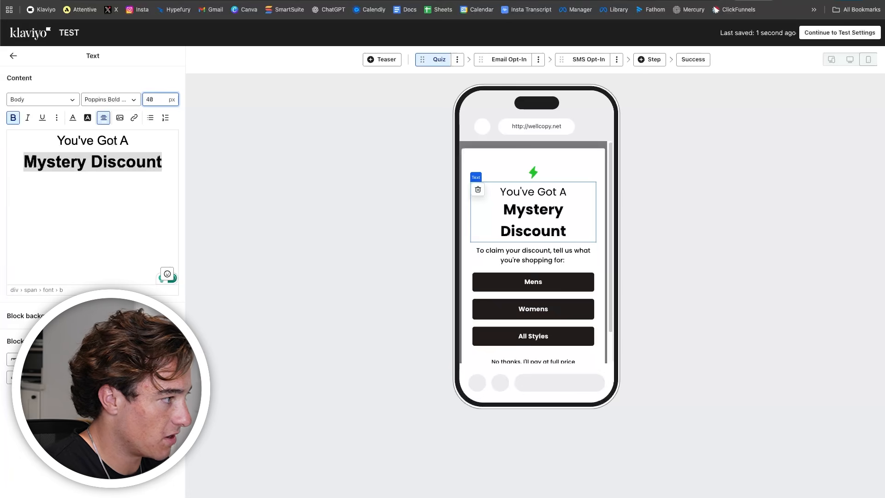
{"action": "key", "text": "BackSpace"}
{"action": "key", "text": "BackSpace"}
{"action": "type", "text": "32"}
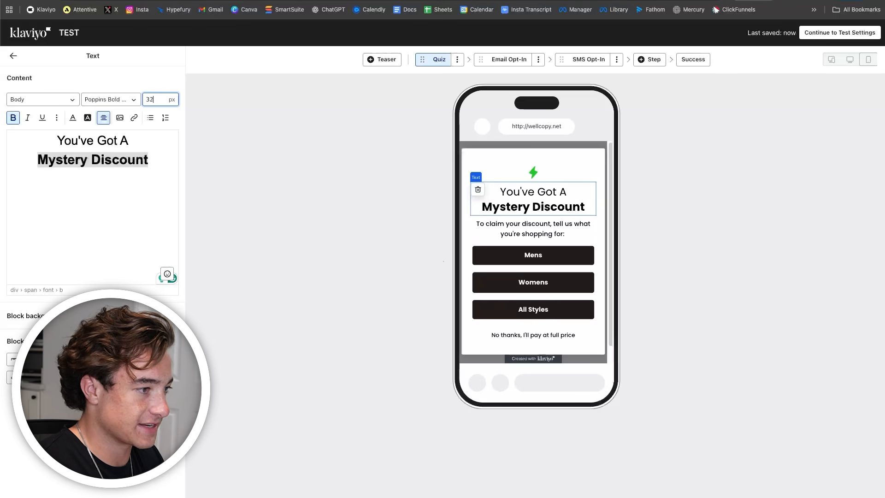
{"action": "right_click", "coordinate": [201, 60]}
{"action": "left_click", "coordinate": [151, 164]}
{"action": "left_click", "coordinate": [149, 160]}
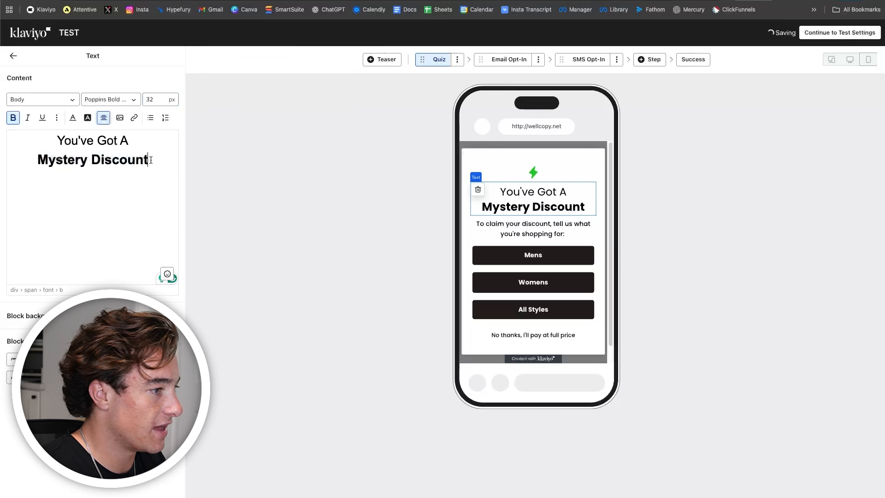
{"action": "type", "text": "!"}
- Replace '10% OFF' in the Email Opt-In headline with Mystery Discount
{"action": "left_click", "coordinate": [509, 60]}
{"action": "left_click", "coordinate": [534, 226]}
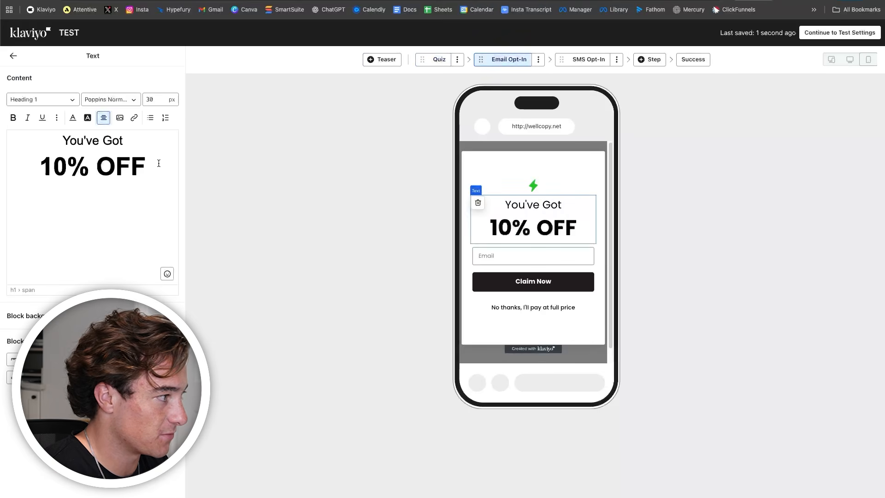
{"action": "triple_click", "coordinate": [92, 167]}
{"action": "type", "text": "Mtsyer"}
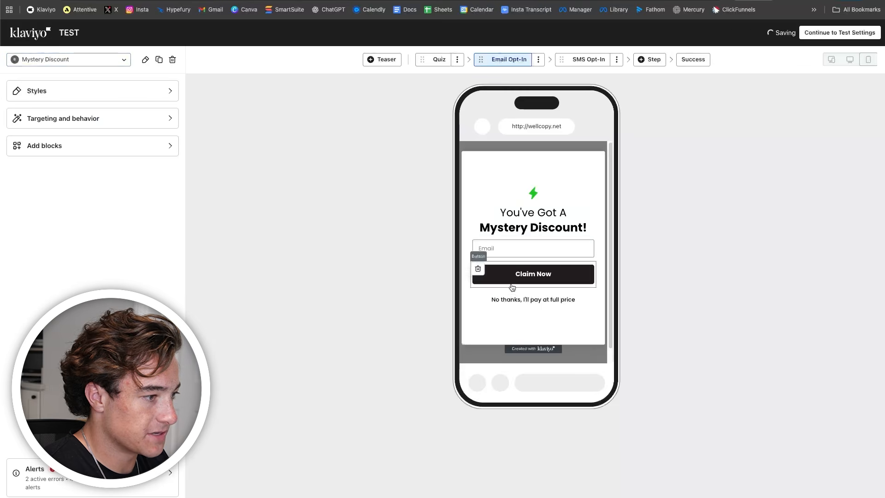
- Change '10% OFF' to 'Discount' in the SMS heading, then return to the Quiz step
{"action": "left_click", "coordinate": [598, 59]}
{"action": "left_click", "coordinate": [533, 215]}
{"action": "left_click_drag", "start_coordinate": [145, 153], "coordinate": [106, 147]}
{"action": "type", "text": "Discount"}
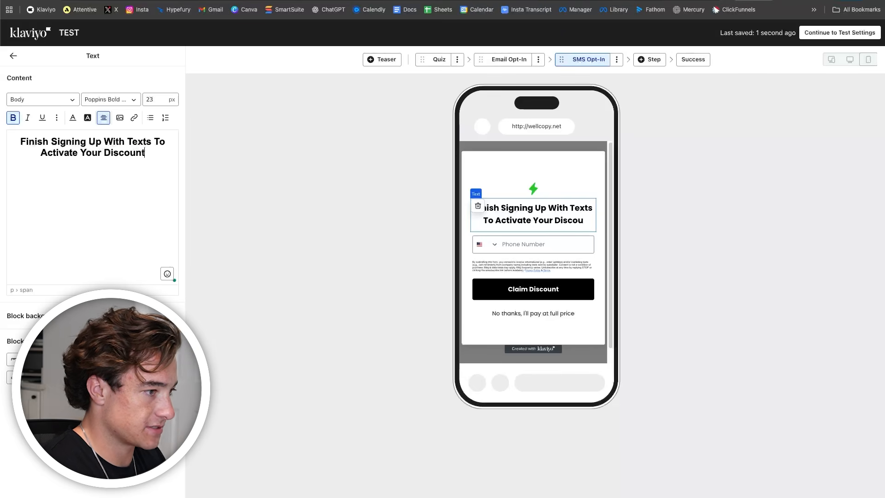
{"action": "left_click", "coordinate": [701, 62]}
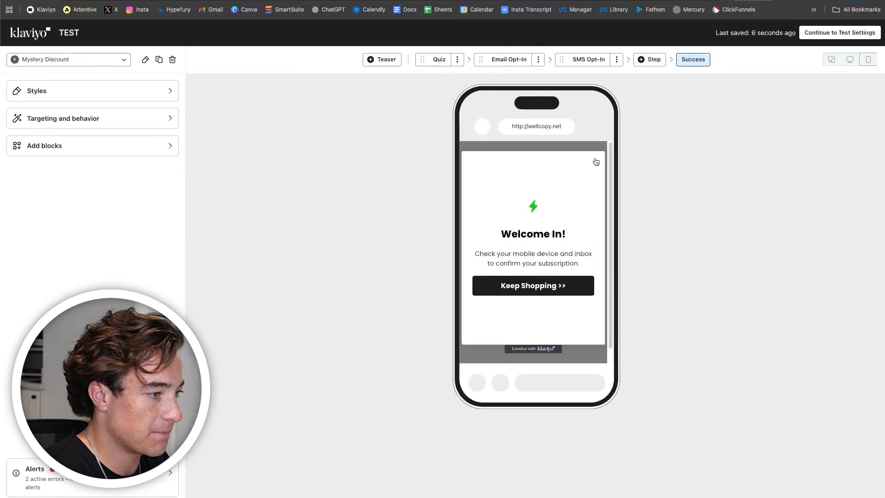
{"action": "left_click", "coordinate": [442, 62]}
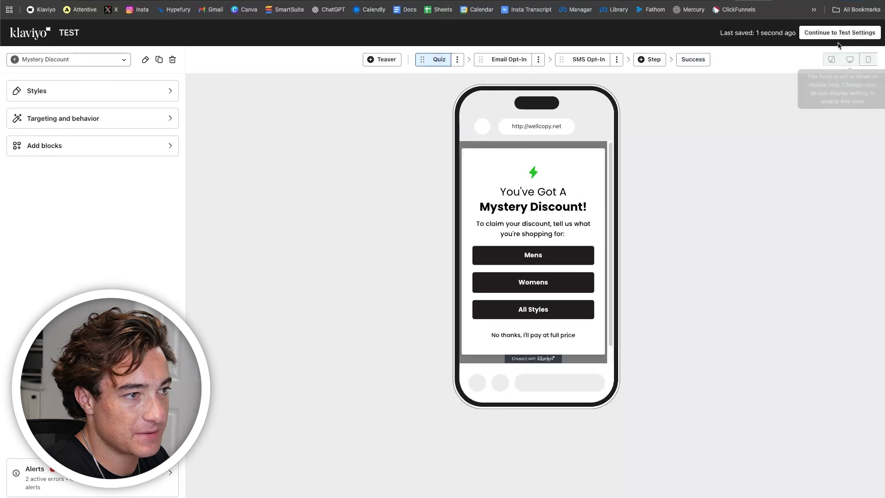
- Use automatic weighting and clone Mystery Discount as 'Straight To Email Mystery' for editing
{"action": "left_click", "coordinate": [836, 33]}
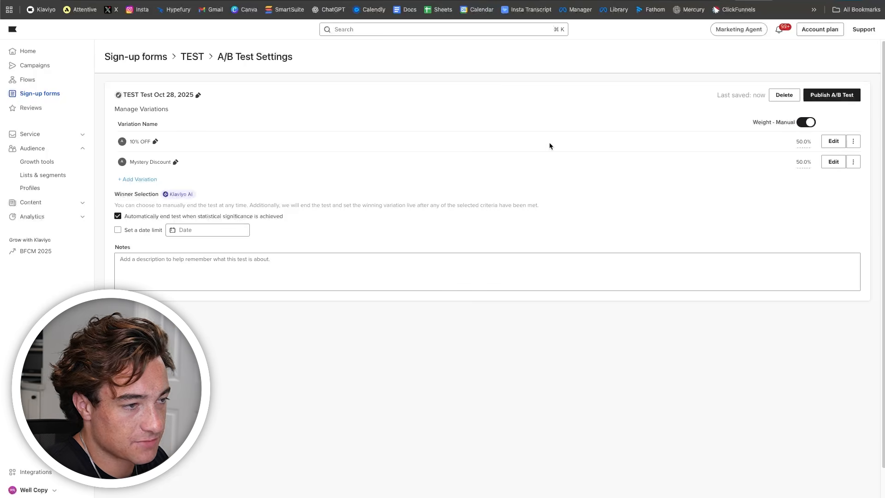
{"action": "left_click", "coordinate": [807, 123]}
{"action": "left_click", "coordinate": [853, 162]}
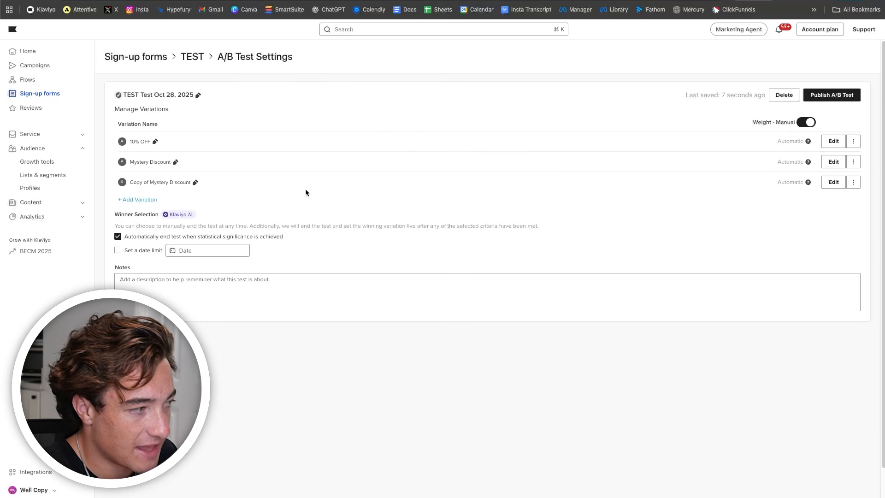
{"action": "left_click", "coordinate": [196, 183]}
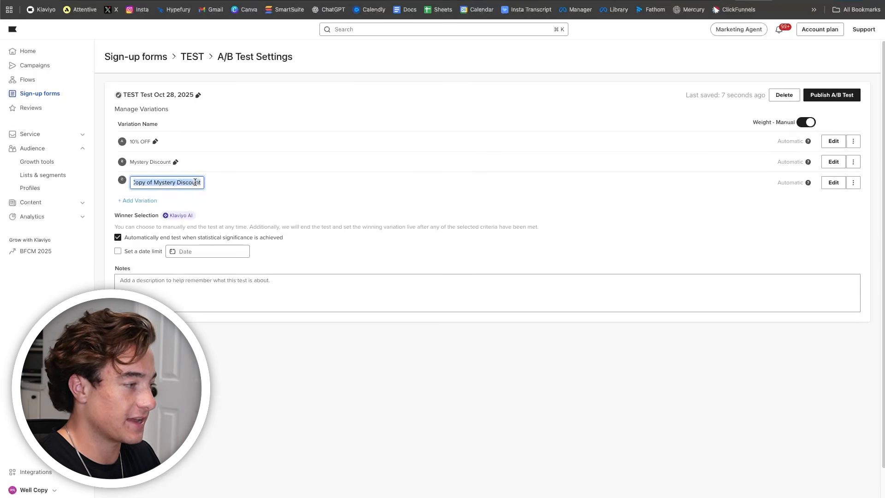
{"action": "type", "text": "Straight To Emial"}
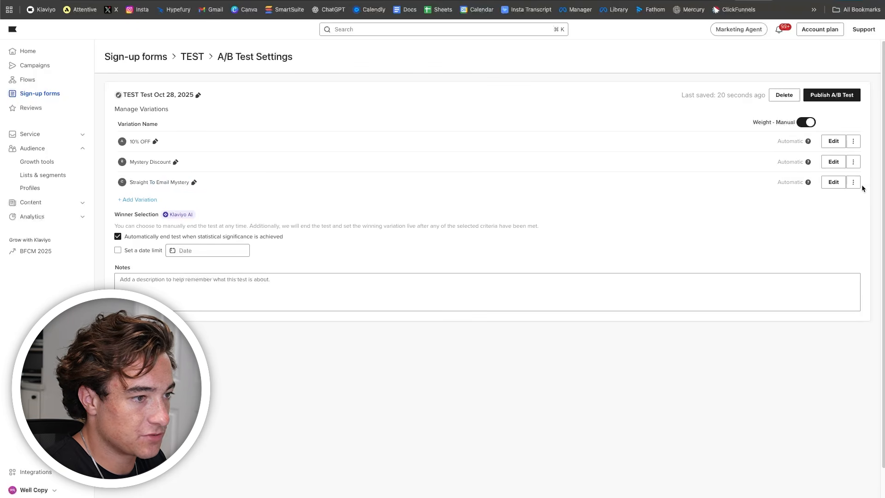
{"action": "left_click", "coordinate": [833, 183]}
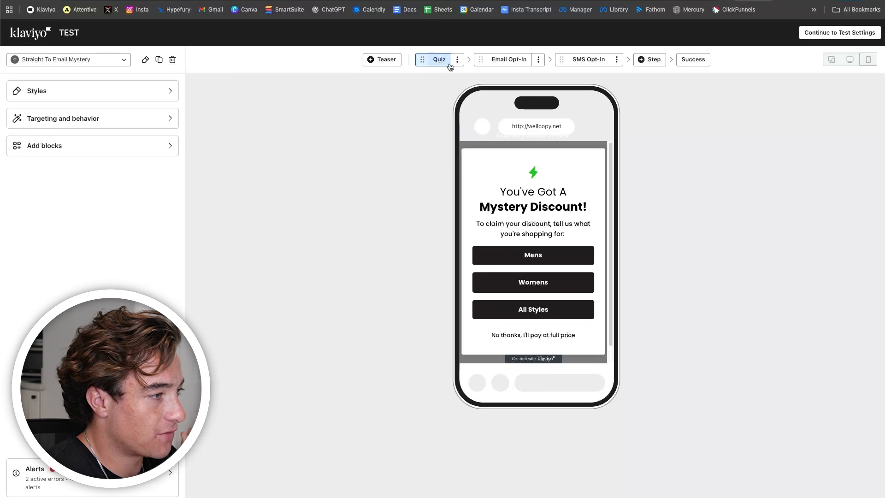
- Delete the Quiz step from the Straight To Email Mystery variation
{"action": "left_click", "coordinate": [456, 59]}
{"action": "left_click", "coordinate": [427, 99]}
{"action": "left_click", "coordinate": [575, 283]}
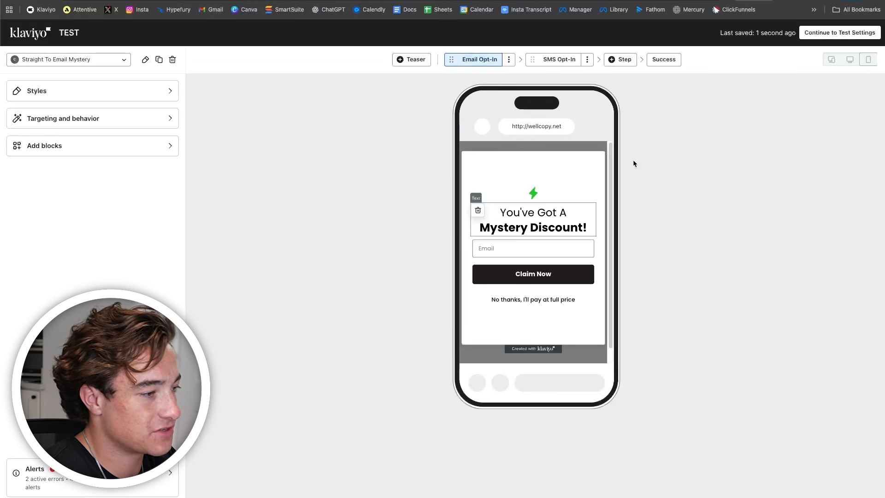
- Check the SMS Opt-In and Success steps and proceed to the A/B test settings
{"action": "left_click", "coordinate": [559, 59]}
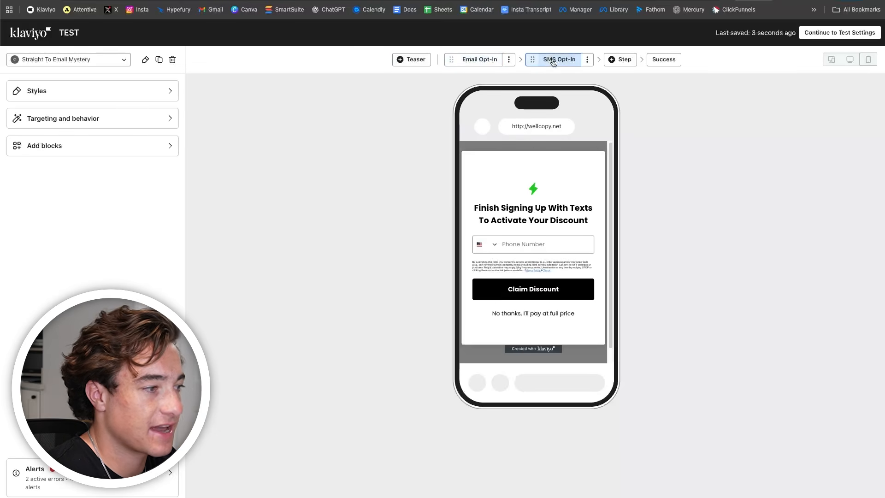
{"action": "left_click", "coordinate": [663, 59]}
{"action": "left_click", "coordinate": [814, 32]}
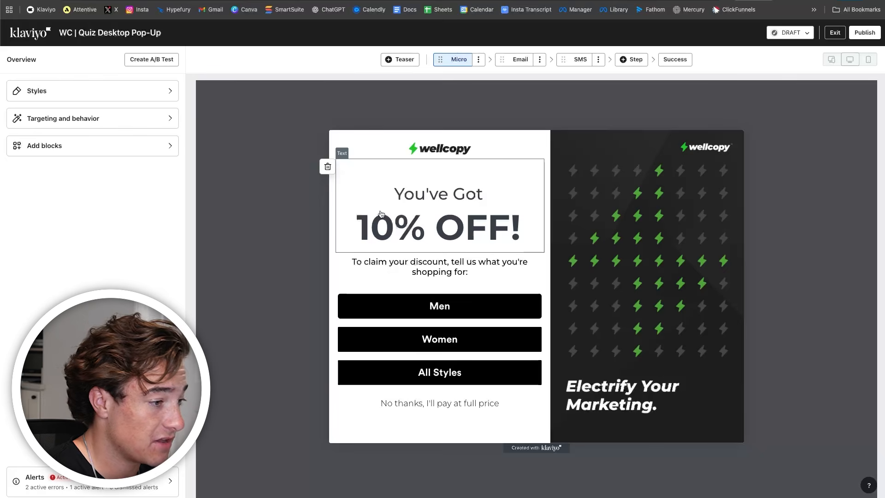
{"action": "left_click", "coordinate": [149, 118]}
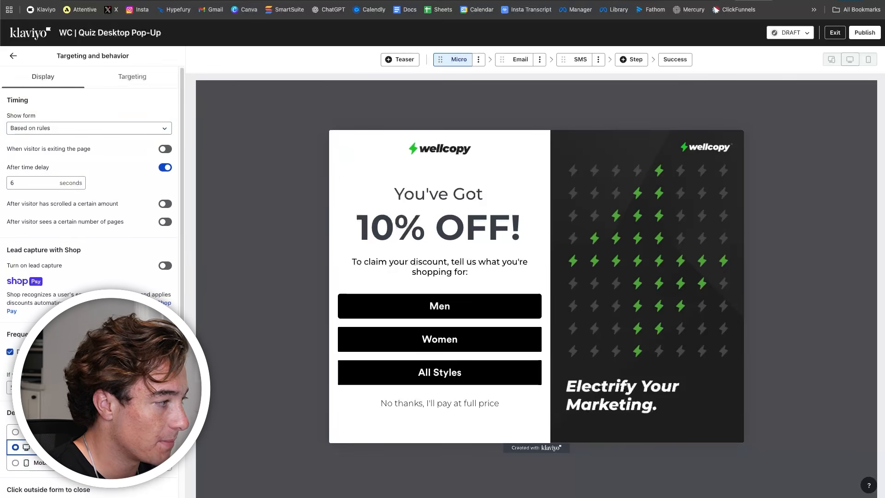
{"action": "scroll", "coordinate": [149, 118], "scroll_direction": "down", "scroll_amount": 5}
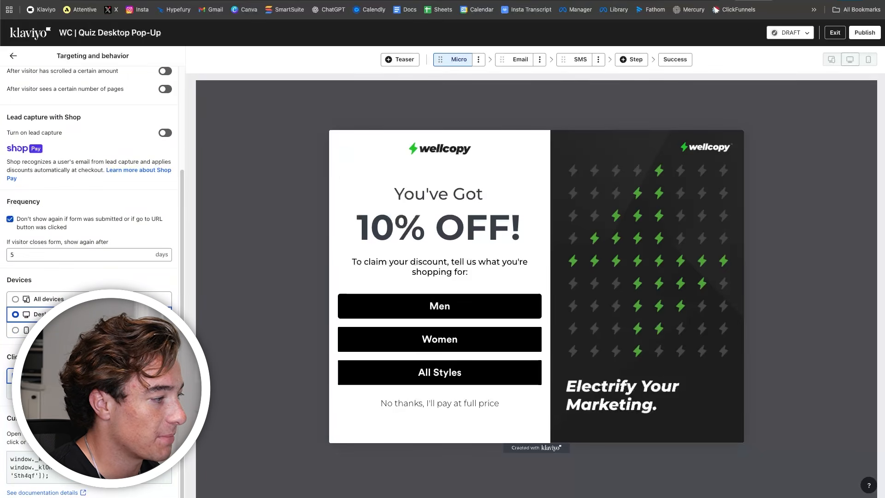
{"action": "scroll", "coordinate": [90, 277], "scroll_direction": "up", "scroll_amount": 3}
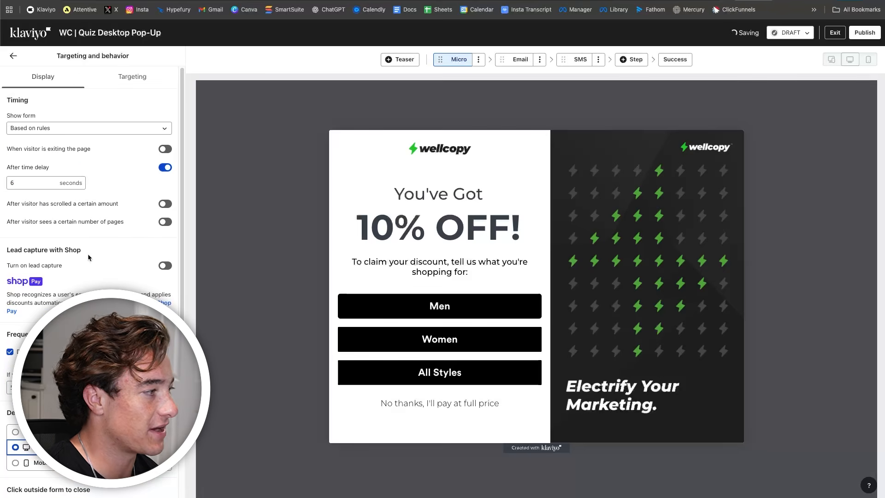
{"action": "left_click", "coordinate": [13, 55]}
{"action": "left_click", "coordinate": [402, 244]}
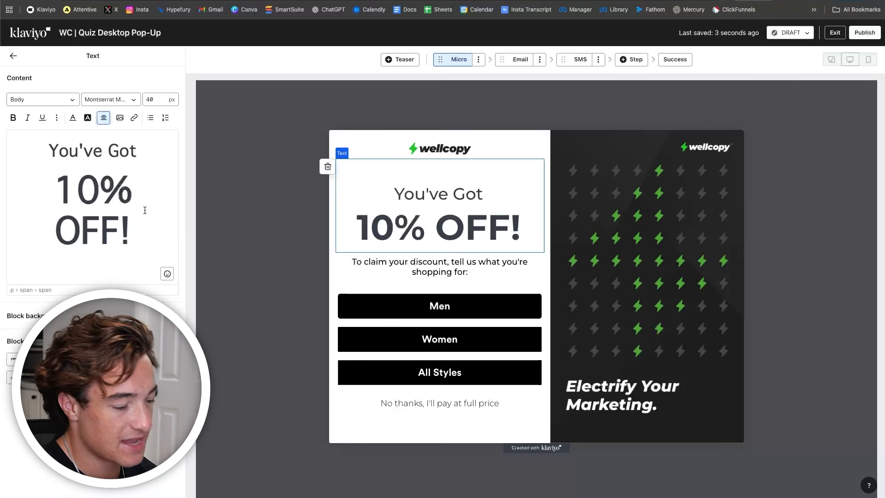
{"action": "left_click", "coordinate": [463, 265]}
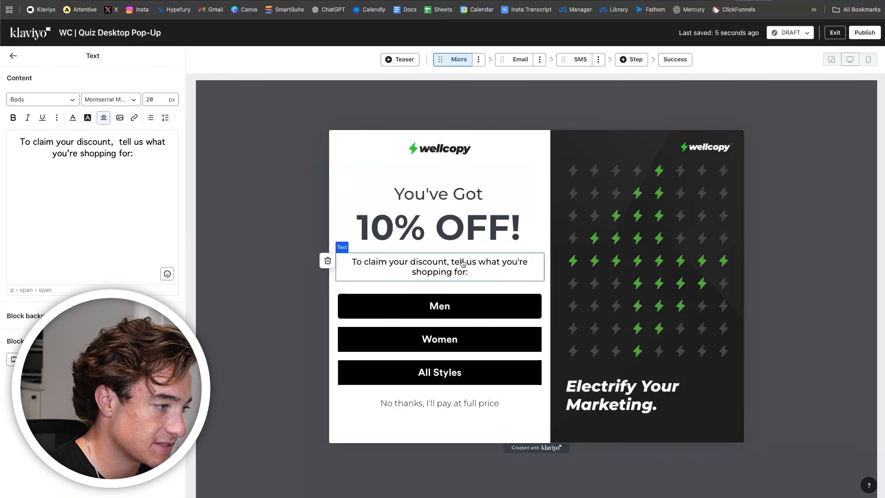
{"action": "left_click", "coordinate": [460, 313]}
{"action": "left_click", "coordinate": [445, 346]}
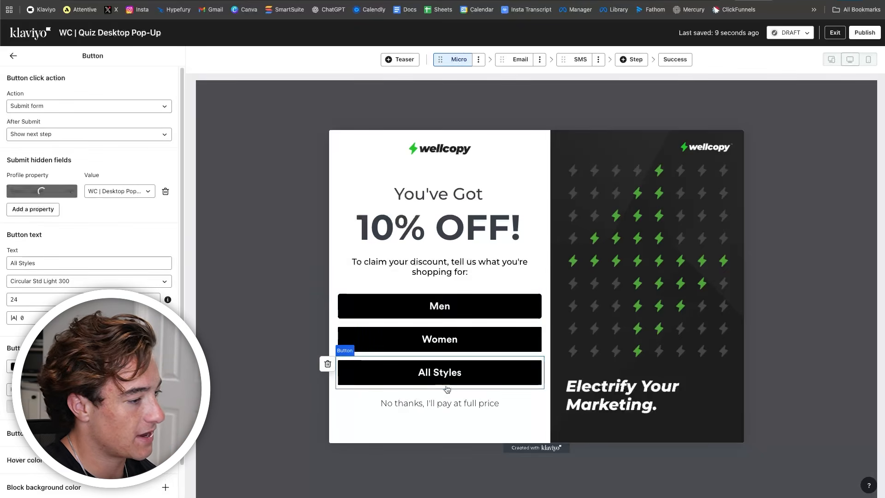
{"action": "left_click", "coordinate": [442, 405]}
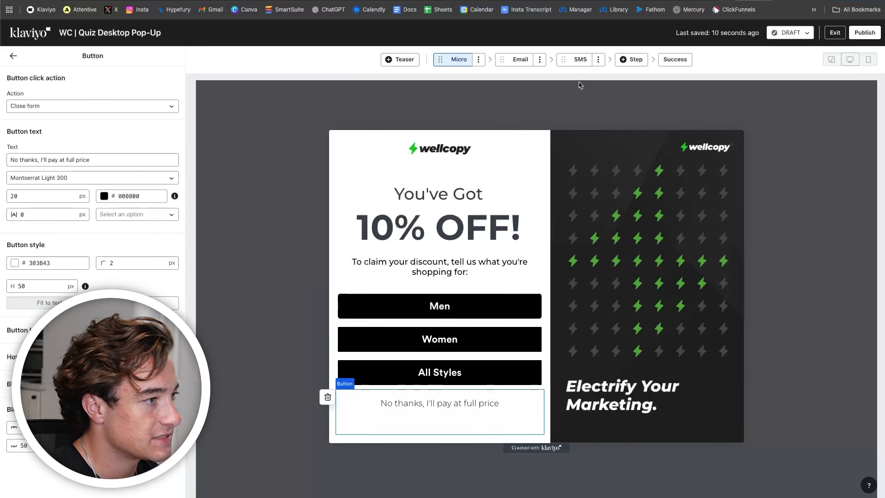
{"action": "left_click", "coordinate": [521, 59]}
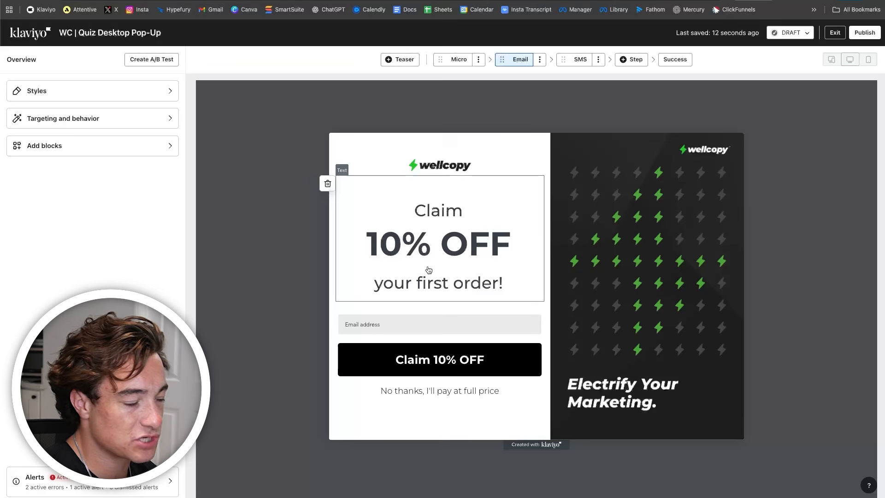
{"action": "left_click", "coordinate": [590, 59]}
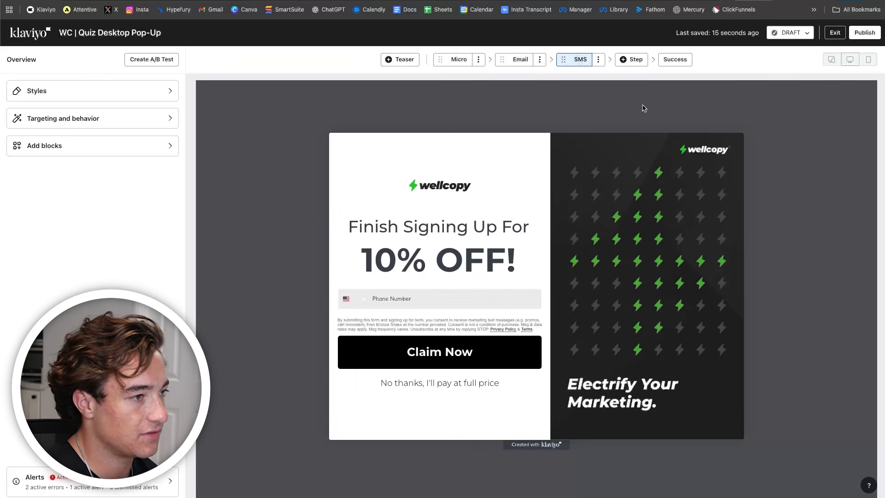
{"action": "left_click", "coordinate": [674, 59]}
{"action": "left_click", "coordinate": [459, 59]}
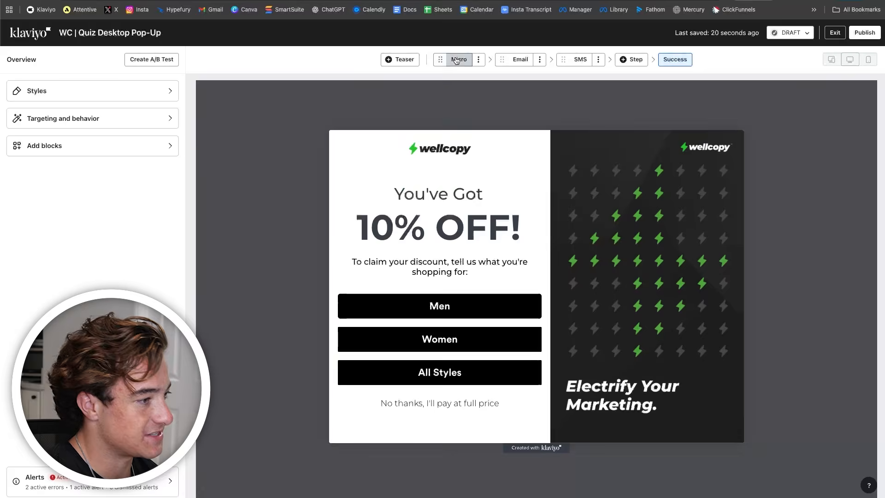
{"action": "left_click", "coordinate": [146, 95]}
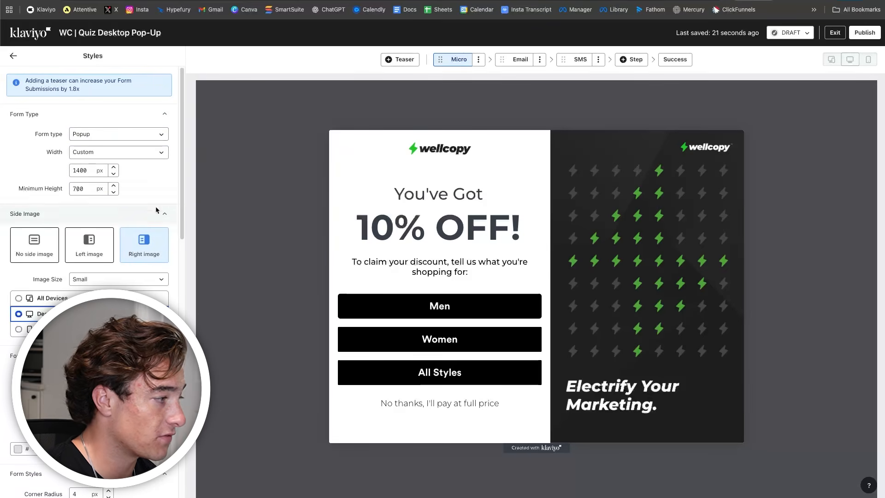
{"action": "scroll", "coordinate": [92, 277], "scroll_direction": "down", "scroll_amount": 6}
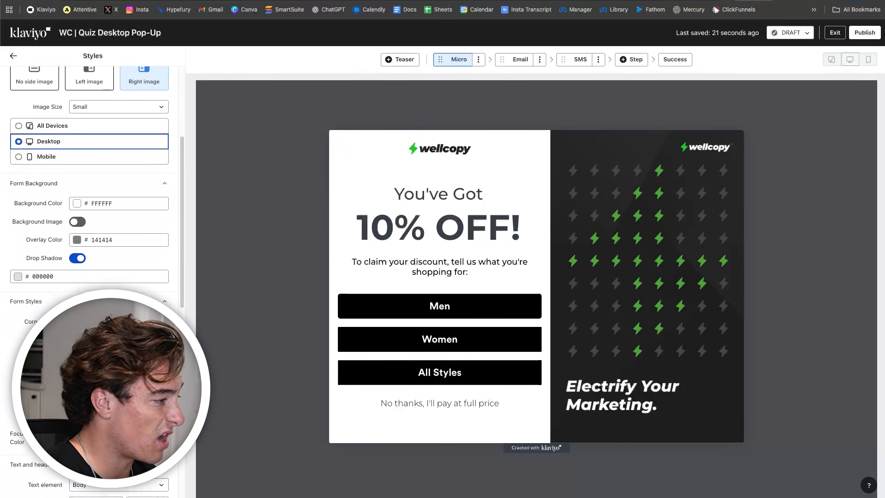
{"action": "scroll", "coordinate": [92, 277], "scroll_direction": "down", "scroll_amount": 10}
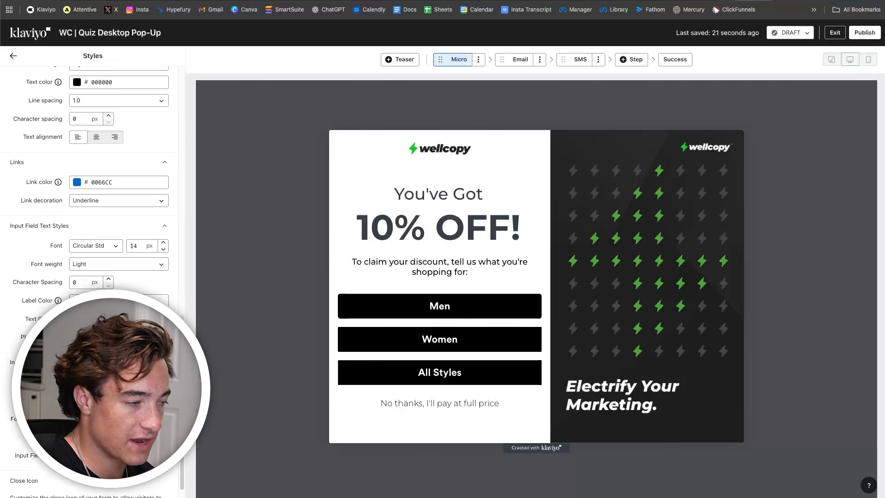